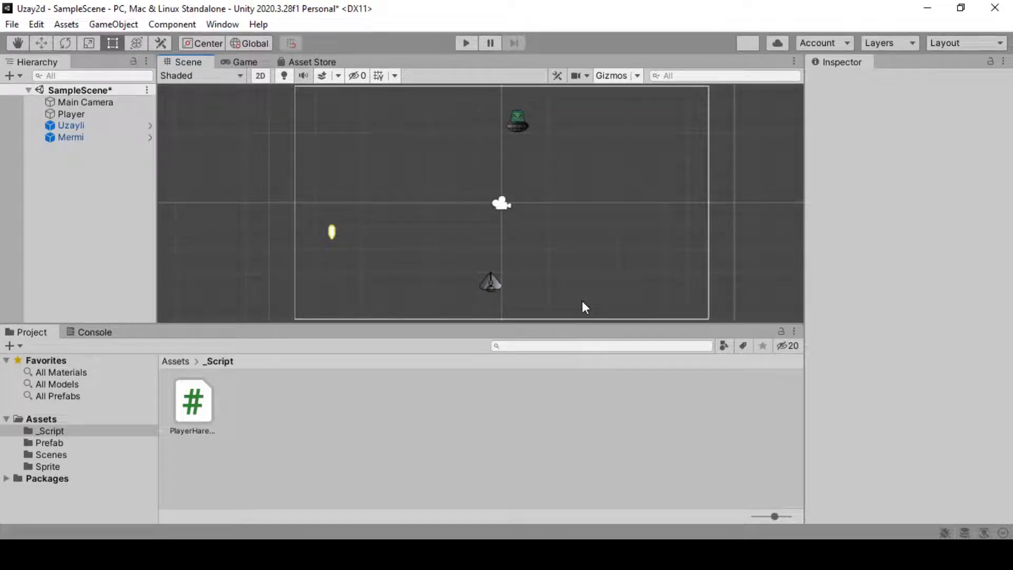
Drag the Player ship to the left screen edge and note its Position X of about -8
{"action": "left_click", "coordinate": [492, 284]}
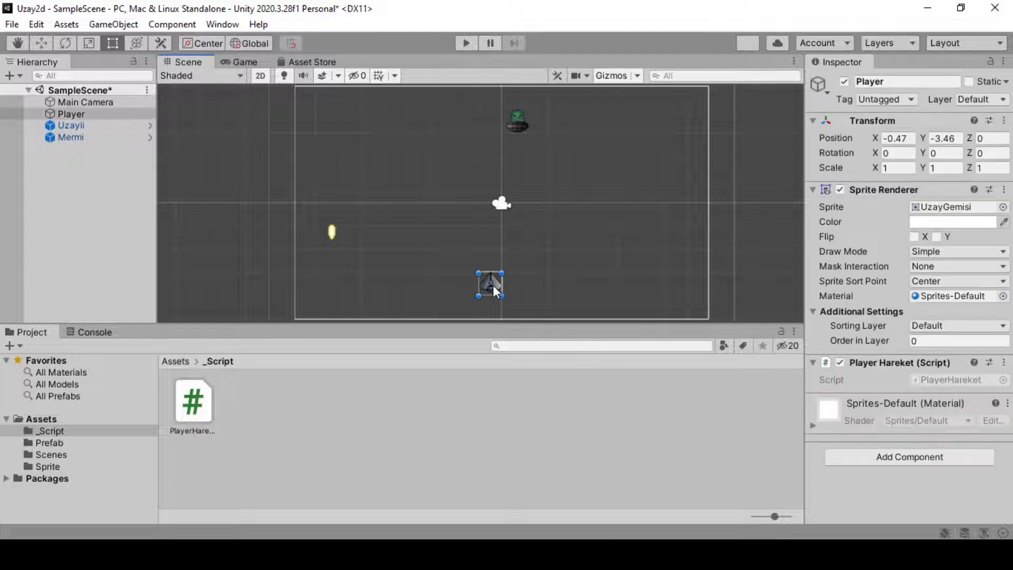
{"action": "left_click", "coordinate": [42, 44]}
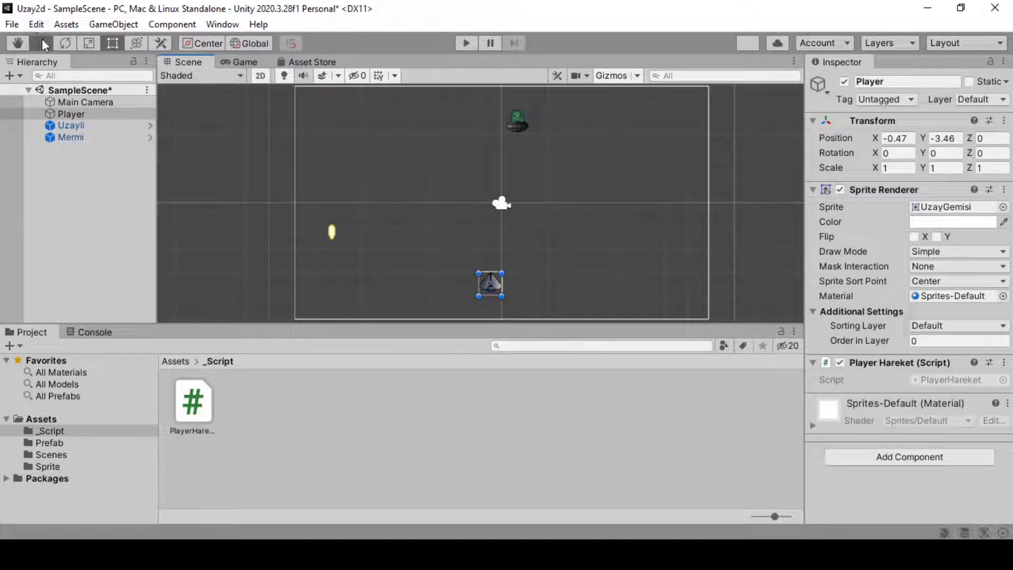
{"action": "left_click_drag", "start_coordinate": [547, 283], "coordinate": [366, 290]}
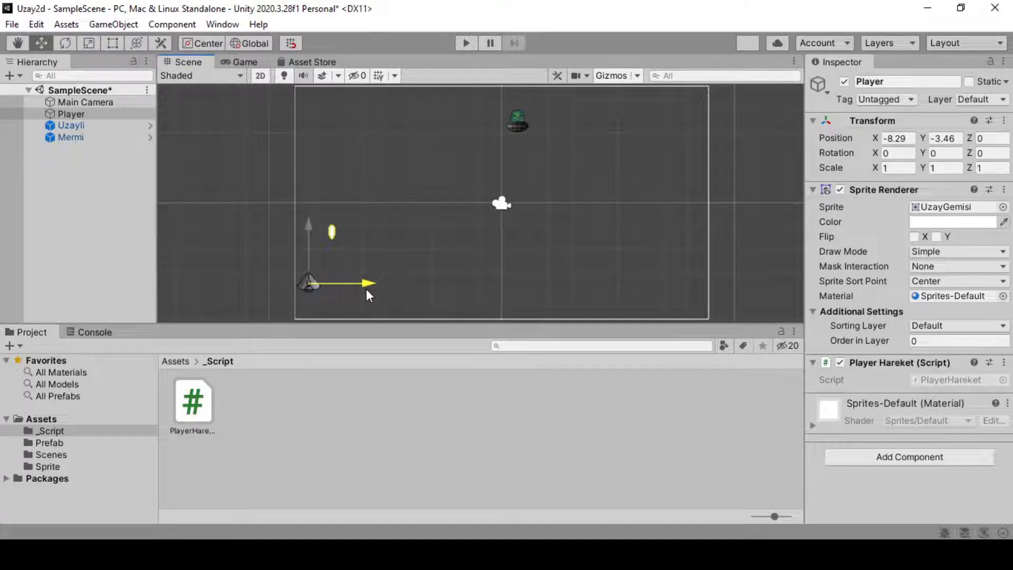
{"action": "mouse_move", "coordinate": [366, 289]}
{"action": "left_mouse_down"}
{"action": "mouse_move", "coordinate": [777, 303]}
{"action": "mouse_move", "coordinate": [555, 296]}
{"action": "left_mouse_up"}
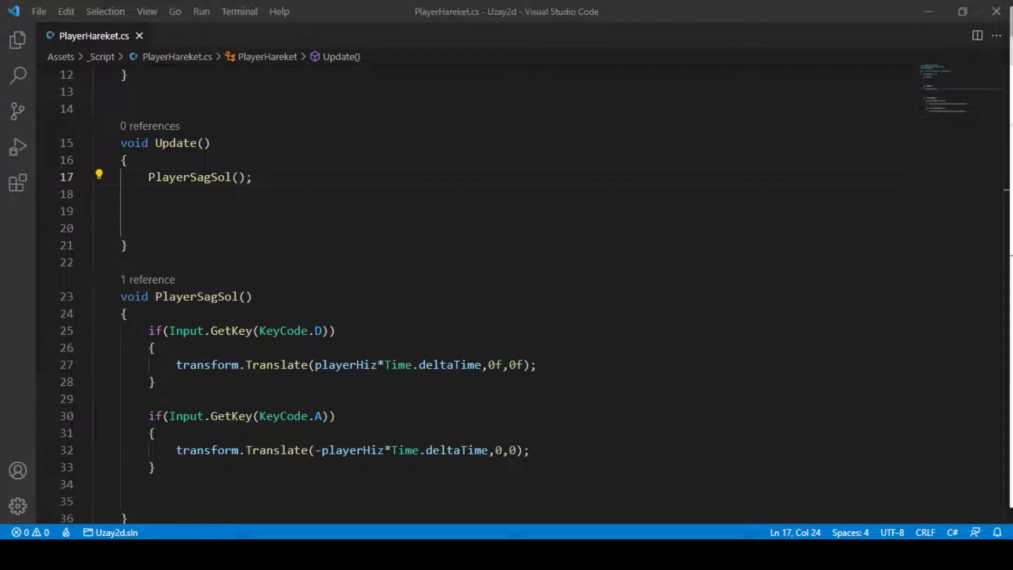
{"action": "key", "text": "alt+Tab"}
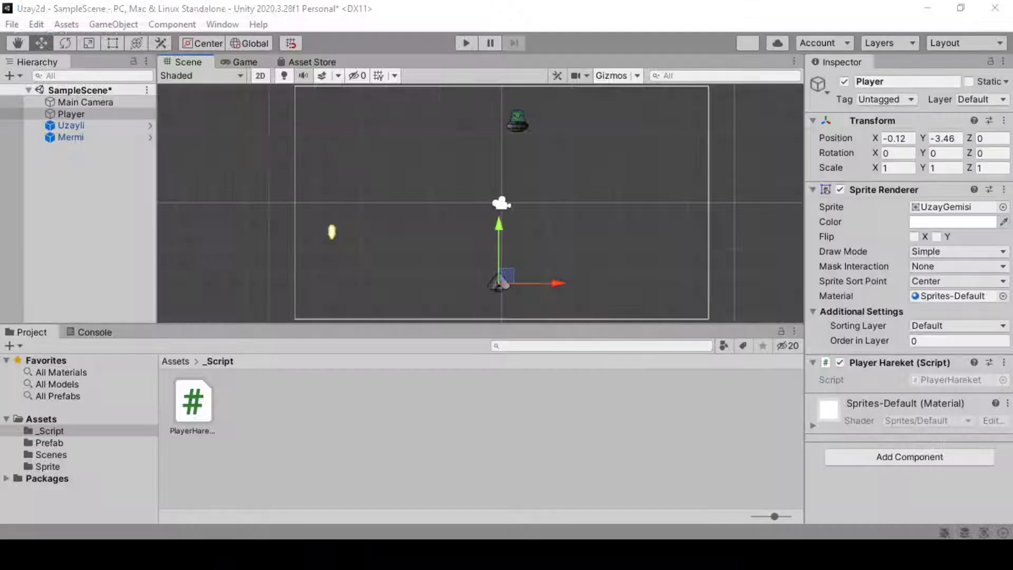
{"action": "left_click", "coordinate": [101, 104]}
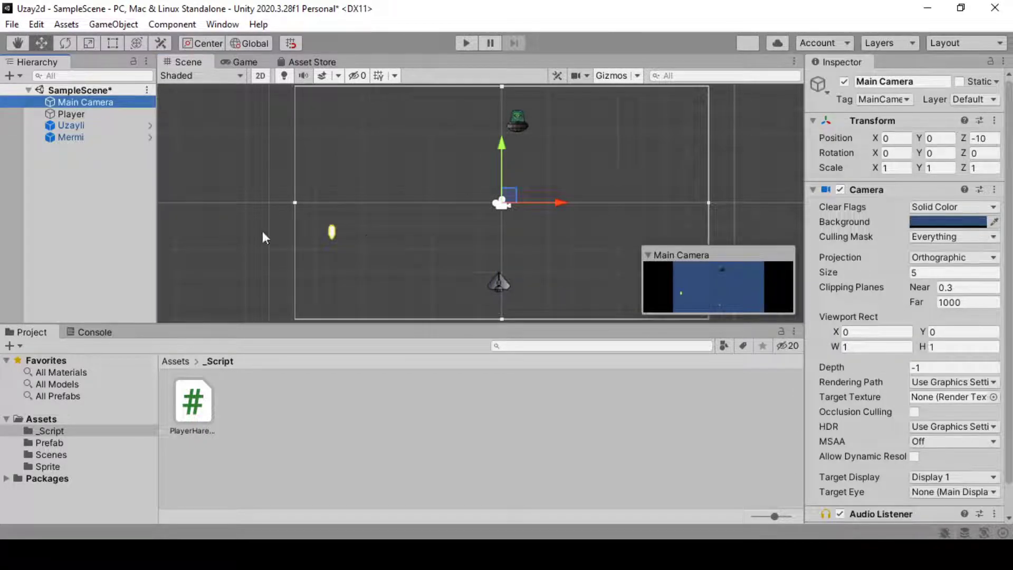
{"action": "left_click", "coordinate": [101, 114]}
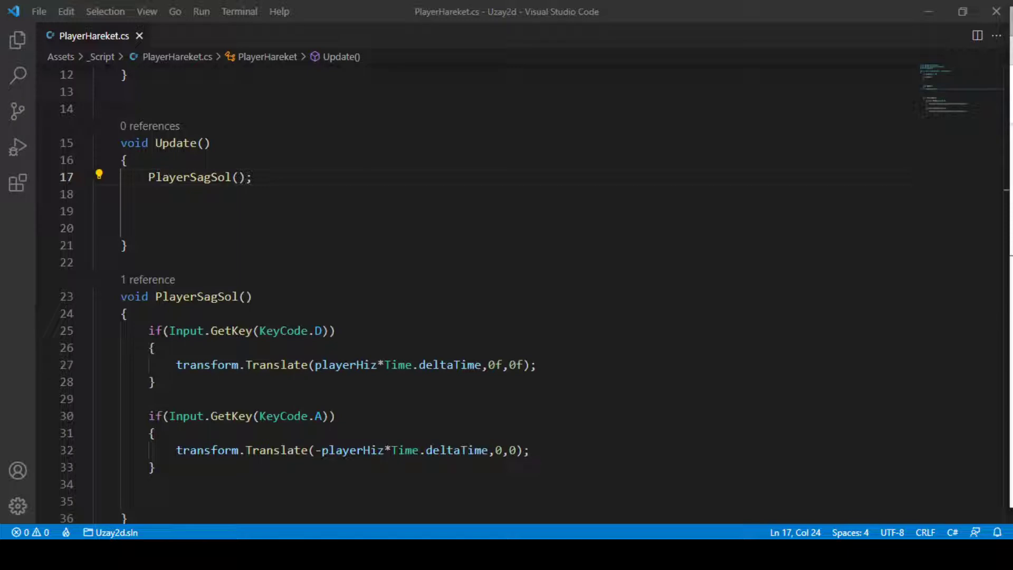
Append && transform.position.x <= 8 to the KeyCode.D condition on line 25
{"action": "left_click", "coordinate": [328, 330]}
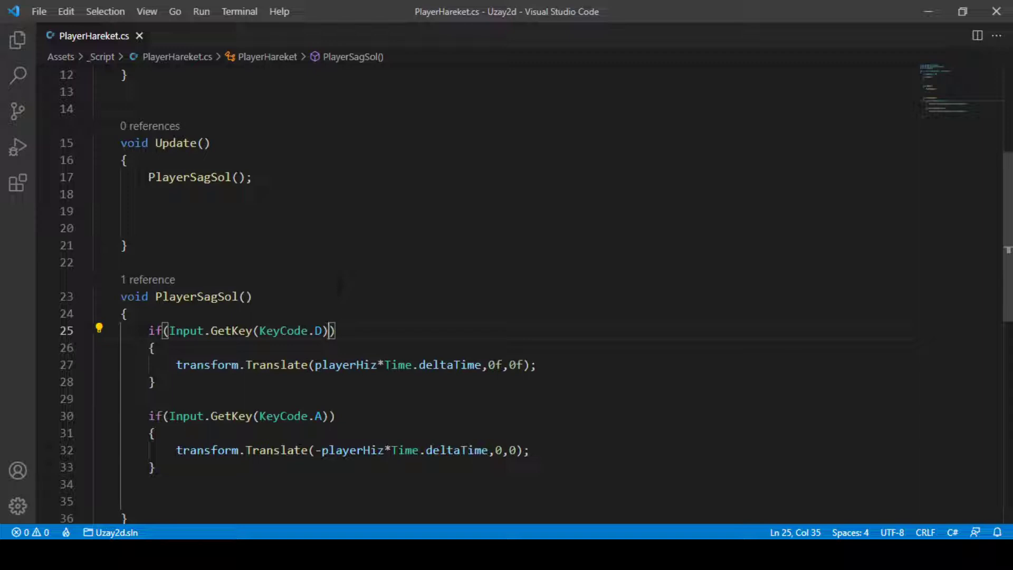
{"action": "type", "text": "&"}
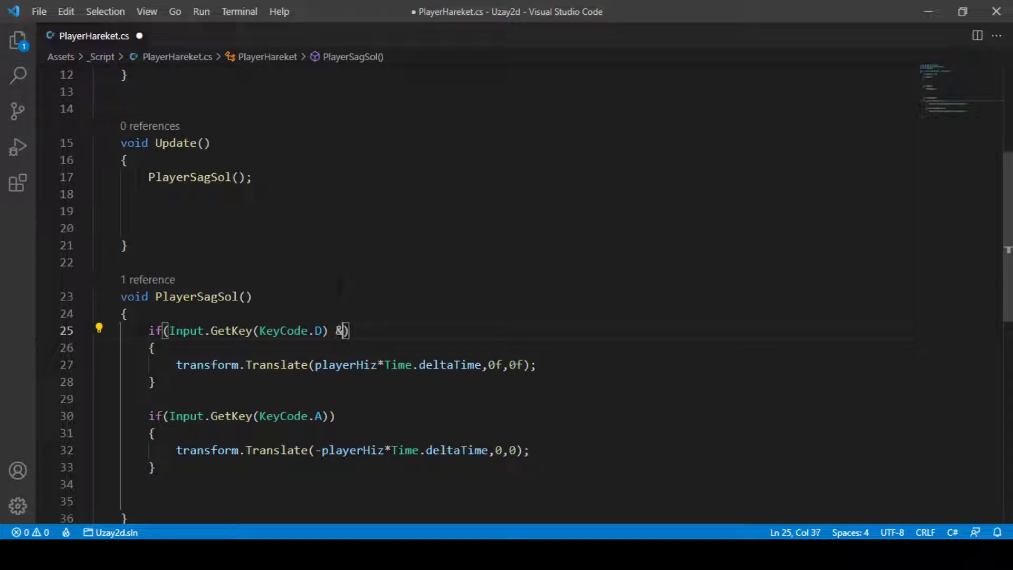
{"action": "type", "text": "& t"}
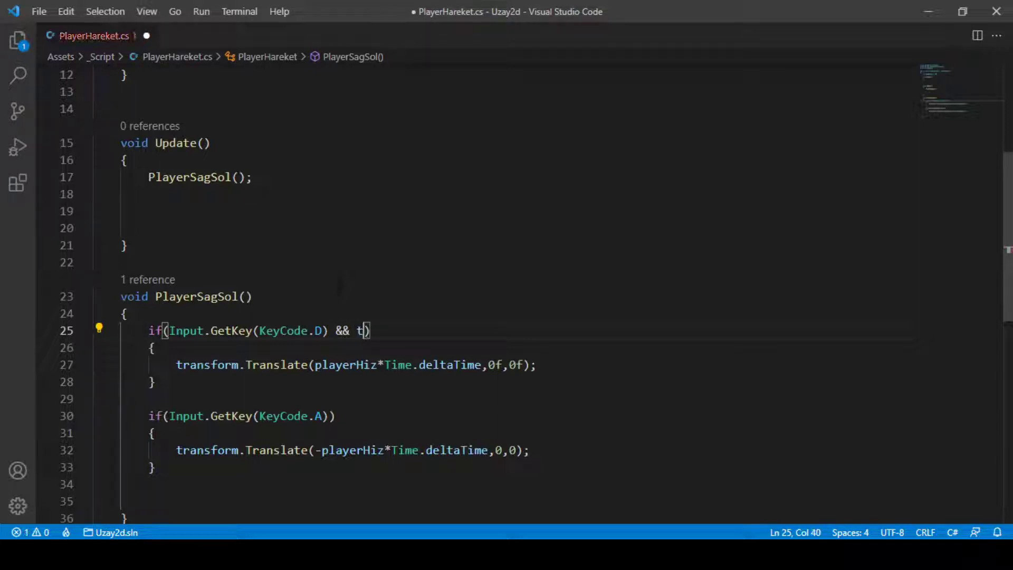
{"action": "type", "text": "ransform"}
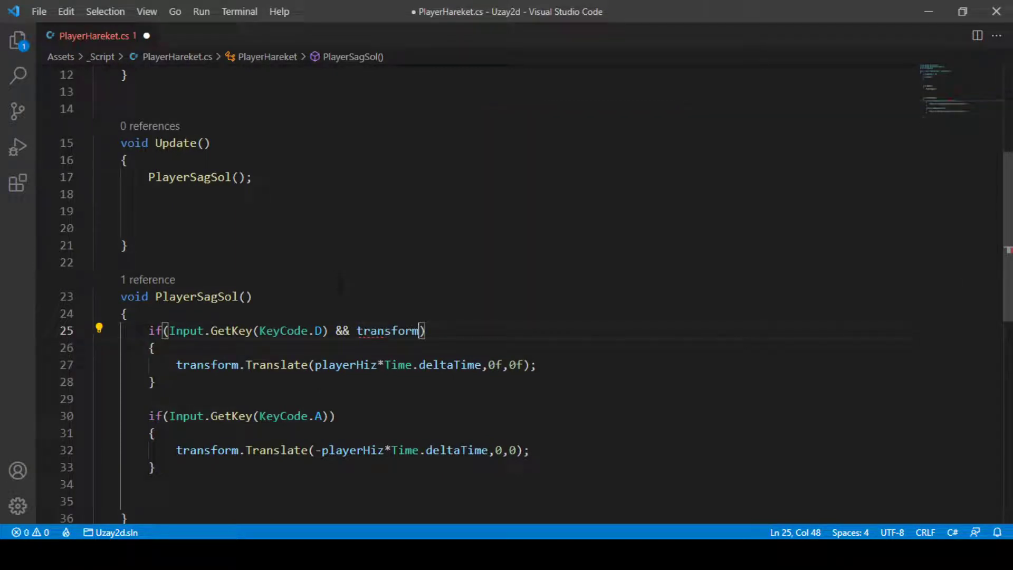
{"action": "type", "text": ".po"}
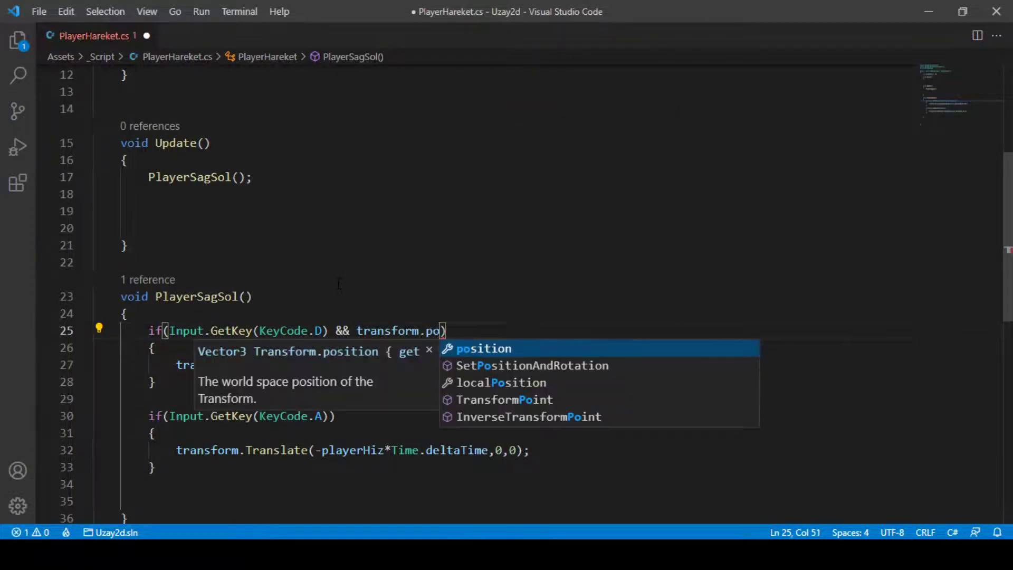
{"action": "key", "text": "Return"}
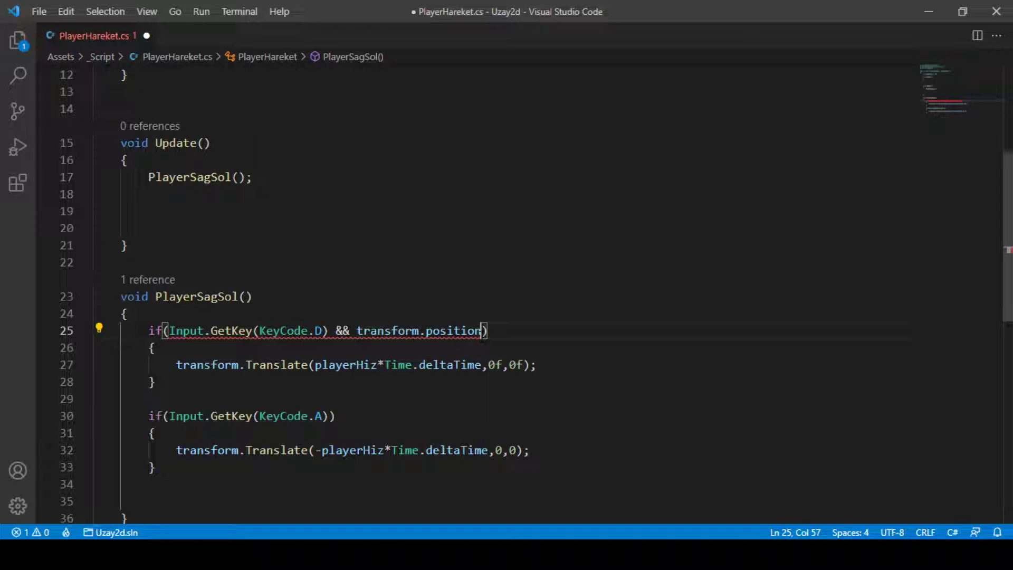
{"action": "type", "text": ".x"}
{"action": "type", "text": " <= "}
{"action": "type", "text": "8"}
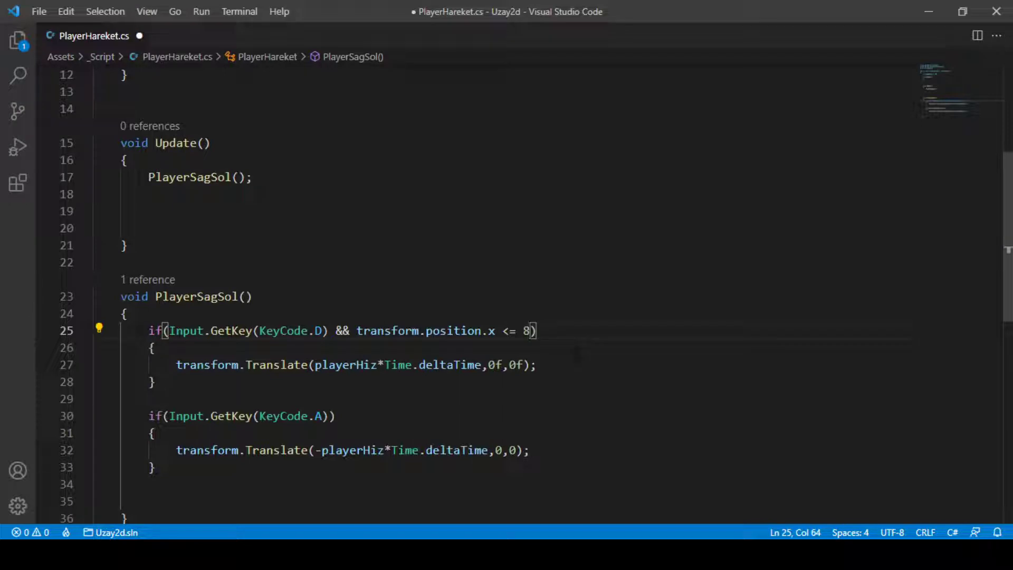
{"action": "left_click", "coordinate": [329, 416]}
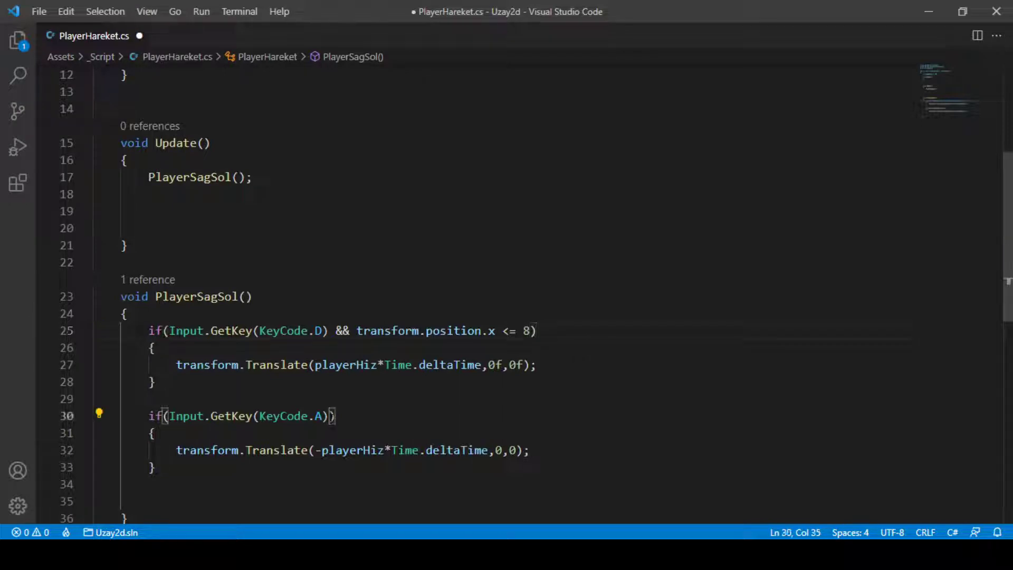
Append && transform.position.x >= -8 to the KeyCode.A condition on line 30
{"action": "type", "text": "&& tra"}
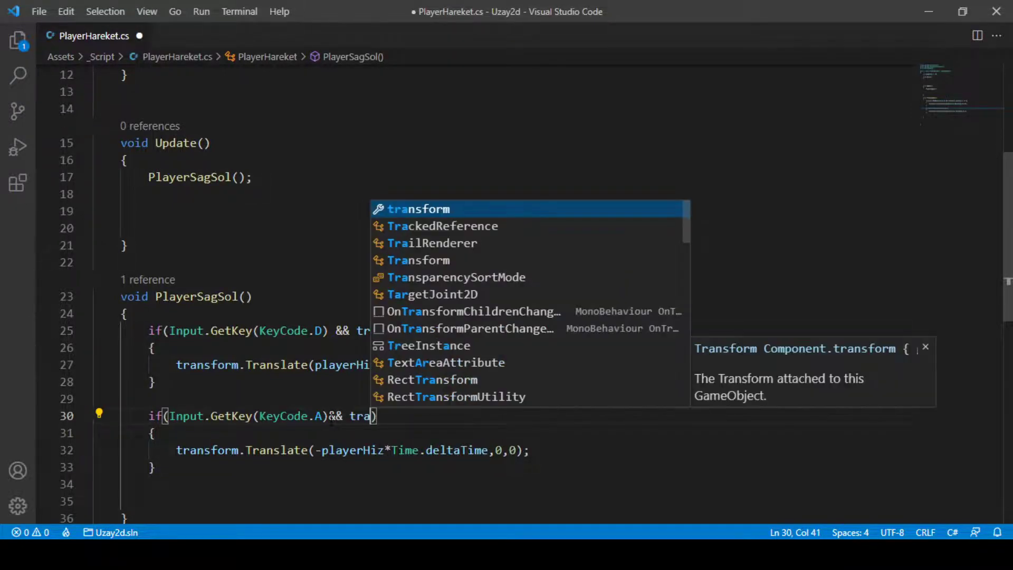
{"action": "key", "text": "Return"}
{"action": "type", "text": ".po"}
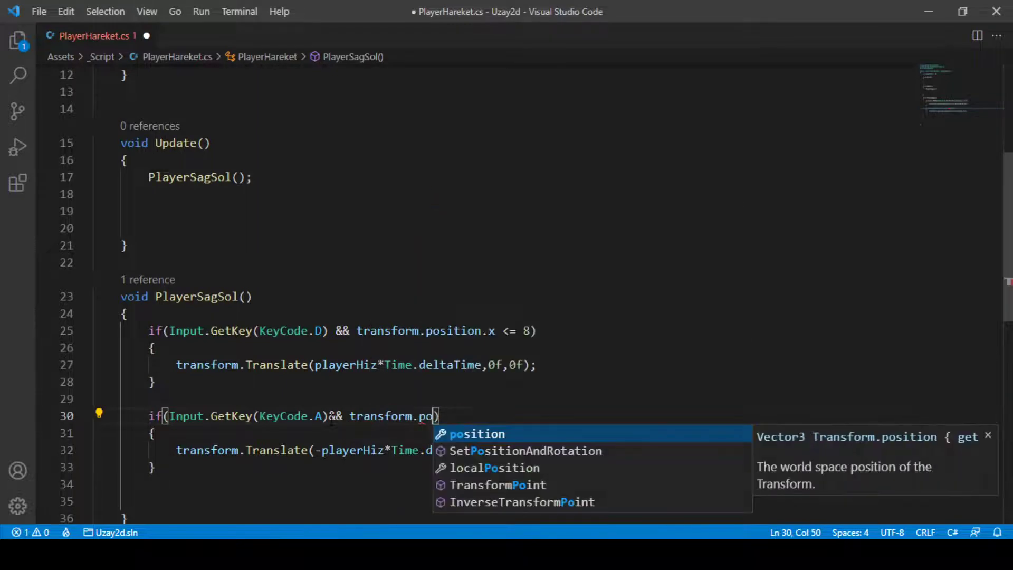
{"action": "key", "text": "Return"}
{"action": "type", "text": ".x"}
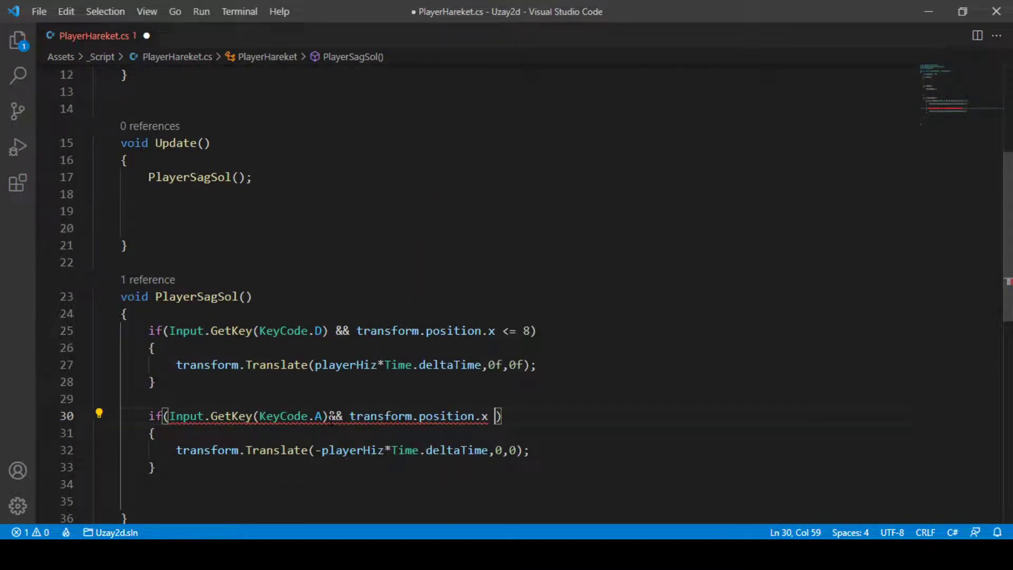
{"action": "type", "text": " >"}
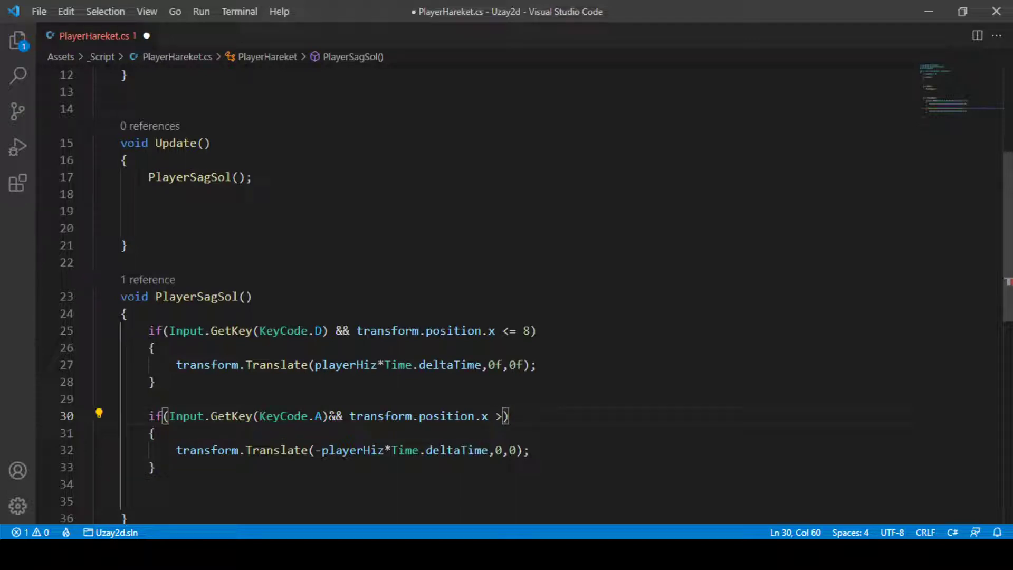
{"action": "type", "text": "="}
{"action": "type", "text": " -8"}
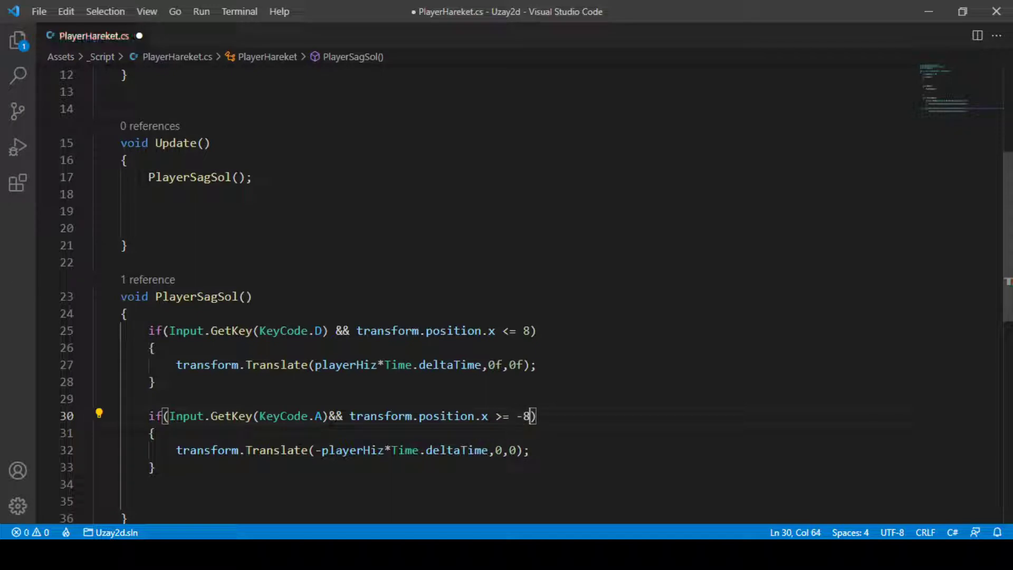
Review the new limit and movement lines, then save PlayerHareket.cs
{"action": "left_click_drag", "start_coordinate": [351, 331], "coordinate": [536, 331]}
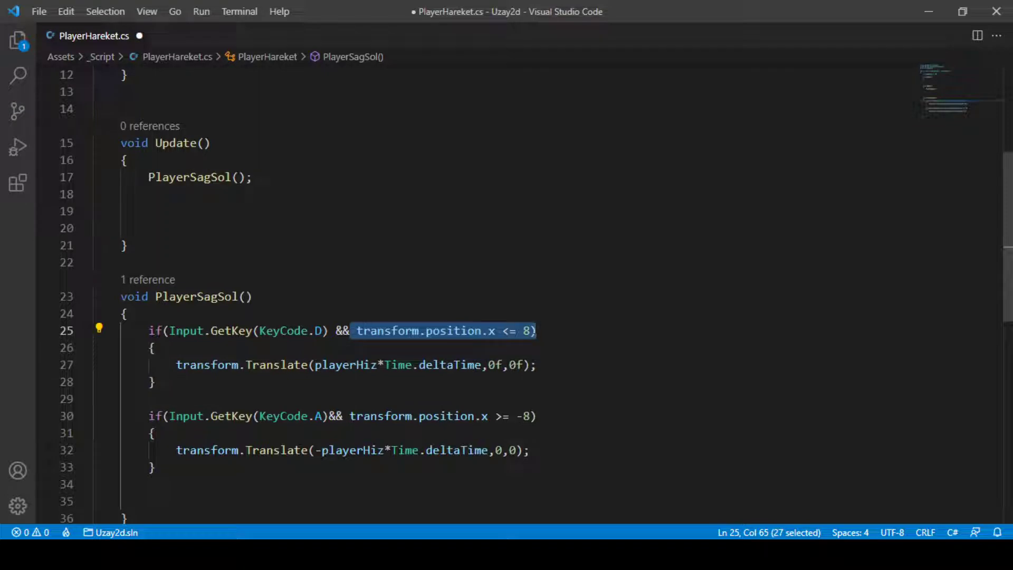
{"action": "left_click_drag", "start_coordinate": [169, 365], "coordinate": [537, 365]}
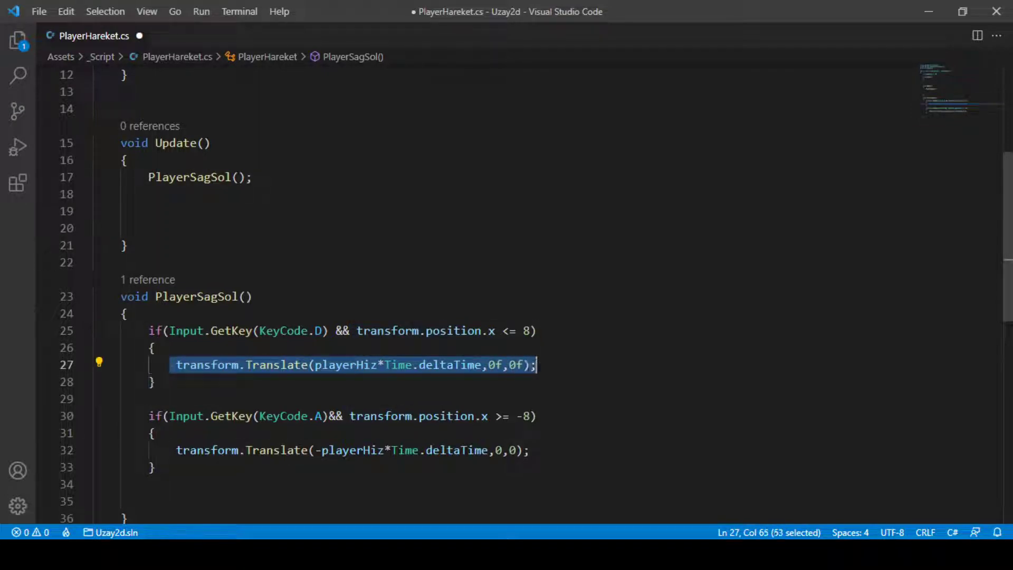
{"action": "left_click_drag", "start_coordinate": [156, 331], "coordinate": [327, 330]}
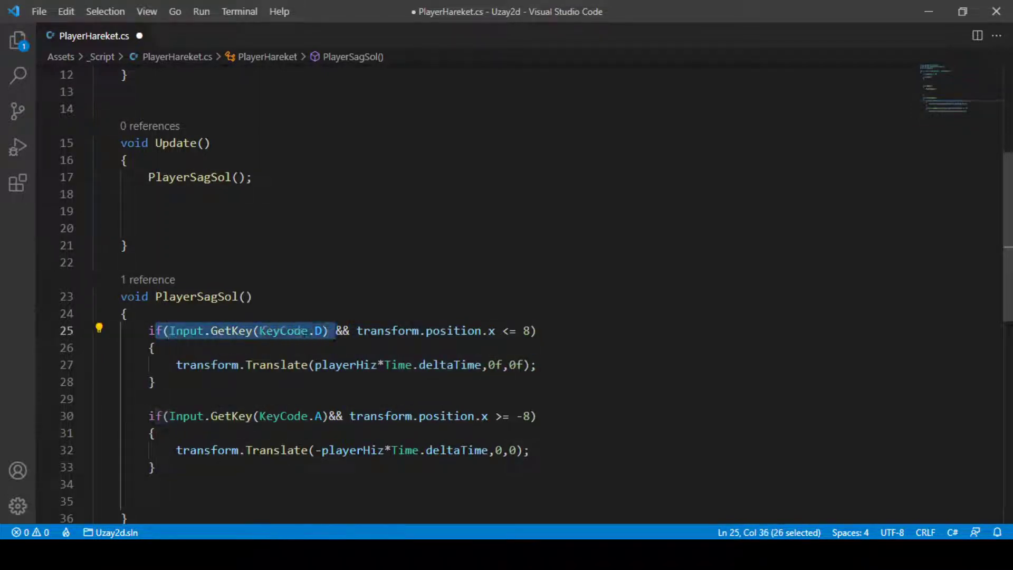
{"action": "mouse_move", "coordinate": [162, 364]}
{"action": "left_mouse_down"}
{"action": "mouse_move", "coordinate": [537, 365]}
{"action": "mouse_move", "coordinate": [162, 331]}
{"action": "left_mouse_up"}
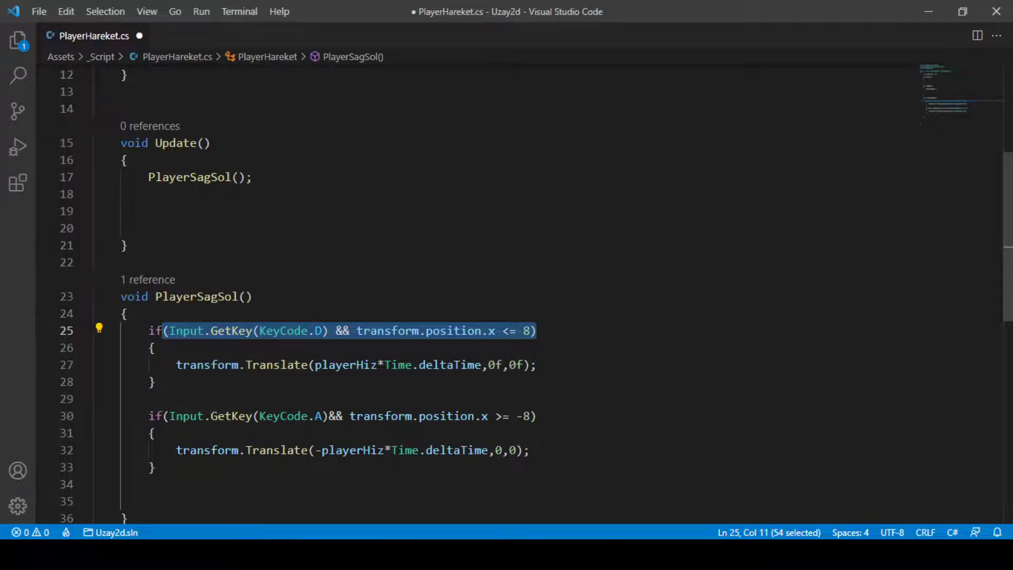
{"action": "key", "text": "alt+Tab"}
{"action": "key", "text": "alt+Tab"}
{"action": "left_click", "coordinate": [470, 262]}
{"action": "key", "text": "ctrl+s"}
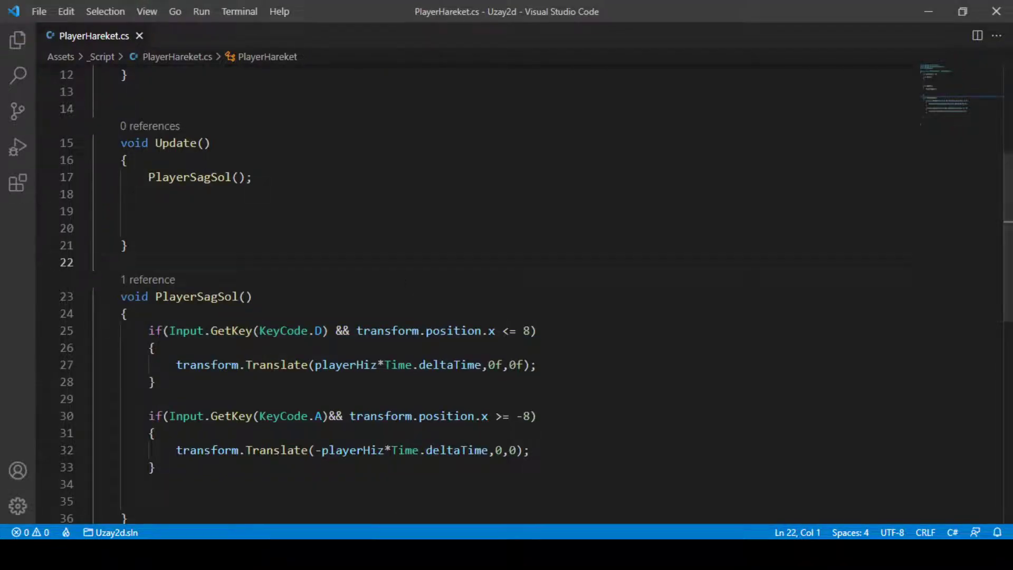
{"action": "key", "text": "alt+Tab"}
Run the game, steer the ship right and left against the ±8 limits, then stop it
{"action": "key", "text": "ctrl+p"}
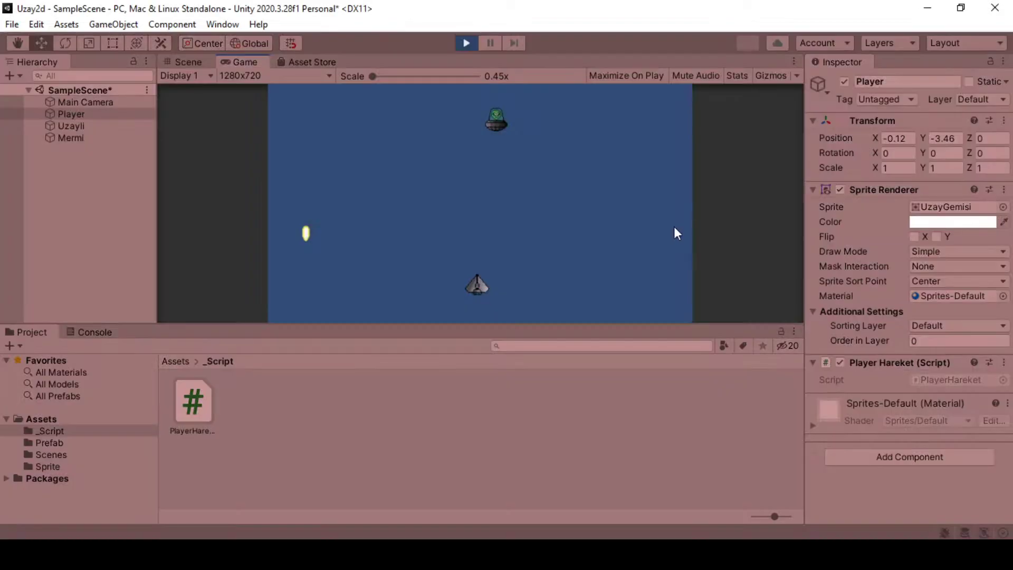
{"action": "key", "text": "Right"}
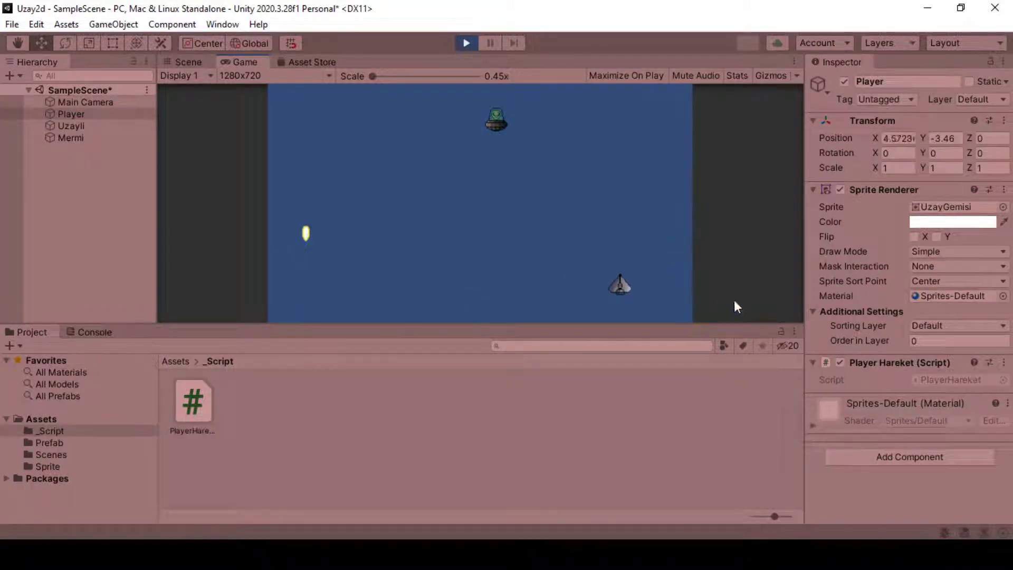
{"action": "key", "text": "Right"}
{"action": "left_click", "coordinate": [899, 141]}
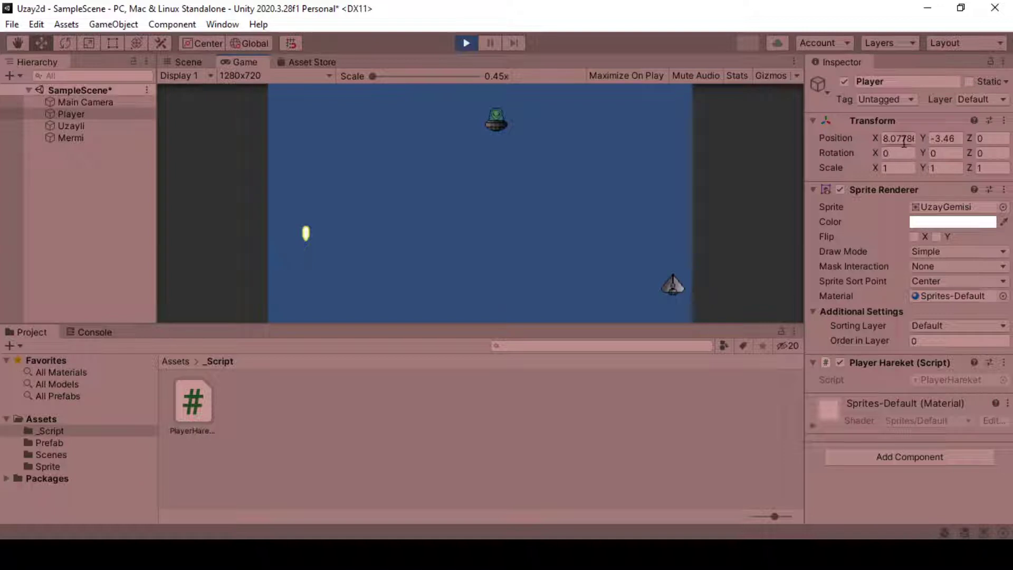
{"action": "key", "text": "Left"}
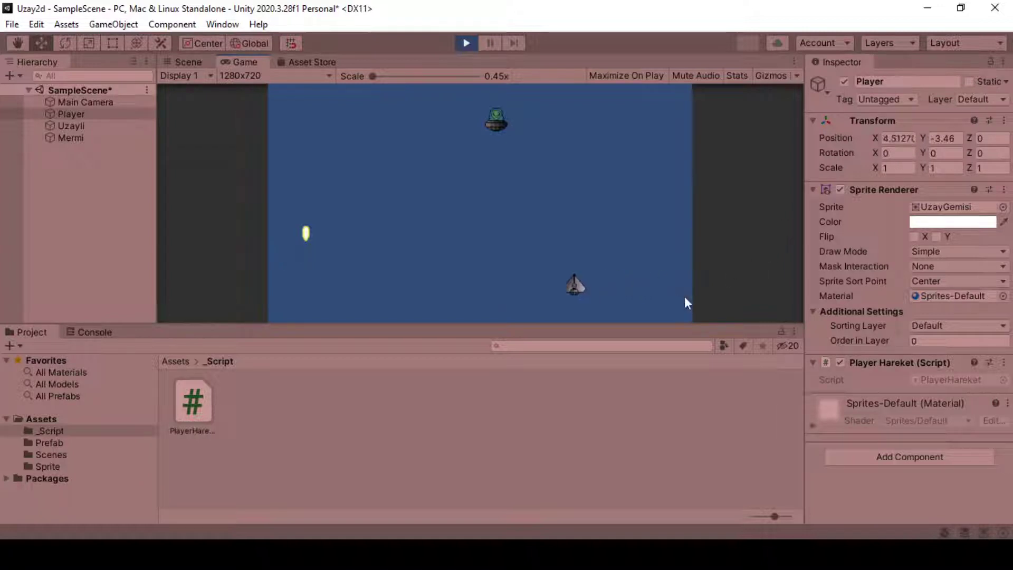
{"action": "key", "text": "Left"}
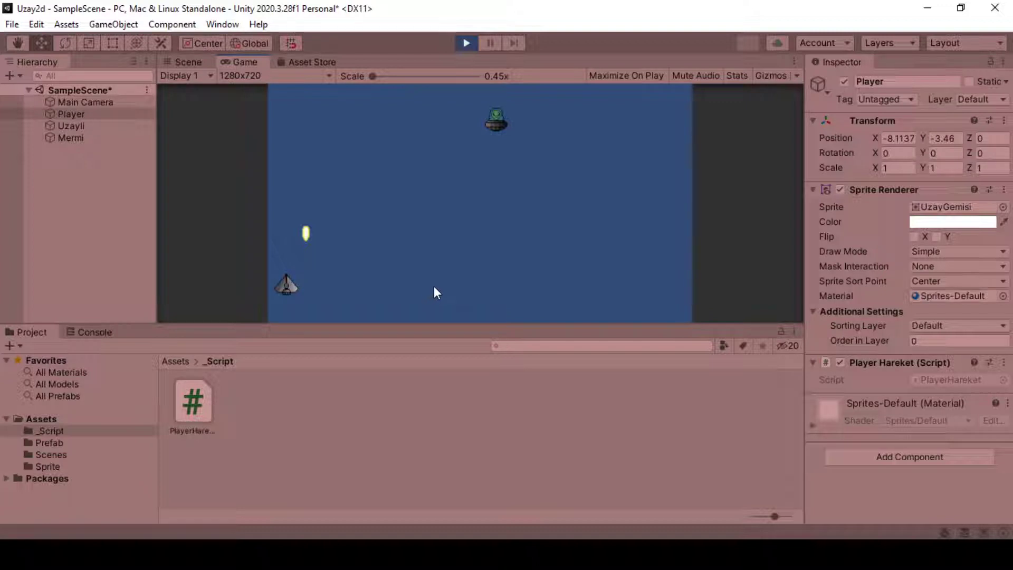
{"action": "key", "text": "Right"}
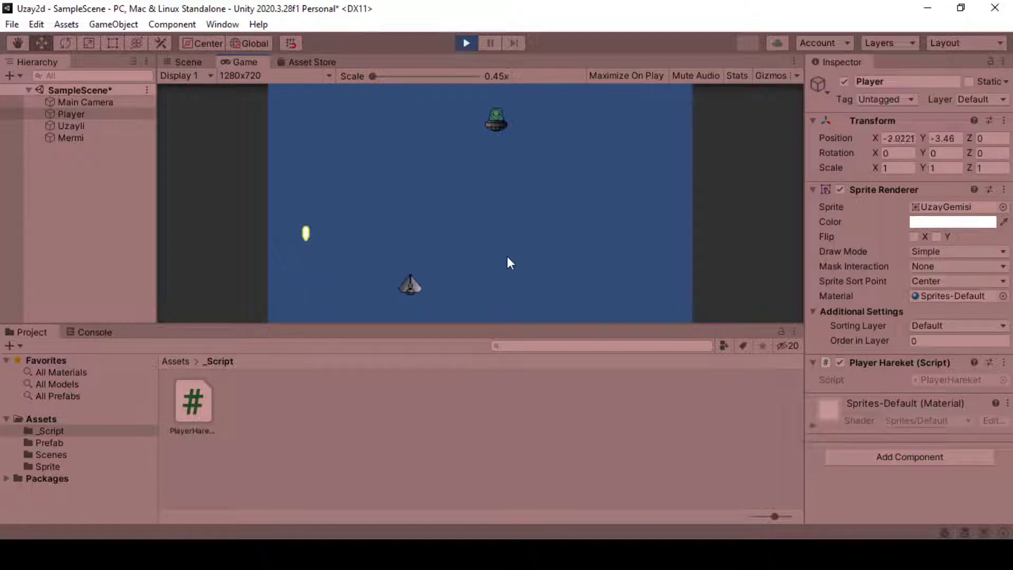
{"action": "left_click", "coordinate": [466, 43]}
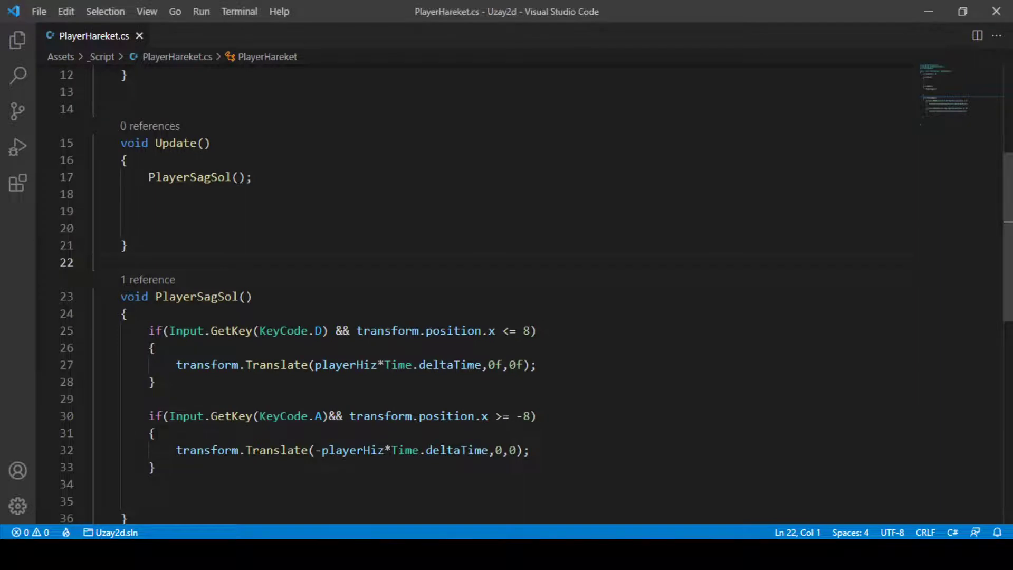
Delete the empty lines inside Update()
{"action": "double_click", "coordinate": [527, 330]}
{"action": "left_click", "coordinate": [536, 330]}
{"action": "key", "text": "Down"}
{"action": "key", "text": "Down"}
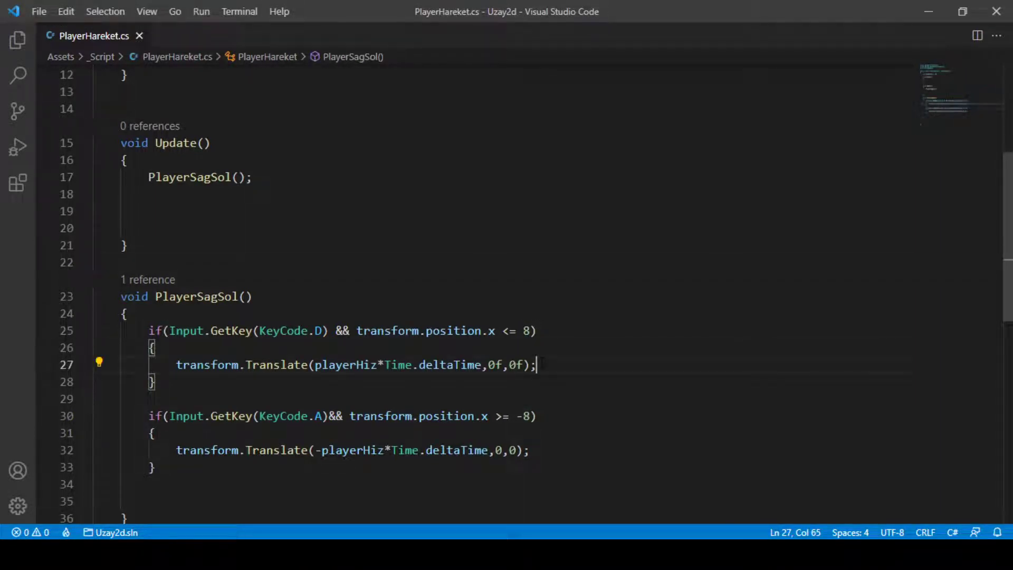
{"action": "scroll", "coordinate": [542, 363], "scroll_direction": "up", "scroll_amount": 1}
{"action": "left_click_drag", "start_coordinate": [140, 265], "coordinate": [98, 231]}
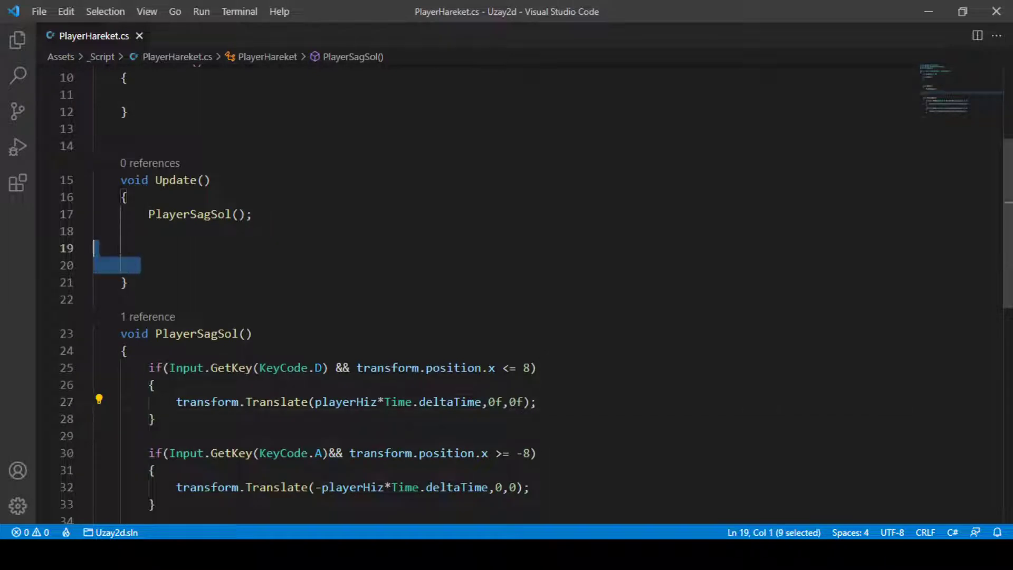
{"action": "key", "text": "BackSpace"}
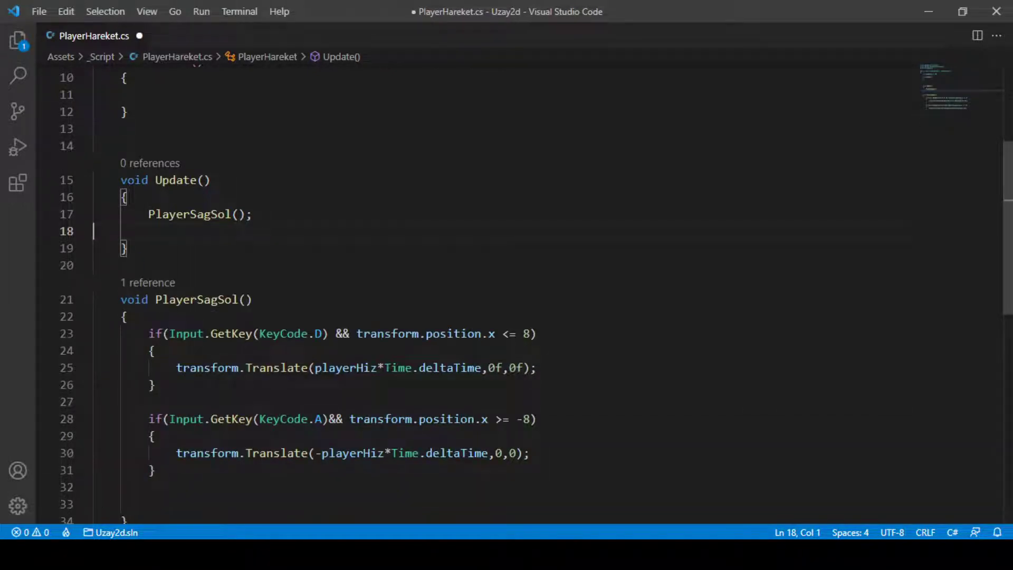
Change the right-hand x limit on line 23 from 8 to 4
{"action": "scroll", "coordinate": [496, 346], "scroll_direction": "up", "scroll_amount": 1}
{"action": "scroll", "coordinate": [496, 345], "scroll_direction": "down", "scroll_amount": 2}
{"action": "double_click", "coordinate": [526, 297]}
{"action": "left_click", "coordinate": [541, 297]}
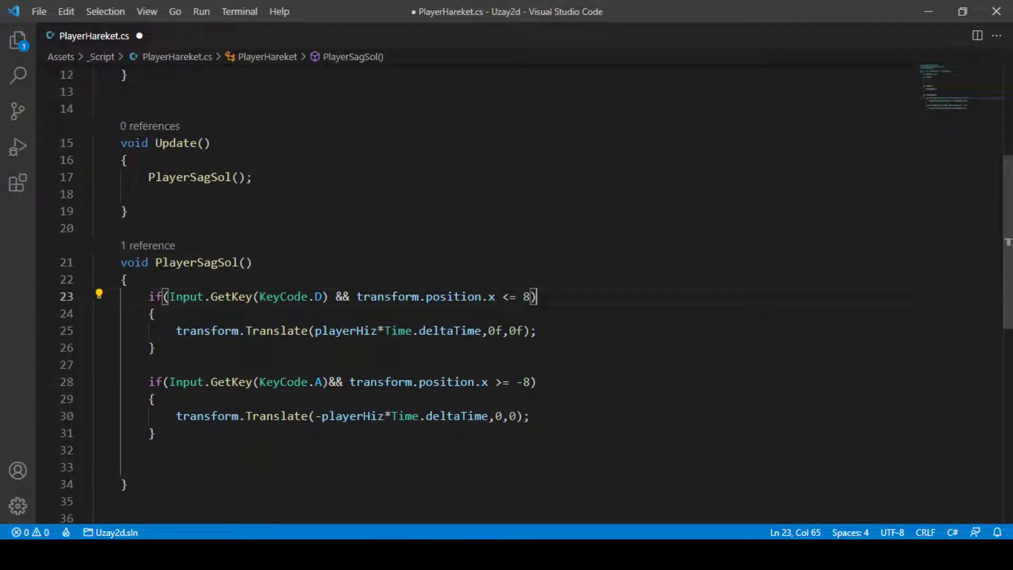
{"action": "left_click_drag", "start_coordinate": [541, 297], "coordinate": [153, 297]}
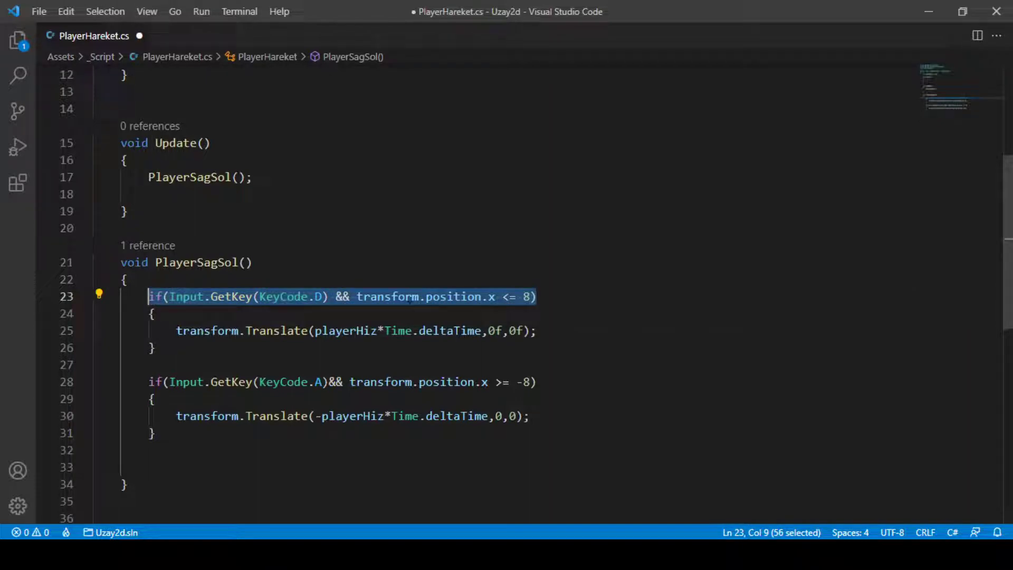
{"action": "scroll", "coordinate": [545, 346], "scroll_direction": "up", "scroll_amount": 1}
{"action": "scroll", "coordinate": [545, 346], "scroll_direction": "up", "scroll_amount": 2}
{"action": "scroll", "coordinate": [545, 346], "scroll_direction": "up", "scroll_amount": 2}
{"action": "scroll", "coordinate": [545, 347], "scroll_direction": "down", "scroll_amount": 2}
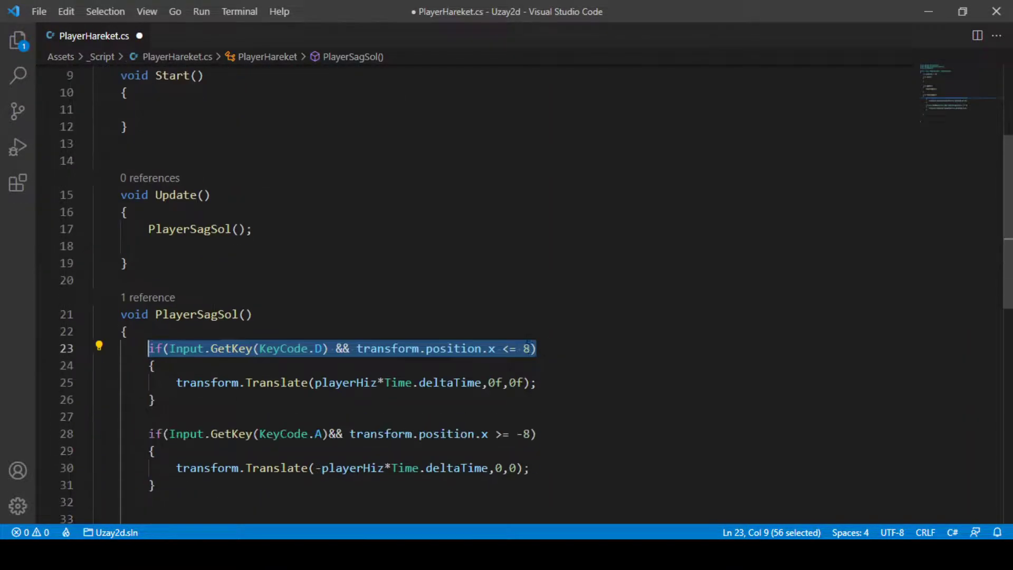
{"action": "key", "text": "Up"}
{"action": "left_click_drag", "start_coordinate": [526, 348], "coordinate": [530, 348]}
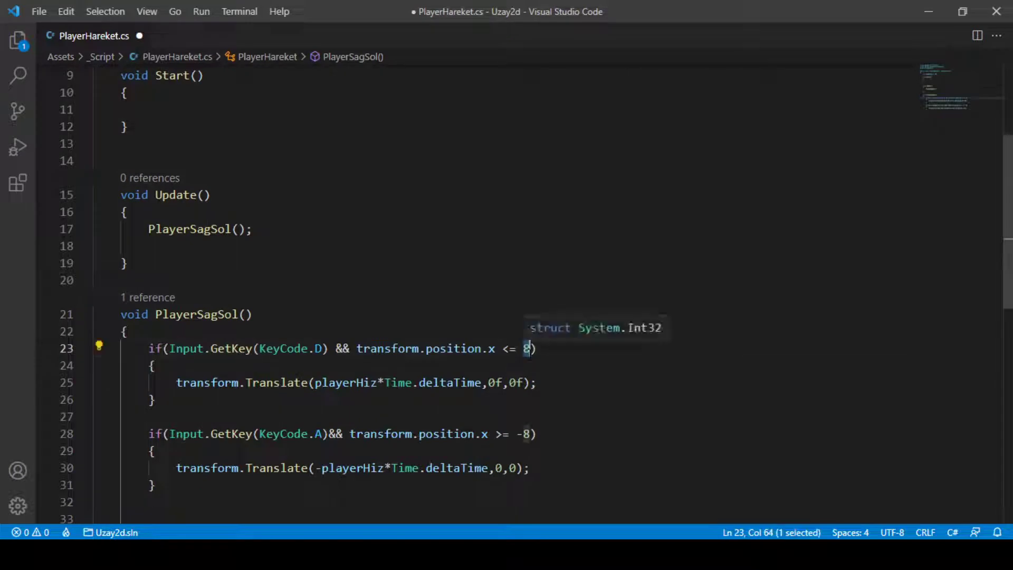
{"action": "type", "text": "4"}
Change the left-hand limit from -8 to -4 and save the script
{"action": "double_click", "coordinate": [526, 434]}
{"action": "type", "text": "4"}
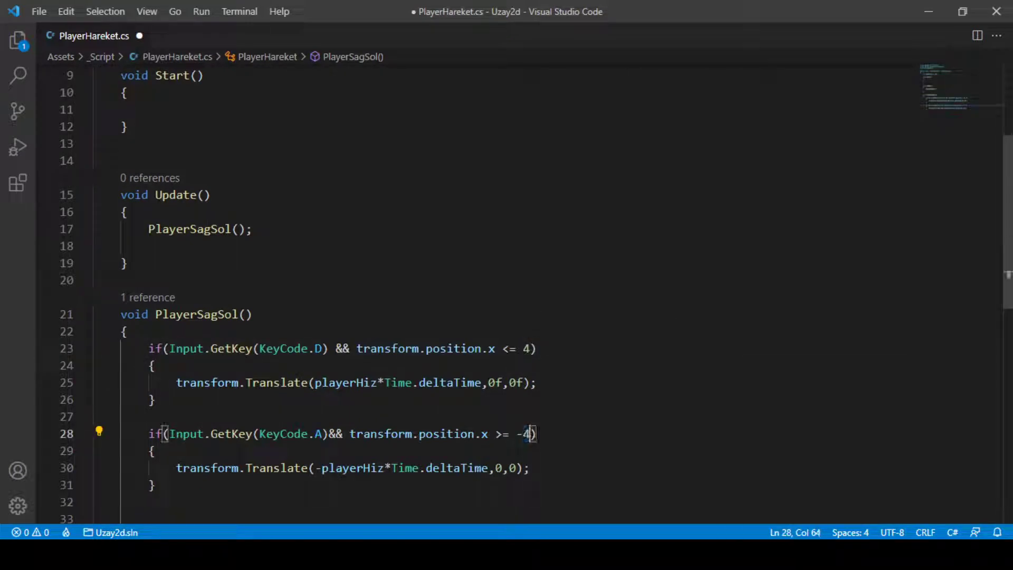
{"action": "key", "text": "ctrl+s"}
{"action": "key", "text": "alt+Tab"}
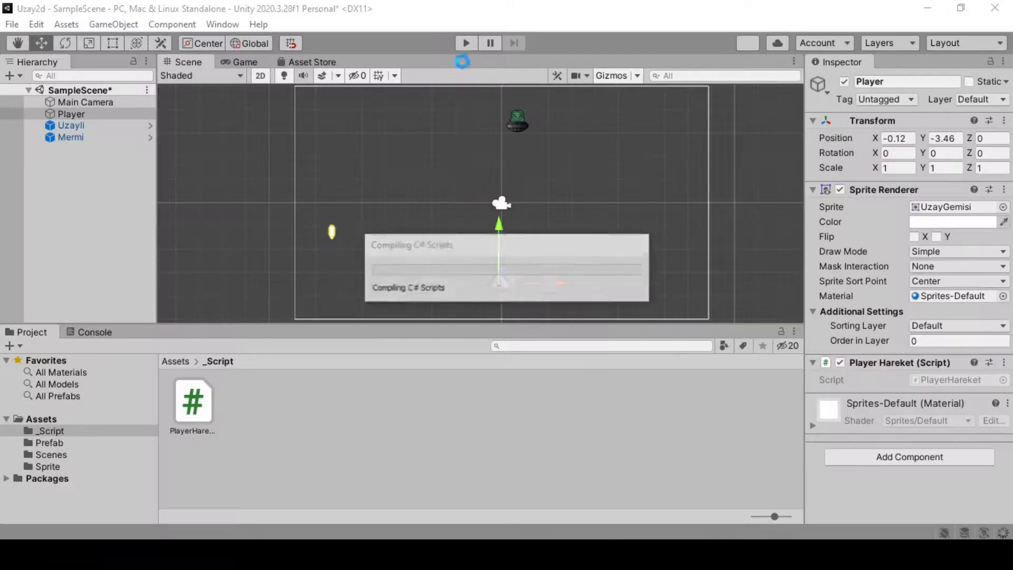
Start the game and move the ship right and left
{"action": "left_click", "coordinate": [466, 42]}
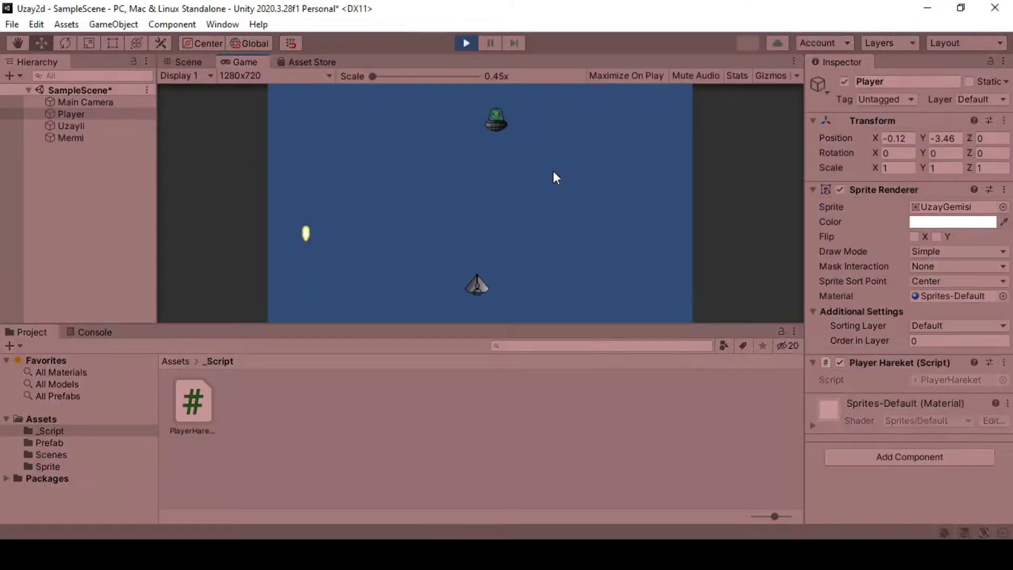
{"action": "key", "text": "Right"}
{"action": "key", "text": "Left"}
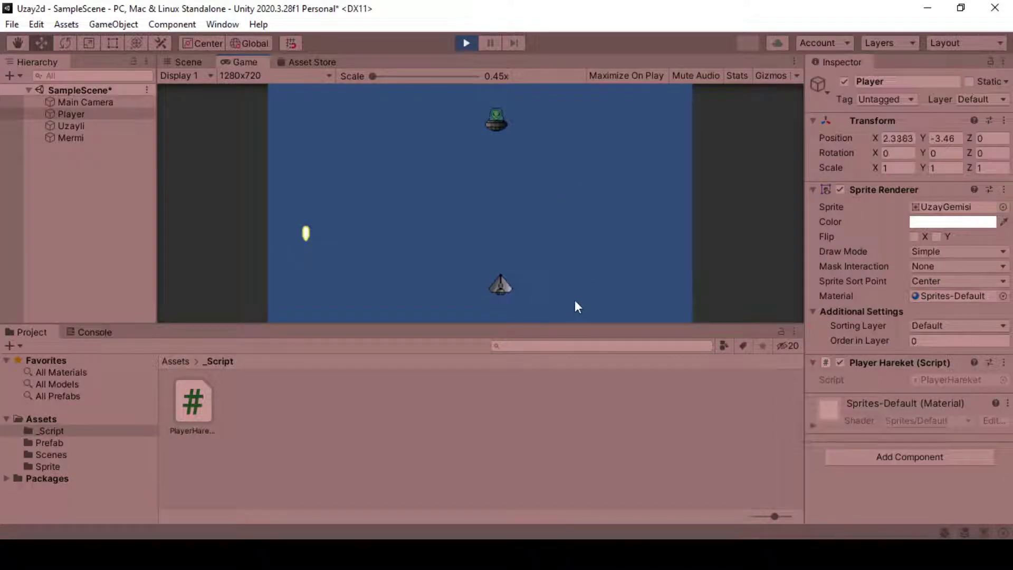
{"action": "key", "text": "Right"}
{"action": "key", "text": "Right"}
{"action": "key", "text": "Left"}
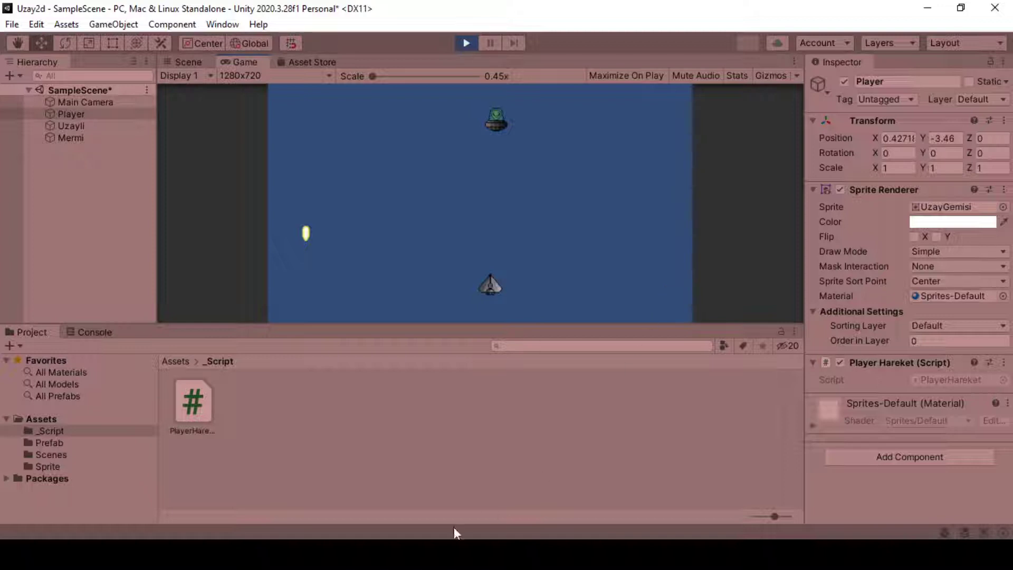
Push the ship against both edges to confirm it stops near x = 4
{"action": "left_click", "coordinate": [454, 554]}
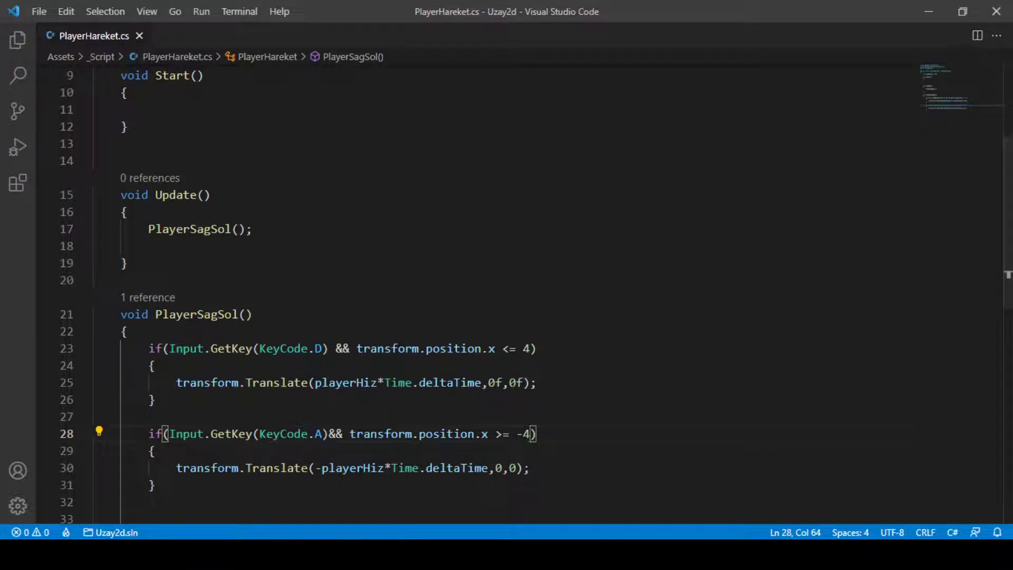
{"action": "left_click", "coordinate": [452, 554]}
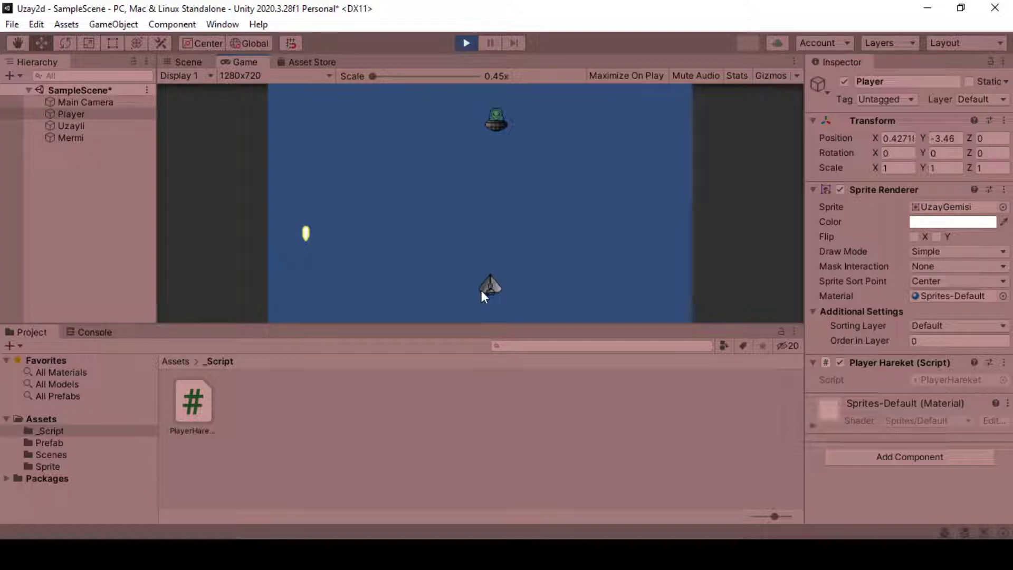
{"action": "left_click_drag", "start_coordinate": [481, 290], "coordinate": [390, 290]}
{"action": "key", "text": "Left"}
{"action": "key", "text": "Right"}
{"action": "key", "text": "Left"}
{"action": "key", "text": "Right"}
{"action": "key", "text": "Right"}
{"action": "key", "text": "Left"}
{"action": "key", "text": "Right"}
{"action": "key", "text": "Left"}
Restore the limits to 8 and -8, save, and stop the running game
{"action": "key", "text": "alt+Tab"}
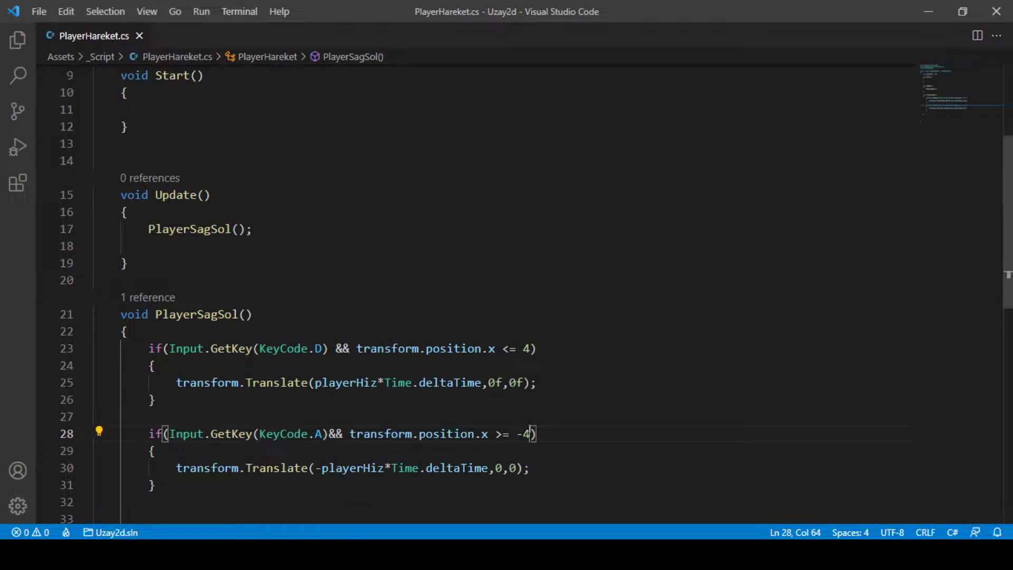
{"action": "key", "text": "shift+Left"}
{"action": "type", "text": "8"}
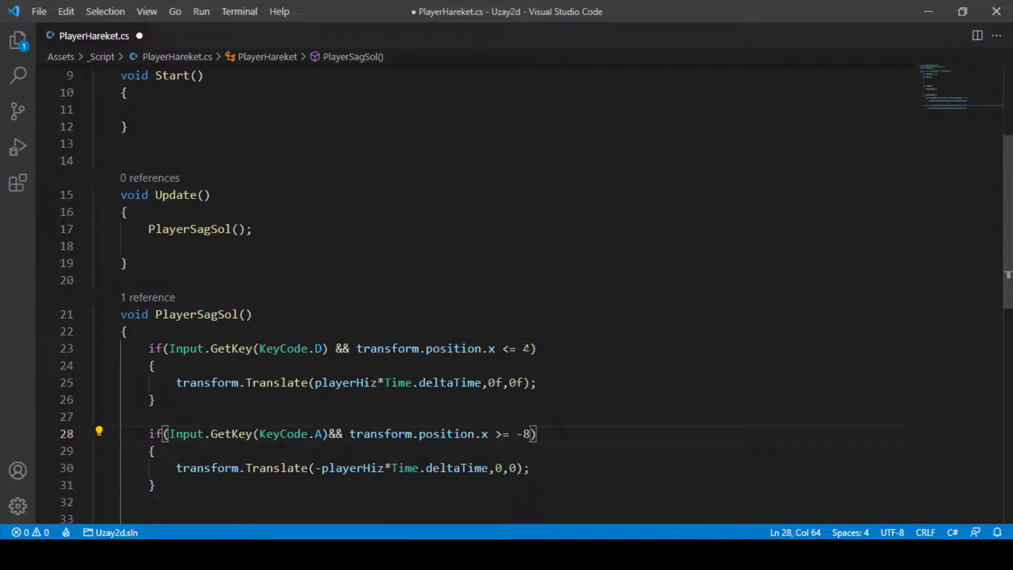
{"action": "left_click", "coordinate": [529, 348]}
{"action": "key", "text": "shift+Left"}
{"action": "type", "text": "8"}
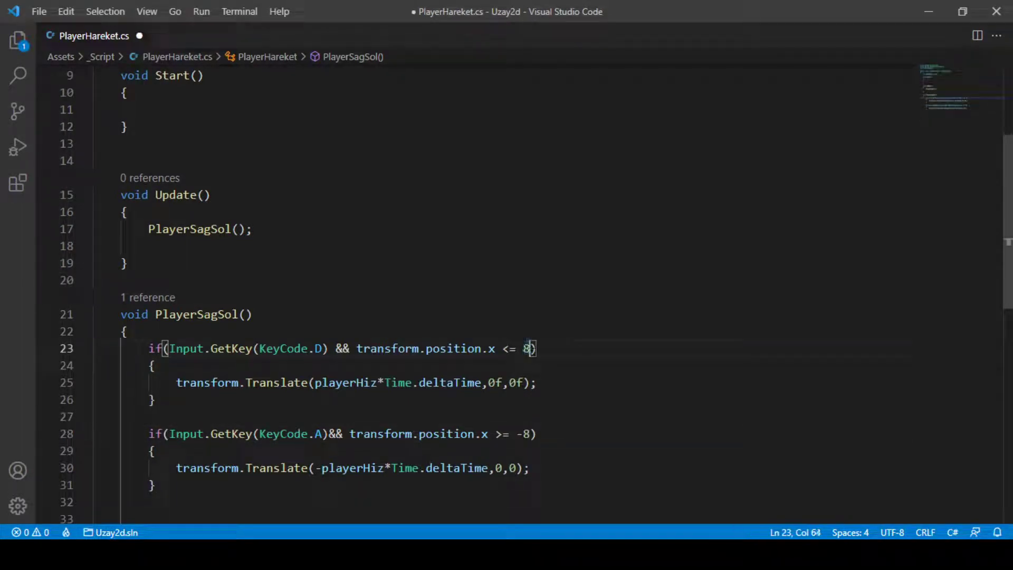
{"action": "key", "text": "Right"}
{"action": "key", "text": "ctrl+s"}
{"action": "key", "text": "alt+Tab"}
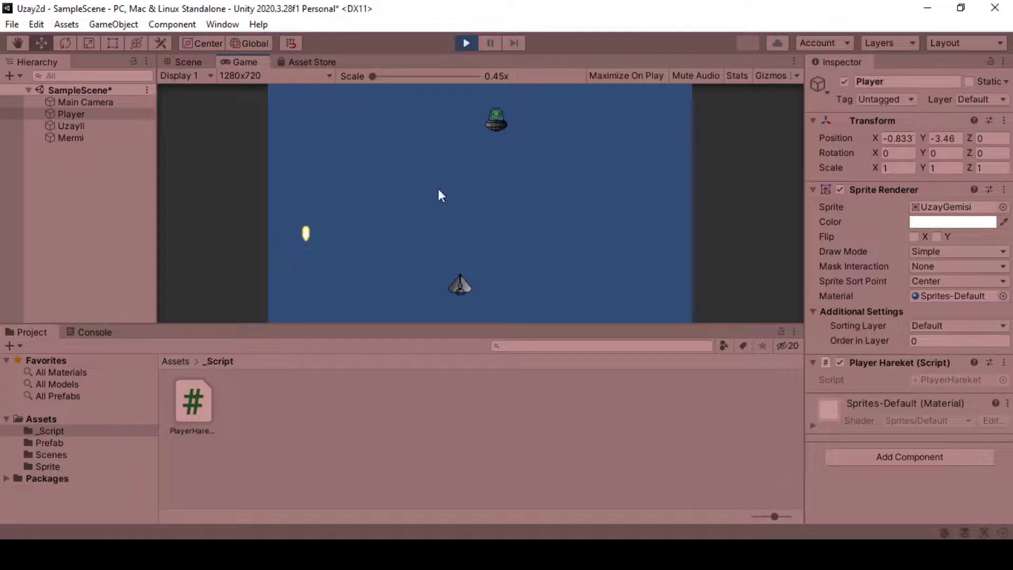
{"action": "left_click", "coordinate": [459, 50]}
{"action": "key", "text": "alt+Tab"}
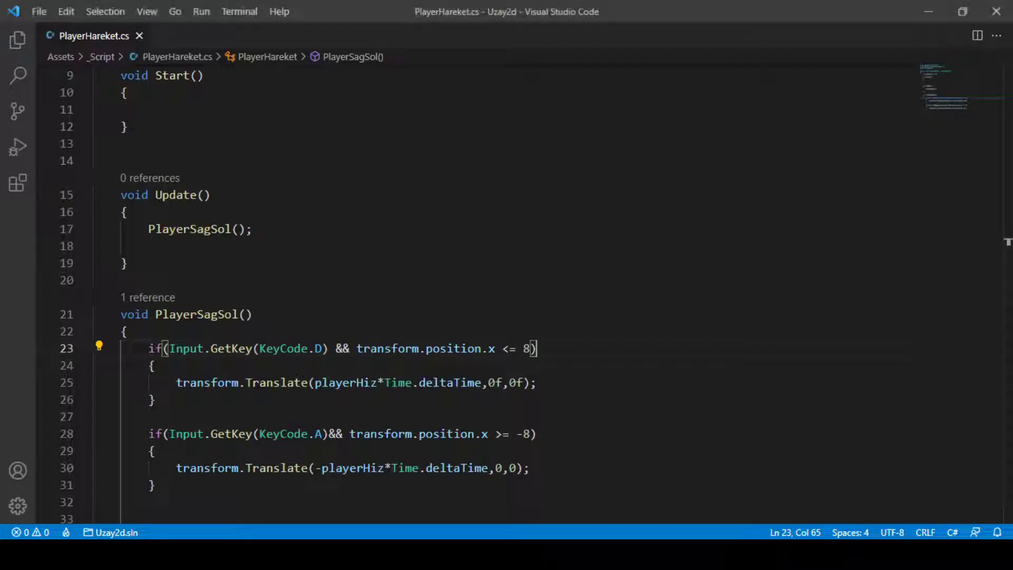
Declare float kenarLimiti = 8f; below the playerHiz declaration
{"action": "scroll", "coordinate": [477, 331], "scroll_direction": "up", "scroll_amount": 2}
{"action": "left_click", "coordinate": [277, 173]}
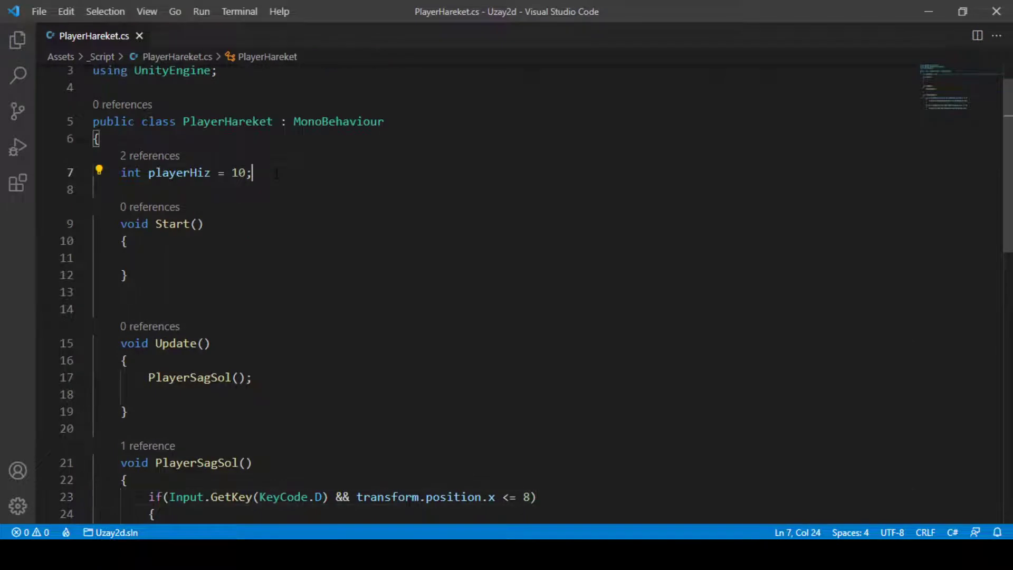
{"action": "key", "text": "Return"}
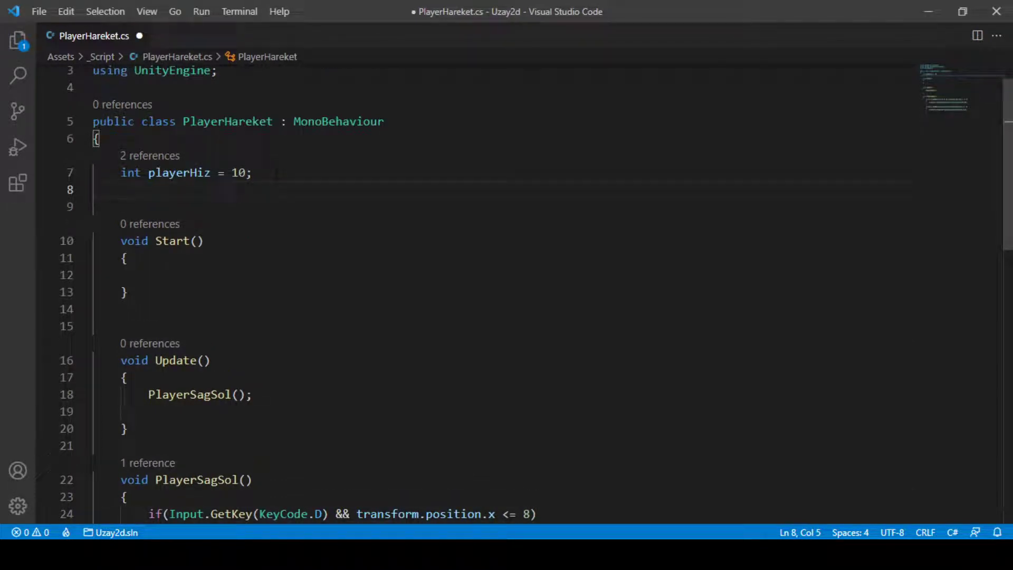
{"action": "type", "text": "float"}
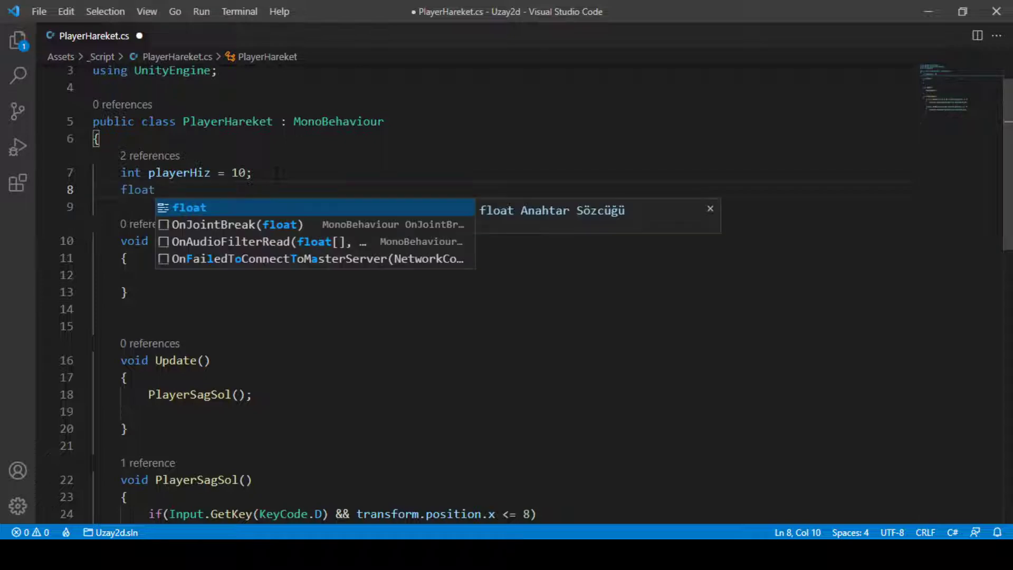
{"action": "type", "text": " kenar"}
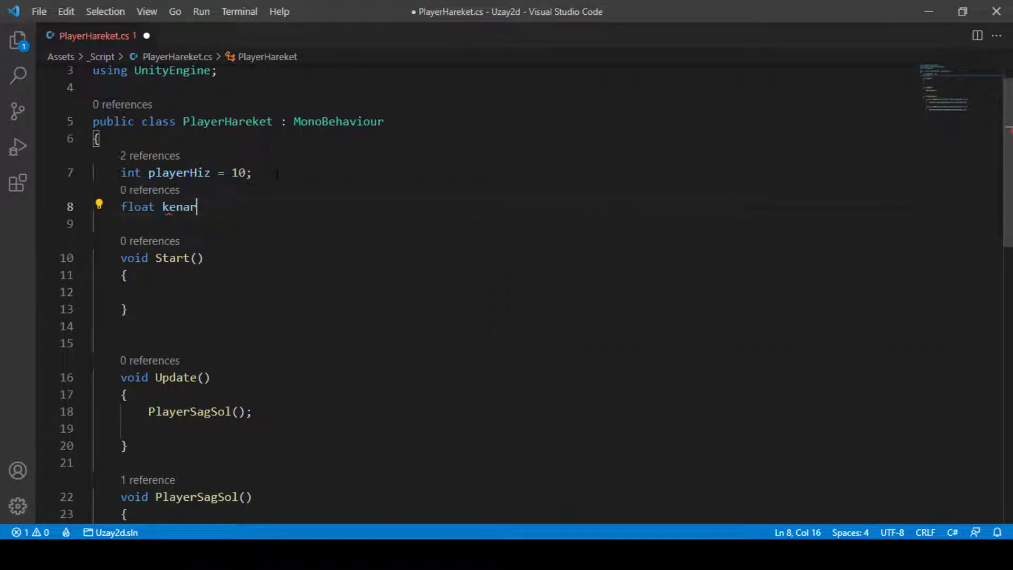
{"action": "type", "text": "Limiti"}
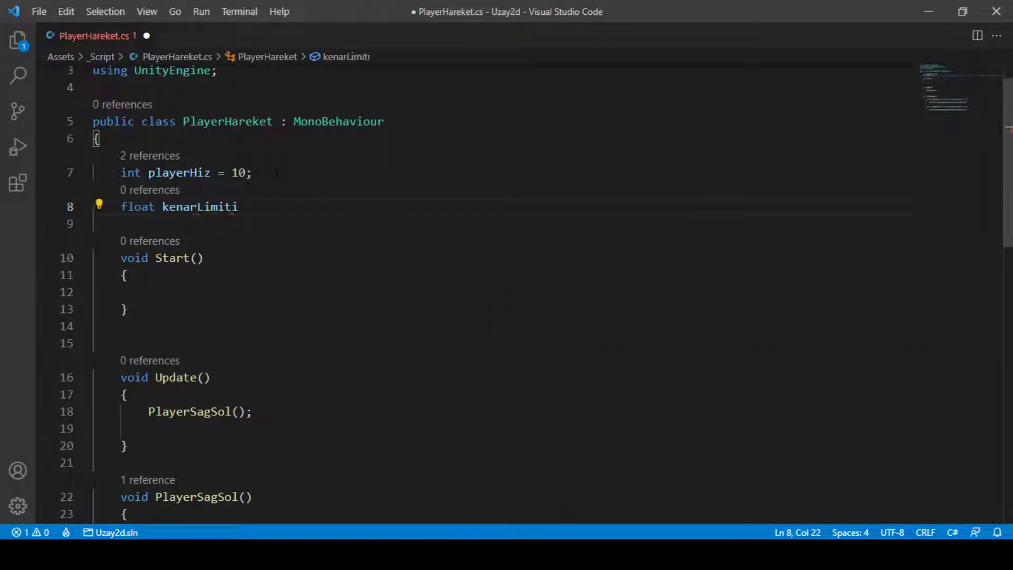
{"action": "type", "text": " ="}
{"action": "type", "text": " 8;"}
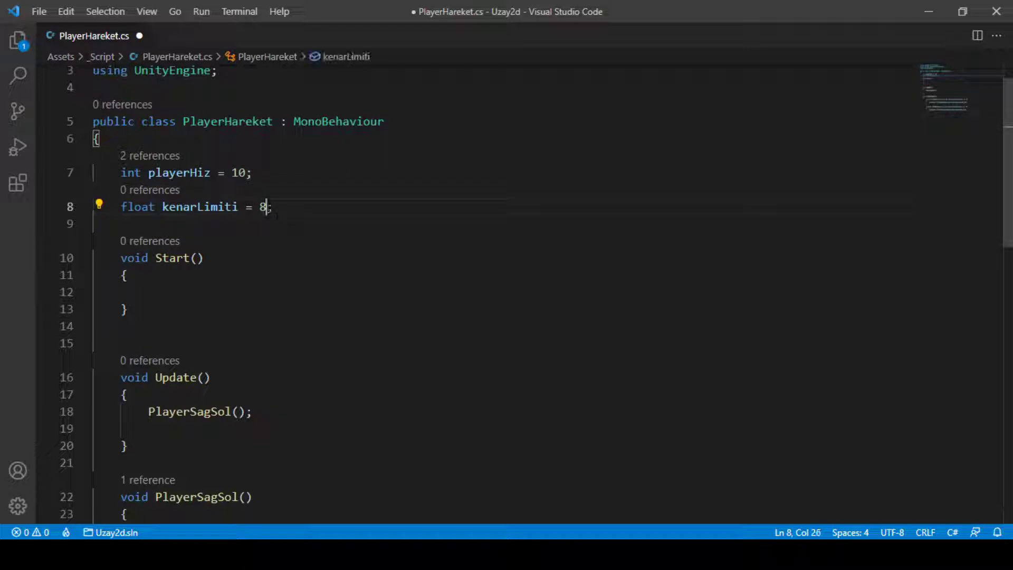
{"action": "key", "text": "Left"}
{"action": "type", "text": "f"}
Replace 8 and -8 in both movement checks with kenarLimiti and -kenarLimiti, and save
{"action": "scroll", "coordinate": [368, 221], "scroll_direction": "down", "scroll_amount": 2}
{"action": "scroll", "coordinate": [369, 220], "scroll_direction": "down", "scroll_amount": 3}
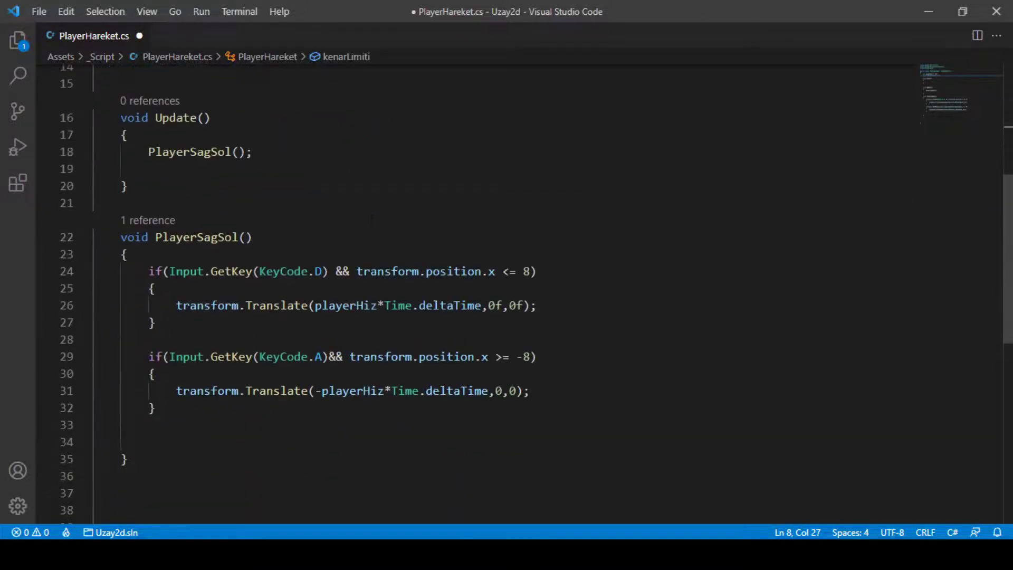
{"action": "double_click", "coordinate": [526, 271]}
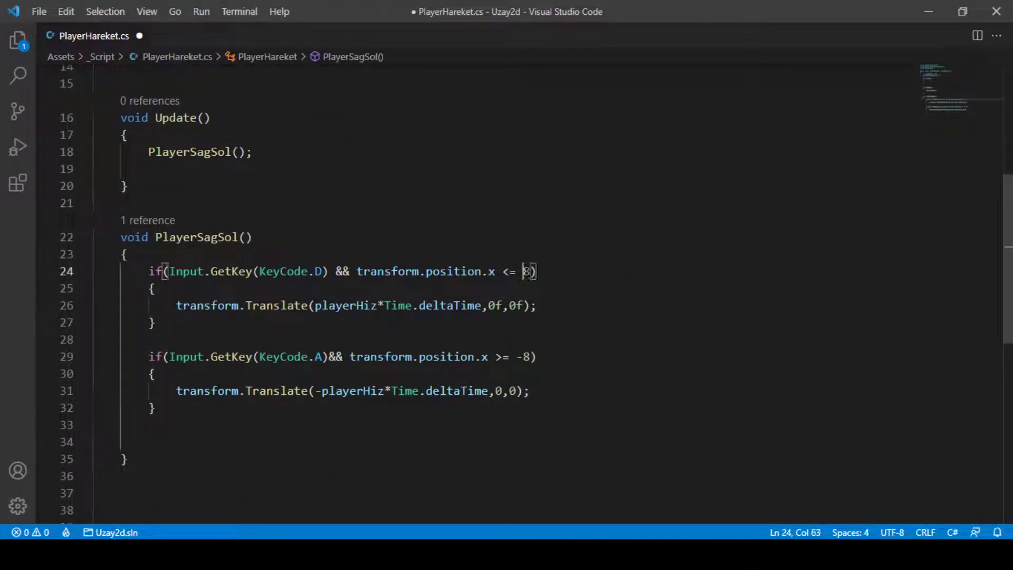
{"action": "type", "text": "ken"}
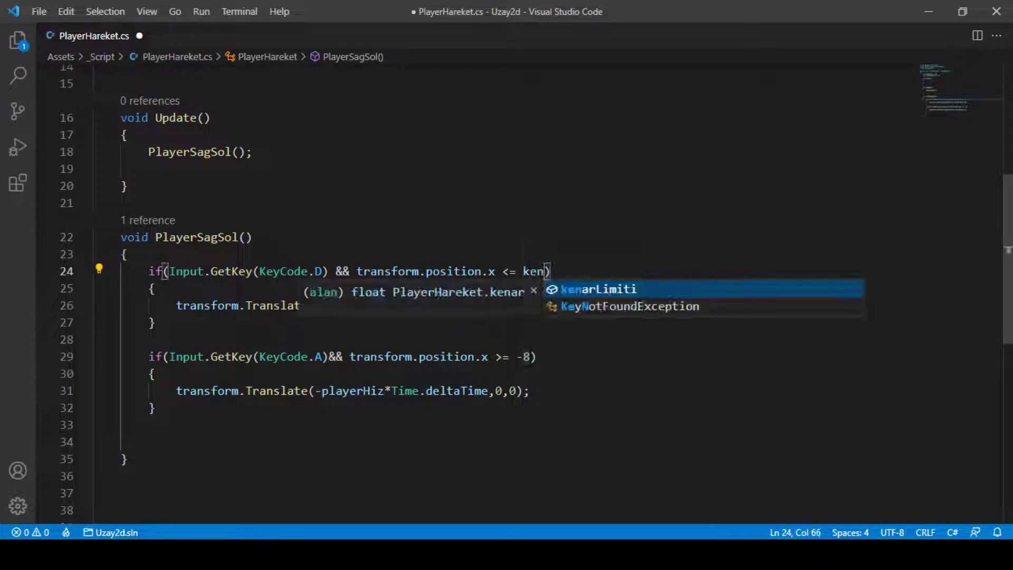
{"action": "key", "text": "Return"}
{"action": "double_click", "coordinate": [526, 357]}
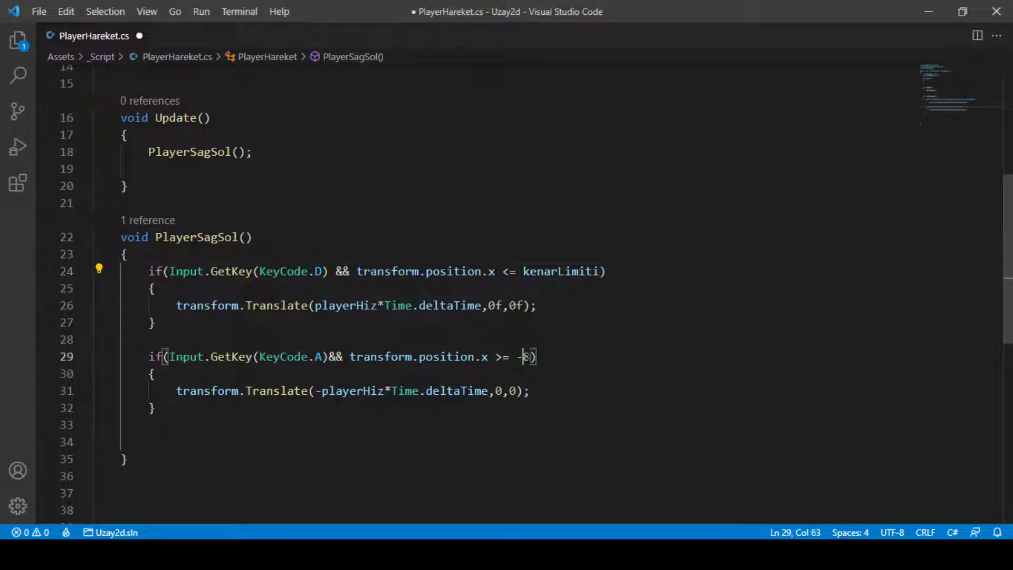
{"action": "type", "text": "ken"}
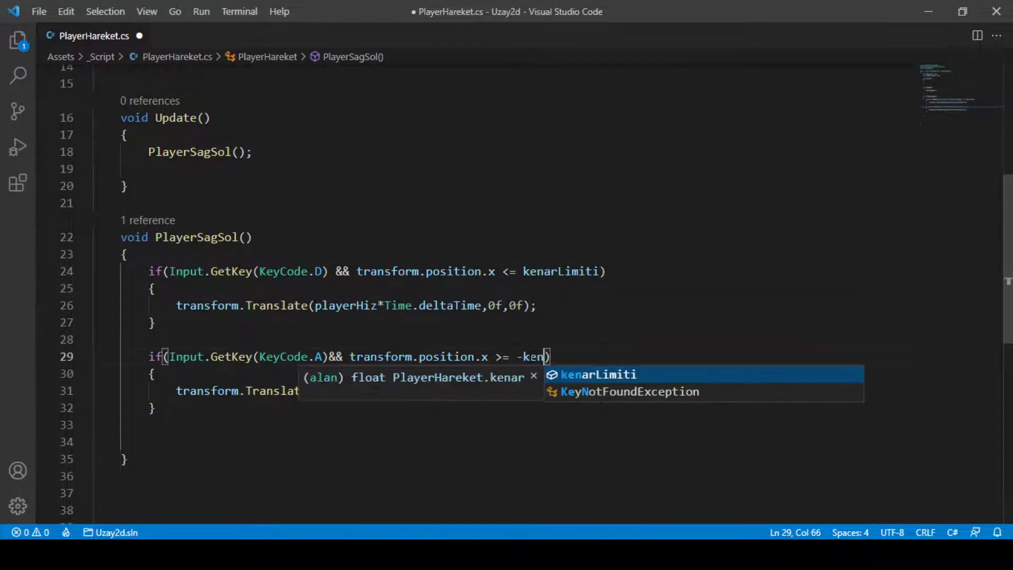
{"action": "key", "text": "Return"}
{"action": "key", "text": "ctrl+s"}
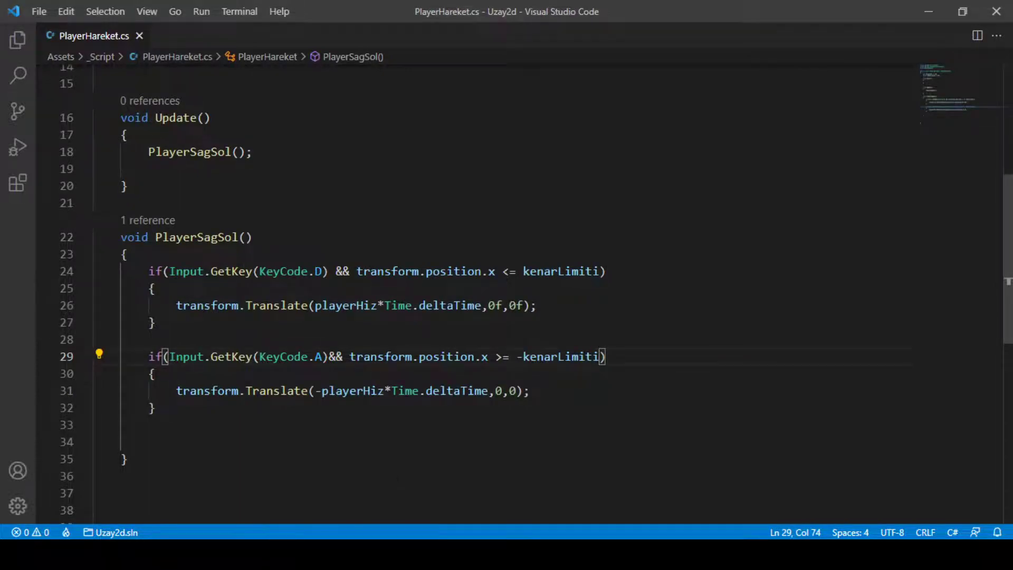
{"action": "key", "text": "alt+Tab"}
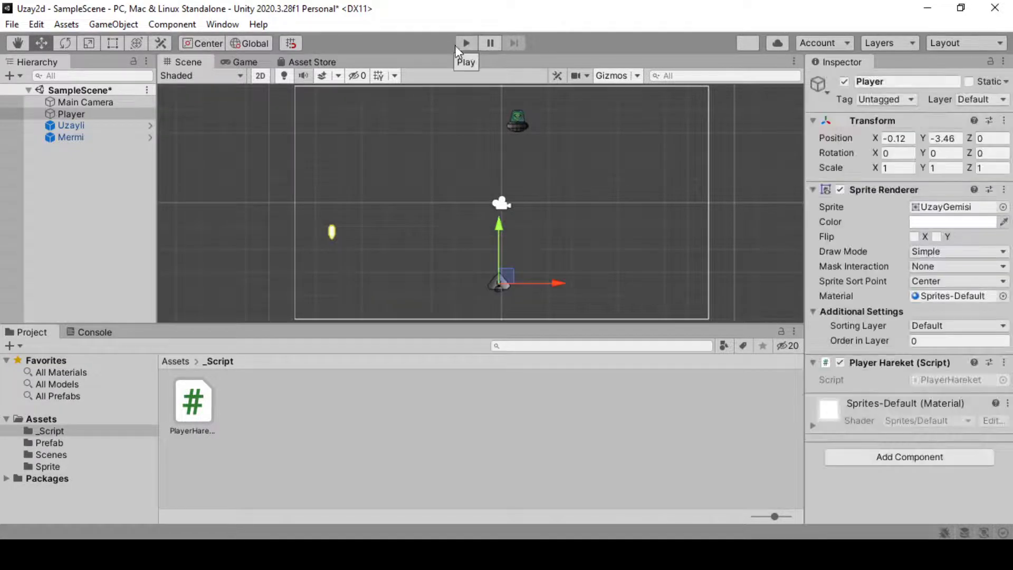
Play the scene, steer the ship right and left against the kenarLimiti edges, then stop
{"action": "left_click", "coordinate": [464, 44]}
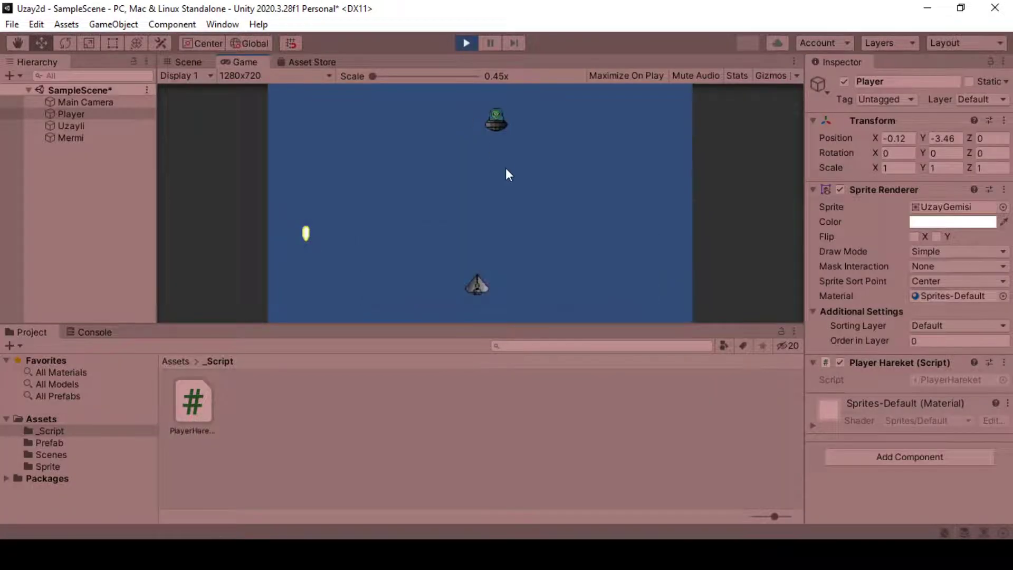
{"action": "key", "text": "Right"}
{"action": "key", "text": "Left"}
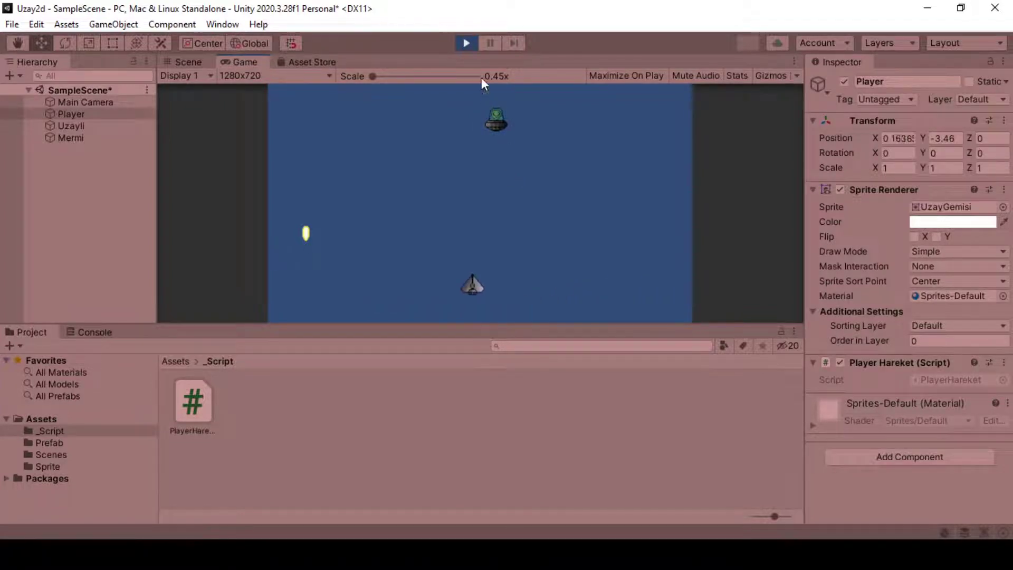
{"action": "key", "text": "ctrl+p"}
{"action": "key", "text": "alt+Tab"}
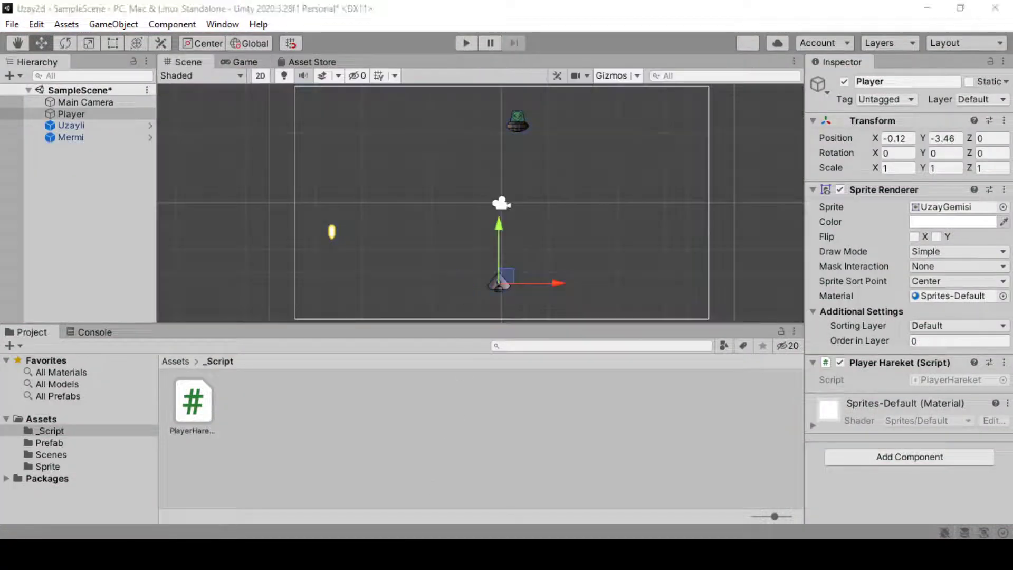
Insert several blank lines above the int playerHiz declaration at the top of PlayerHareket
{"action": "scroll", "coordinate": [577, 375], "scroll_direction": "up", "scroll_amount": 2}
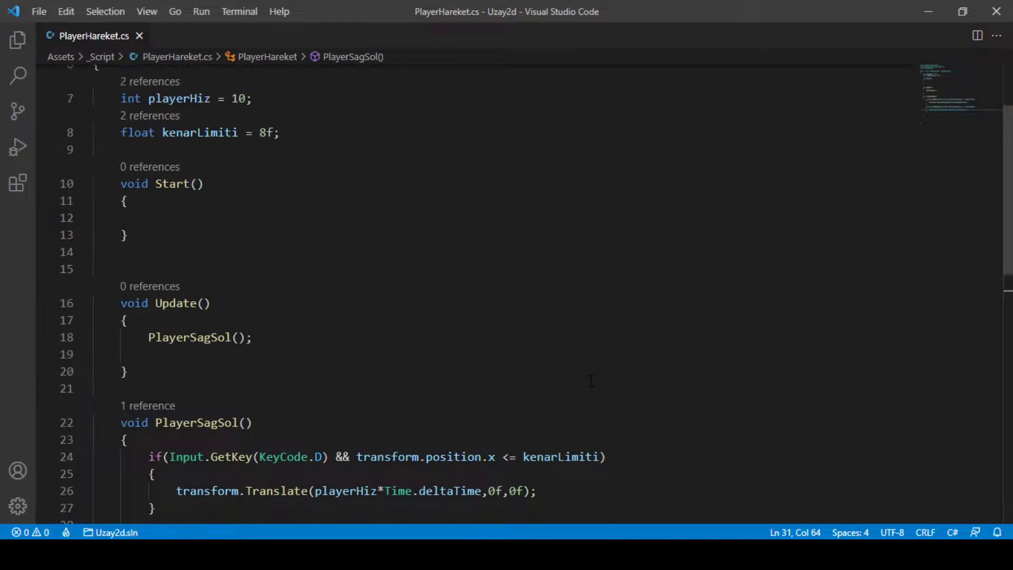
{"action": "scroll", "coordinate": [578, 375], "scroll_direction": "up", "scroll_amount": 3}
{"action": "left_click", "coordinate": [313, 213]}
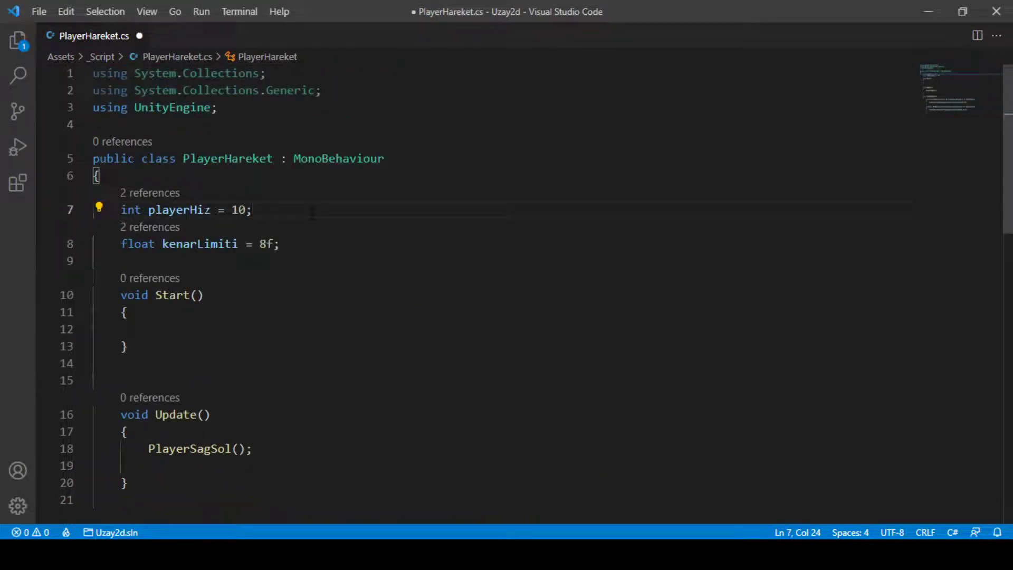
{"action": "left_click", "coordinate": [123, 211]}
{"action": "key", "text": "Return"}
{"action": "key", "text": "Return"}
{"action": "key", "text": "Return"}
{"action": "key", "text": "Return"}
{"action": "key", "text": "Up"}
{"action": "key", "text": "Up"}
{"action": "key", "text": "Up"}
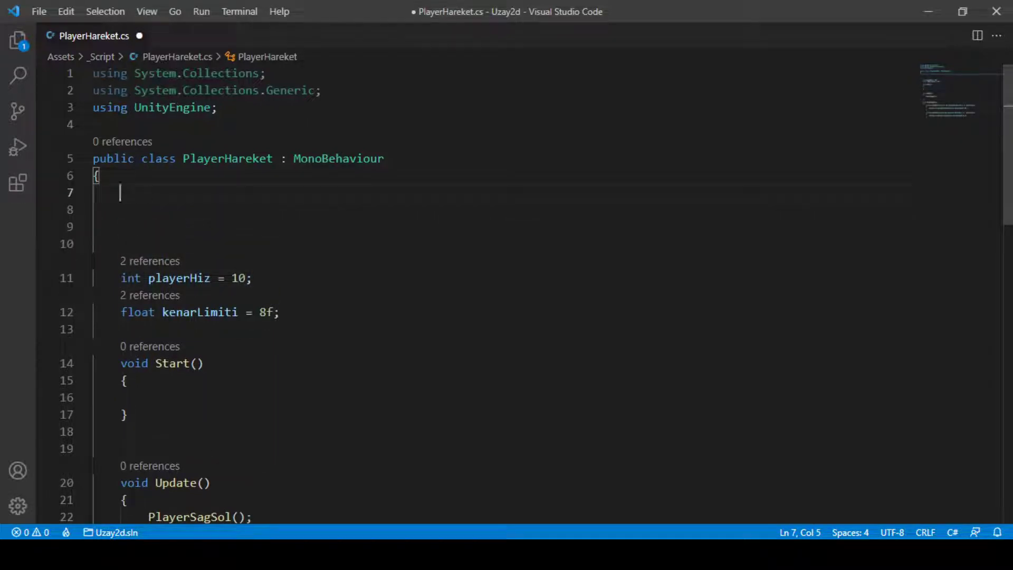
{"action": "key", "text": "alt+Tab"}
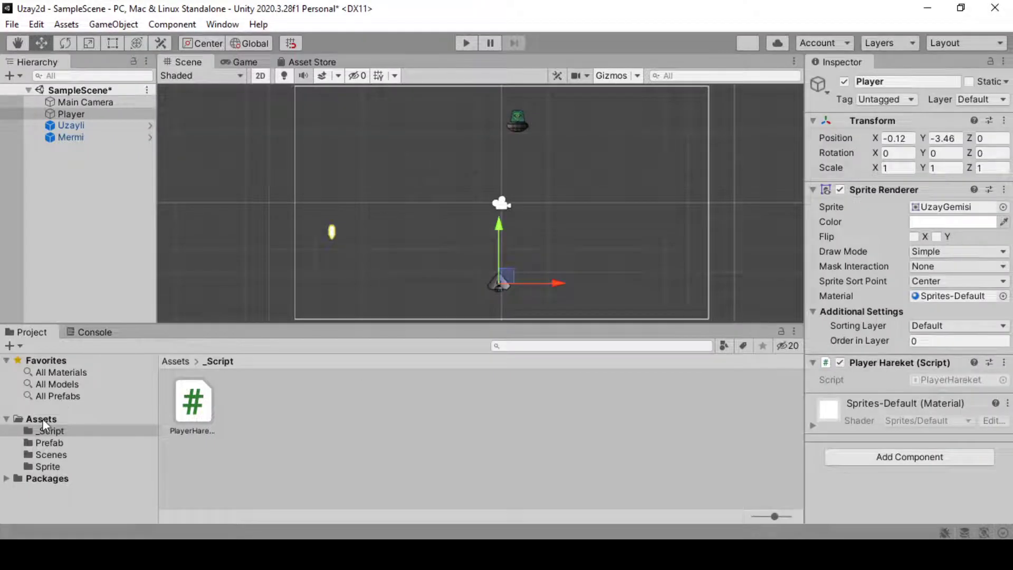
Open Assets > Prefab to view the Mermi and Uzayli prefabs
{"action": "left_click", "coordinate": [42, 419]}
{"action": "left_click", "coordinate": [63, 443]}
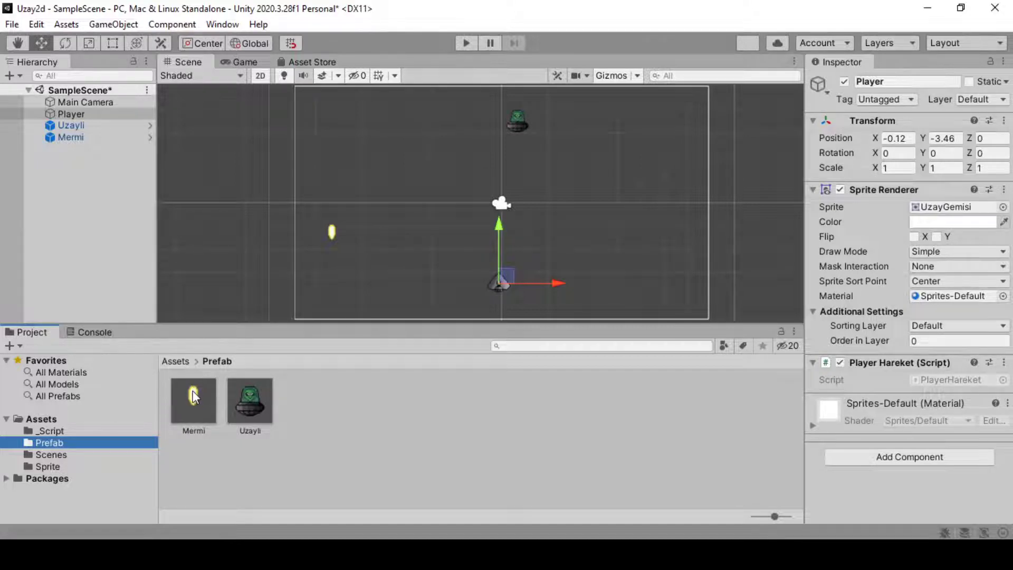
{"action": "left_click", "coordinate": [390, 552]}
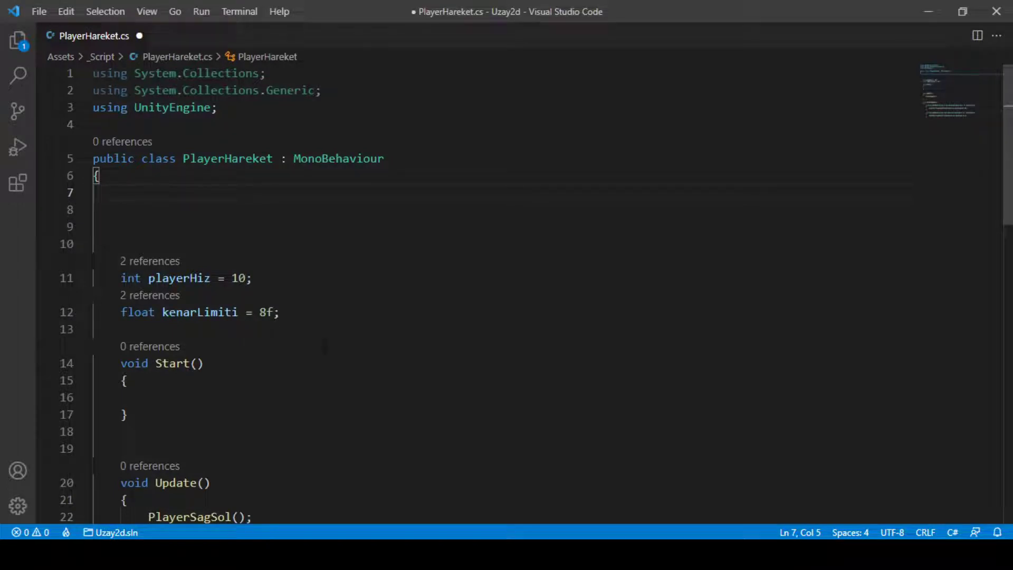
Declare 'public GameObject mermi;' on line 7 of PlayerHareket
{"action": "key", "text": "alt+Tab"}
{"action": "left_click", "coordinate": [207, 417]}
{"action": "type", "text": "public "}
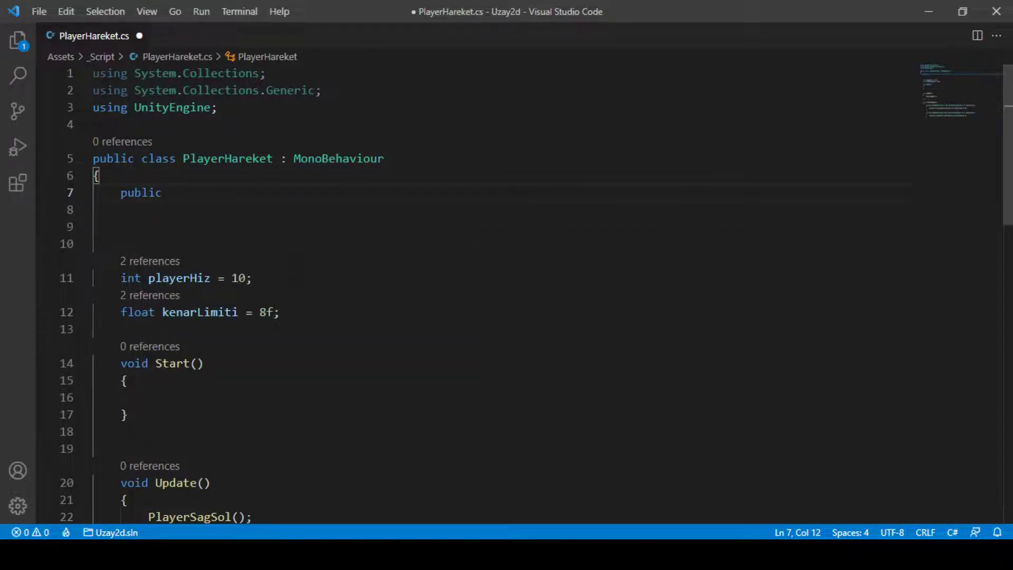
{"action": "type", "text": "Game"}
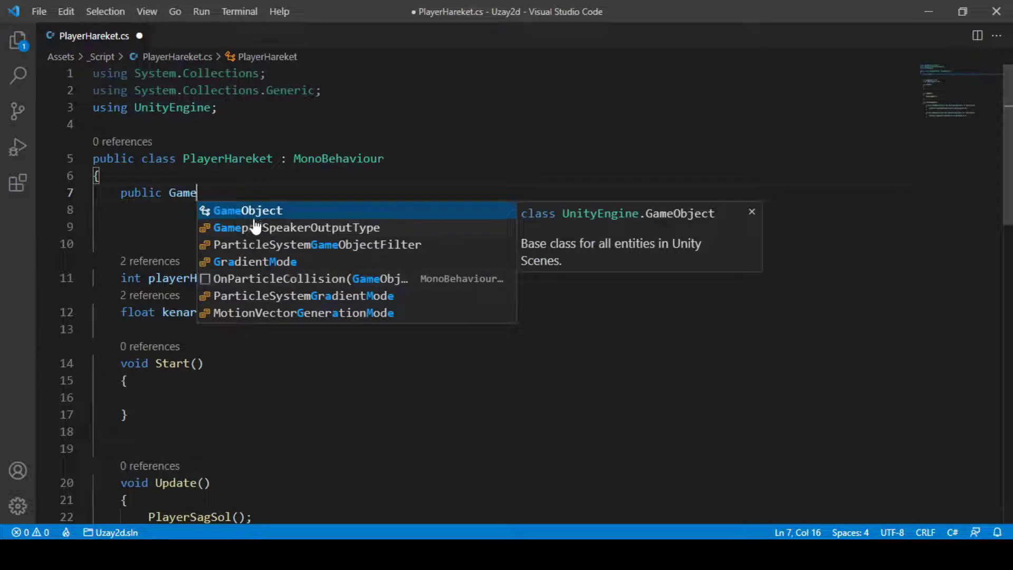
{"action": "key", "text": "Return"}
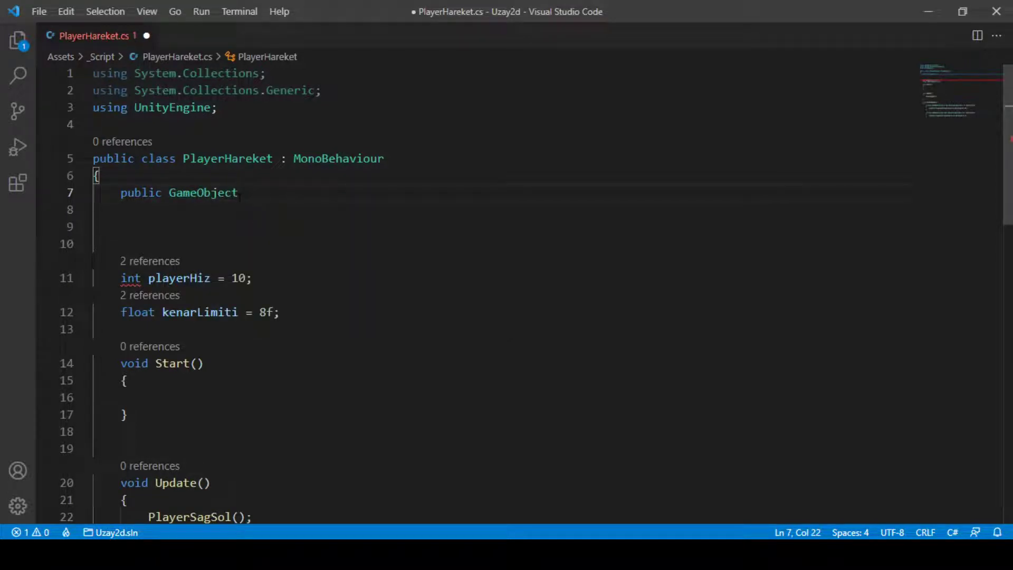
{"action": "left_click_drag", "start_coordinate": [169, 193], "coordinate": [247, 192]}
{"action": "type", "text": "mer"}
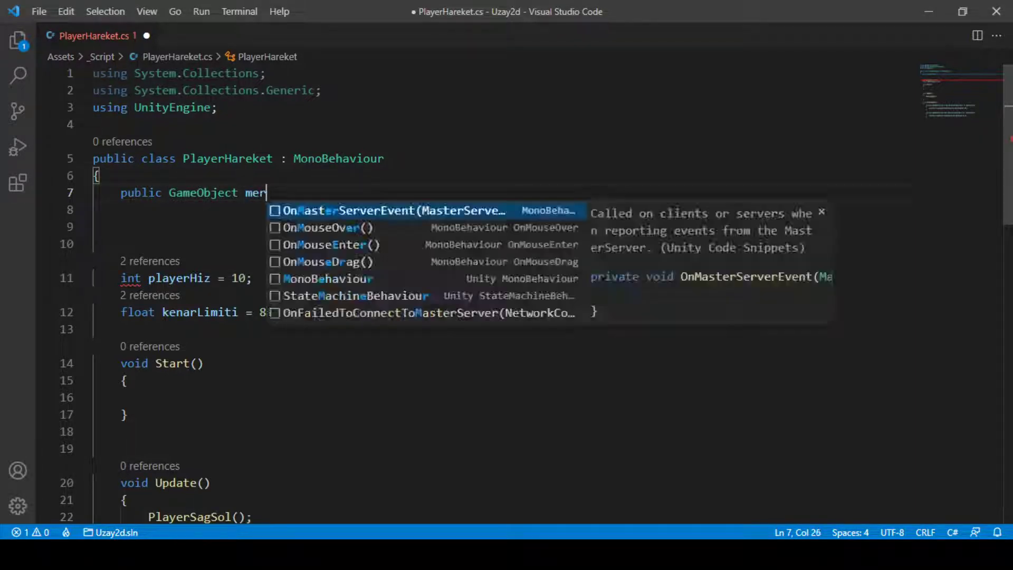
{"action": "type", "text": "mi;"}
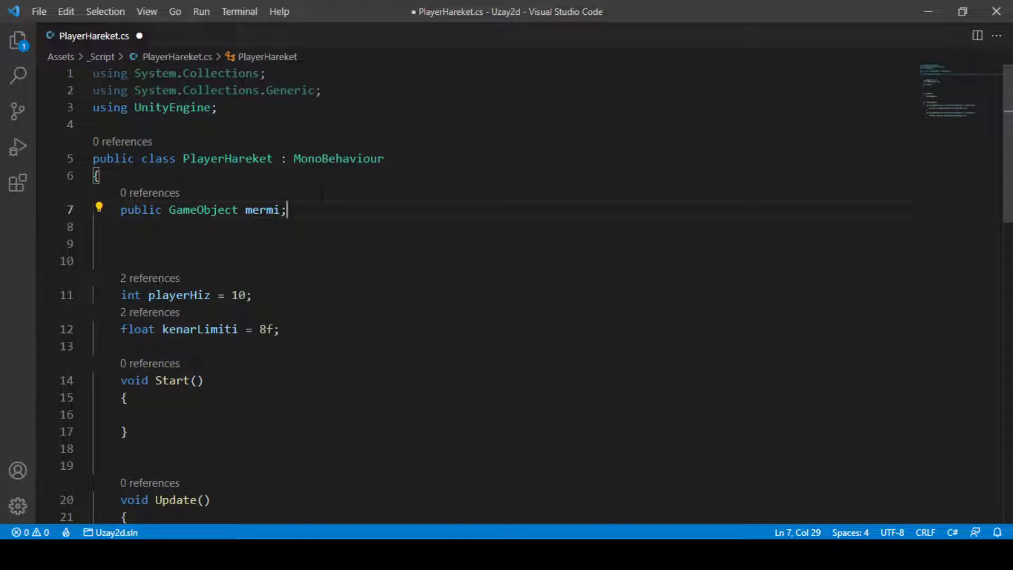
Save PlayerHareket.cs and return to Unity so it recompiles
{"action": "left_click_drag", "start_coordinate": [120, 210], "coordinate": [288, 210]}
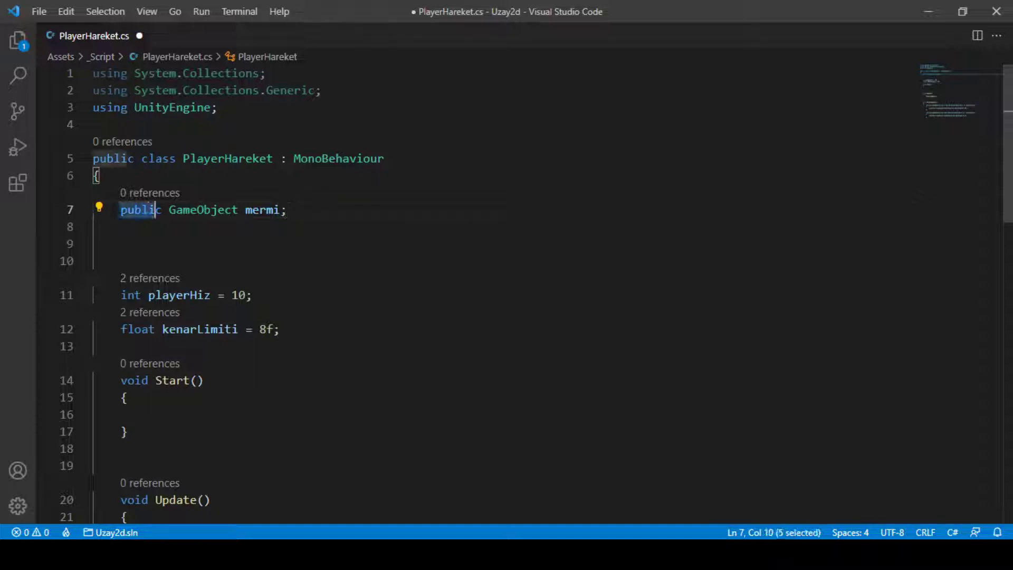
{"action": "left_click", "coordinate": [288, 210]}
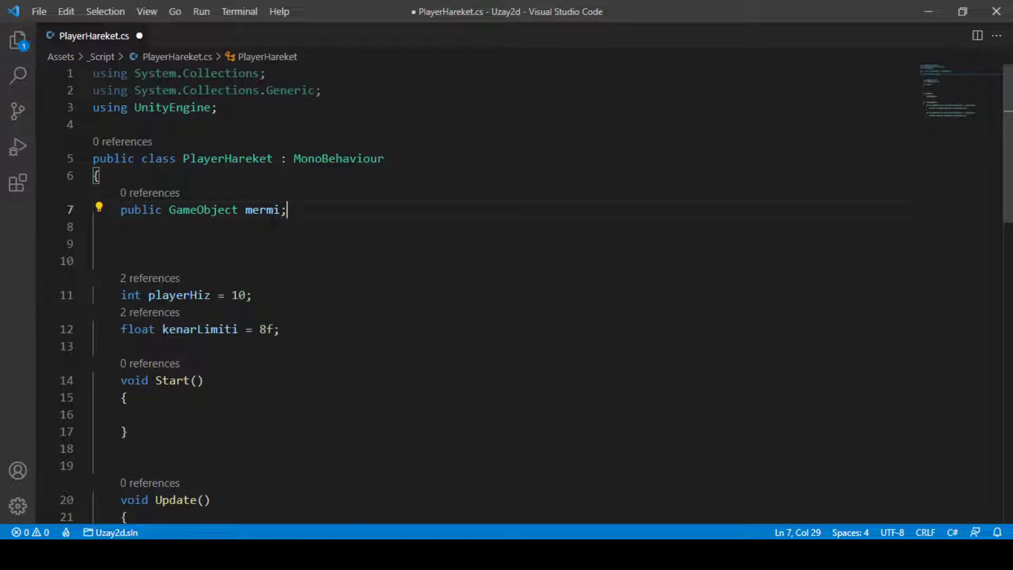
{"action": "key", "text": "ctrl+s"}
{"action": "key", "text": "alt+Tab"}
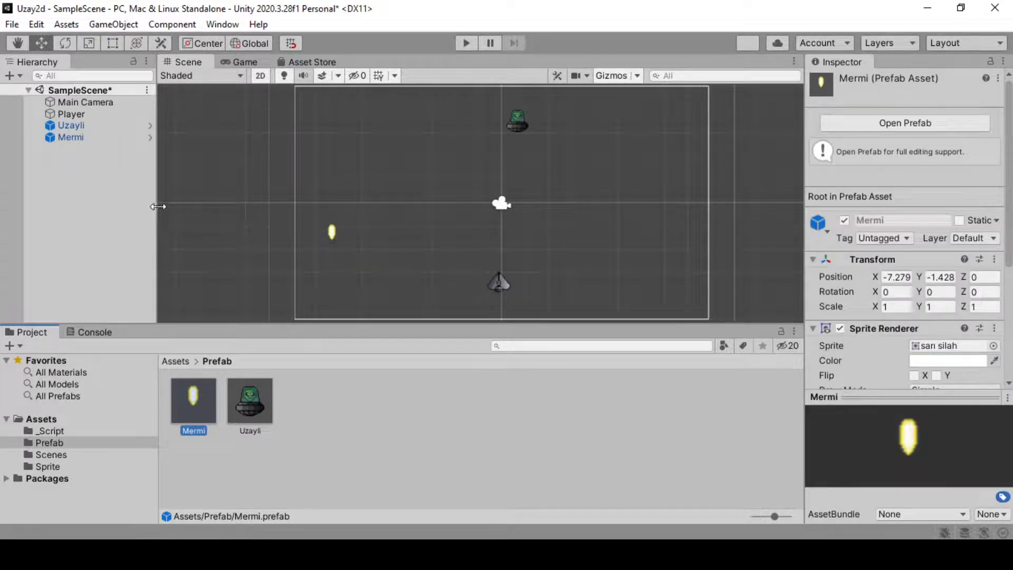
Drag the Mermi prefab into the Player's Mermi field in the Inspector
{"action": "key", "text": "alt+Tab"}
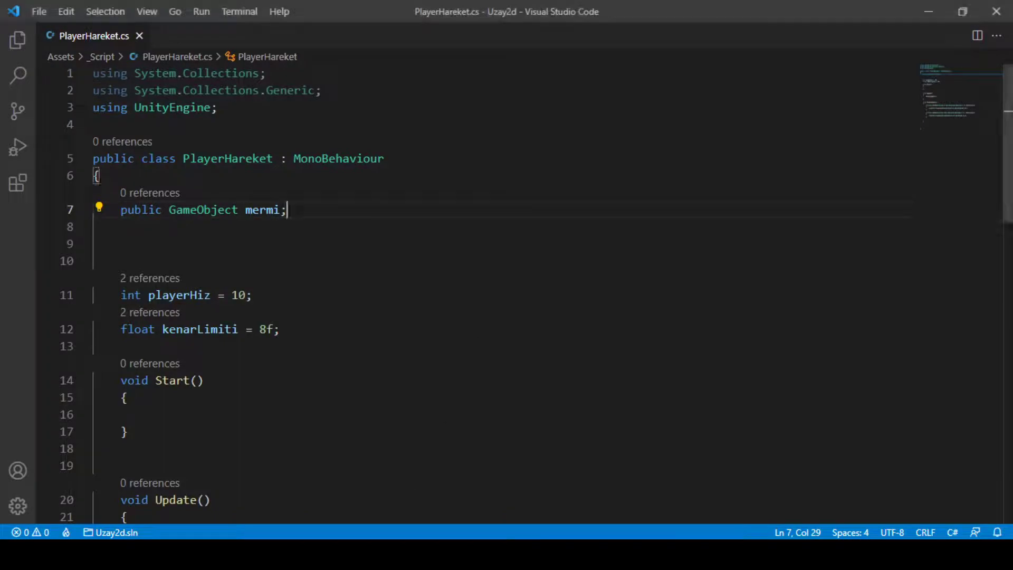
{"action": "key", "text": "alt+Tab"}
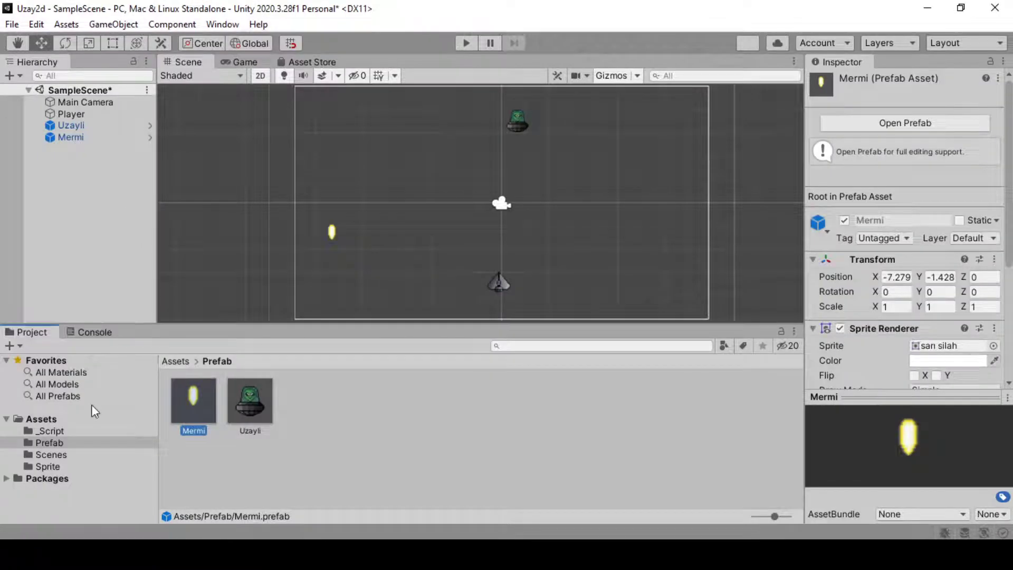
{"action": "left_click", "coordinate": [100, 118]}
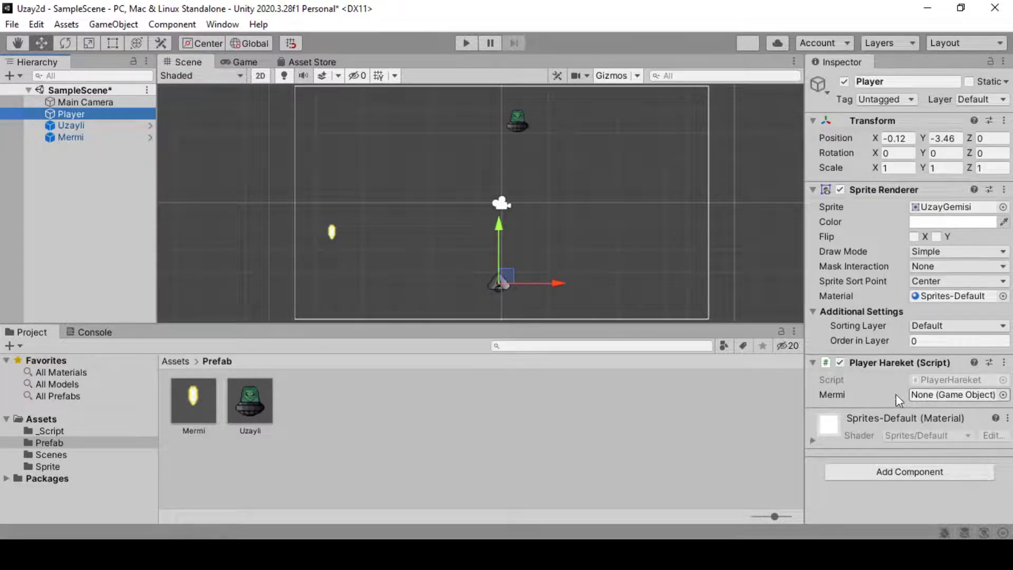
{"action": "mouse_move", "coordinate": [193, 401]}
{"action": "left_mouse_down"}
{"action": "mouse_move", "coordinate": [858, 429]}
{"action": "mouse_move", "coordinate": [920, 395]}
{"action": "left_mouse_up"}
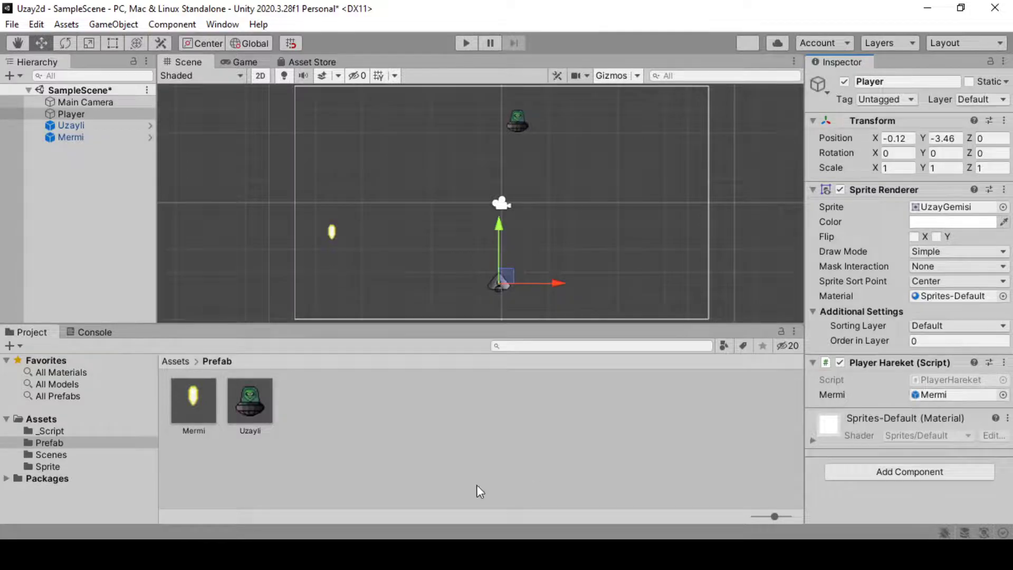
Compare the mermi field in the code with the Mermi object in the scene
{"action": "key", "text": "alt+Tab"}
{"action": "left_click_drag", "start_coordinate": [246, 211], "coordinate": [280, 211]}
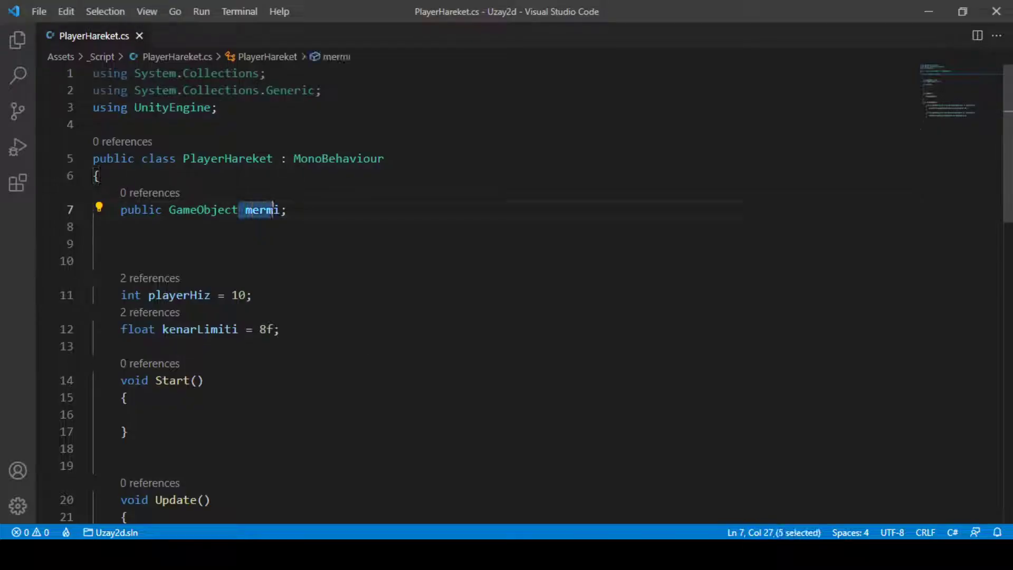
{"action": "left_click", "coordinate": [281, 211]}
{"action": "key", "text": "alt+Tab"}
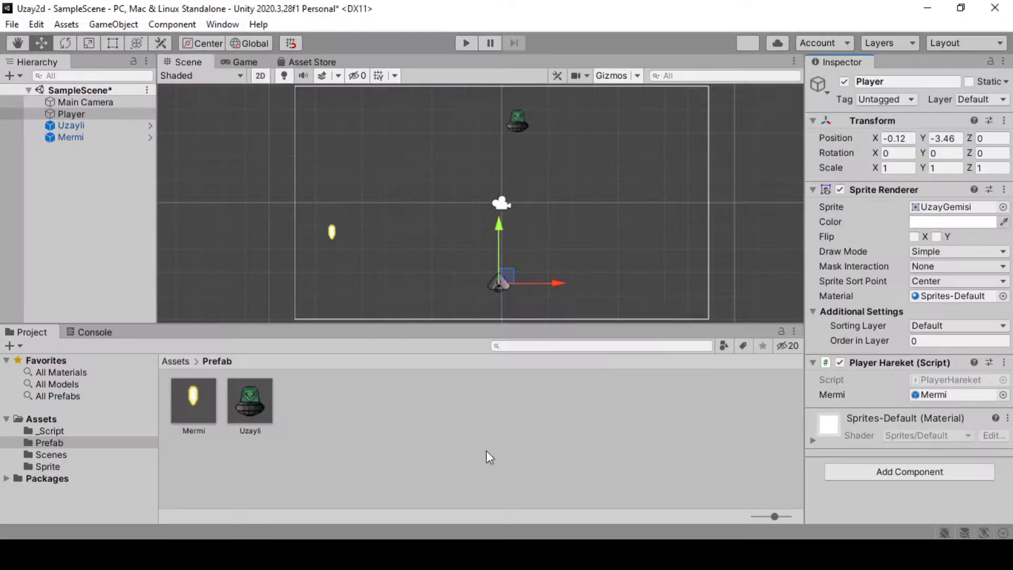
{"action": "left_click", "coordinate": [68, 137]}
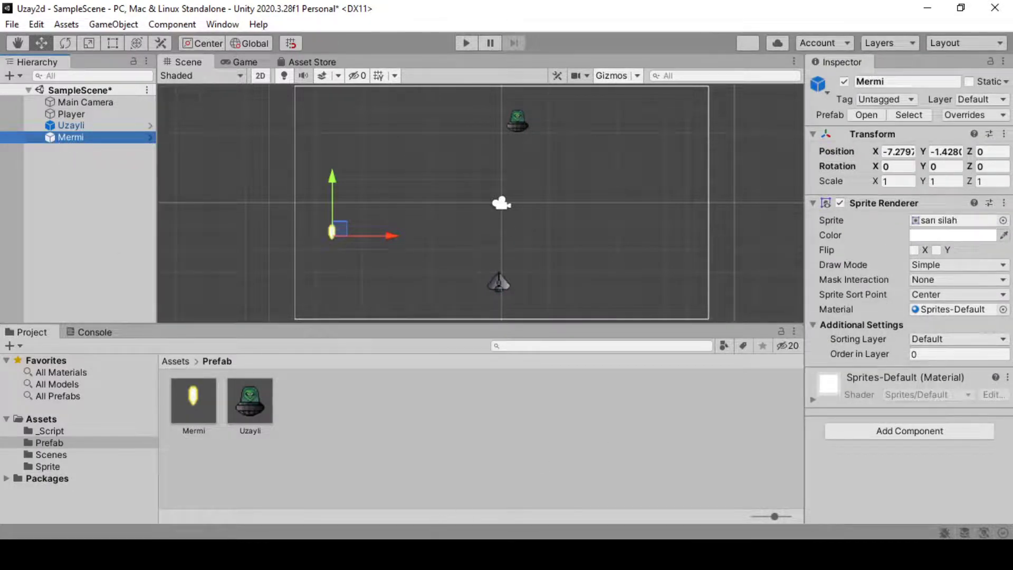
{"action": "key", "text": "alt+Tab"}
{"action": "left_click", "coordinate": [458, 214]}
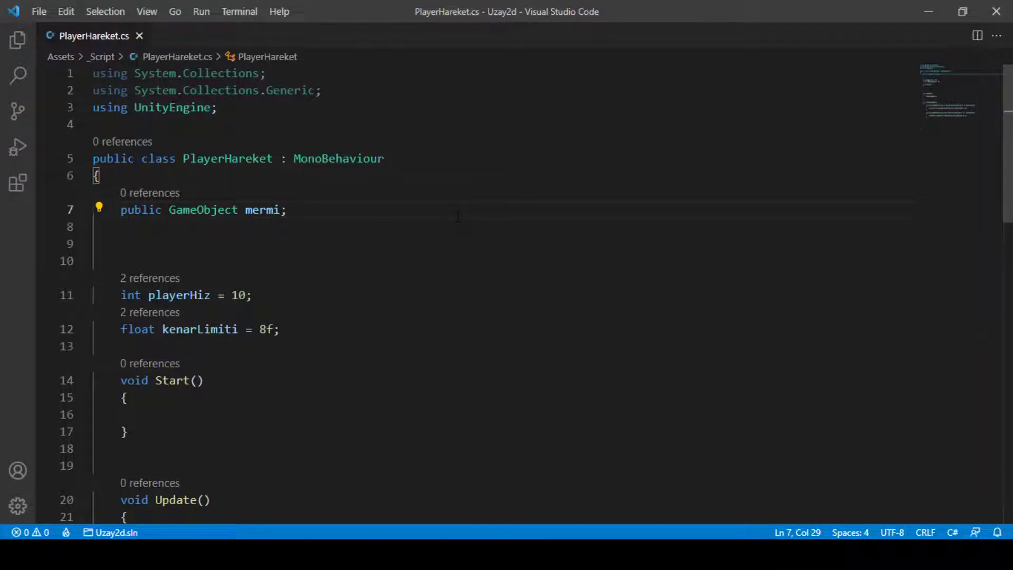
Type 'public bool atesleme = true;' below the mermi field
{"action": "key", "text": "Return"}
{"action": "key", "text": "Return"}
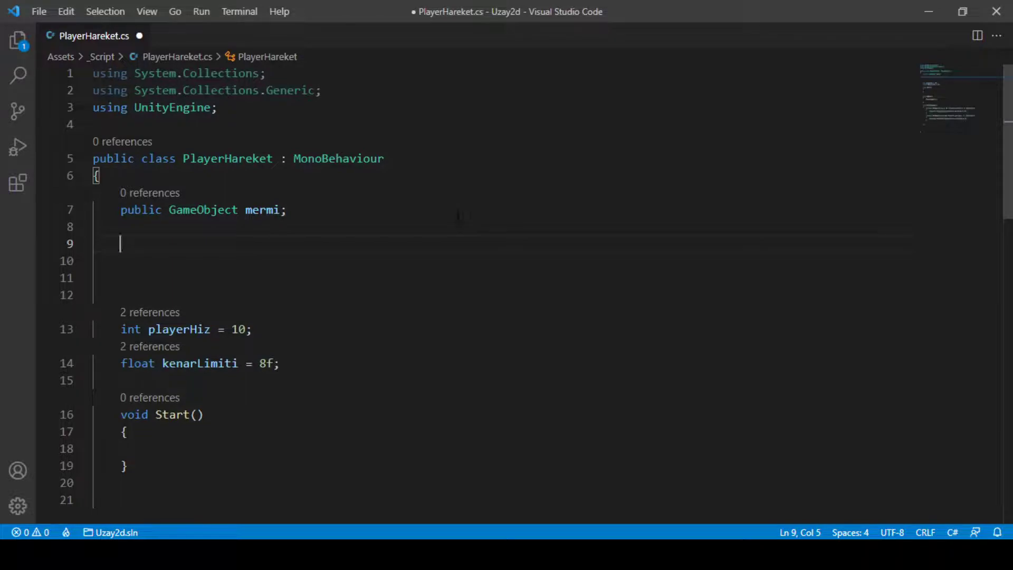
{"action": "type", "text": "public bo"}
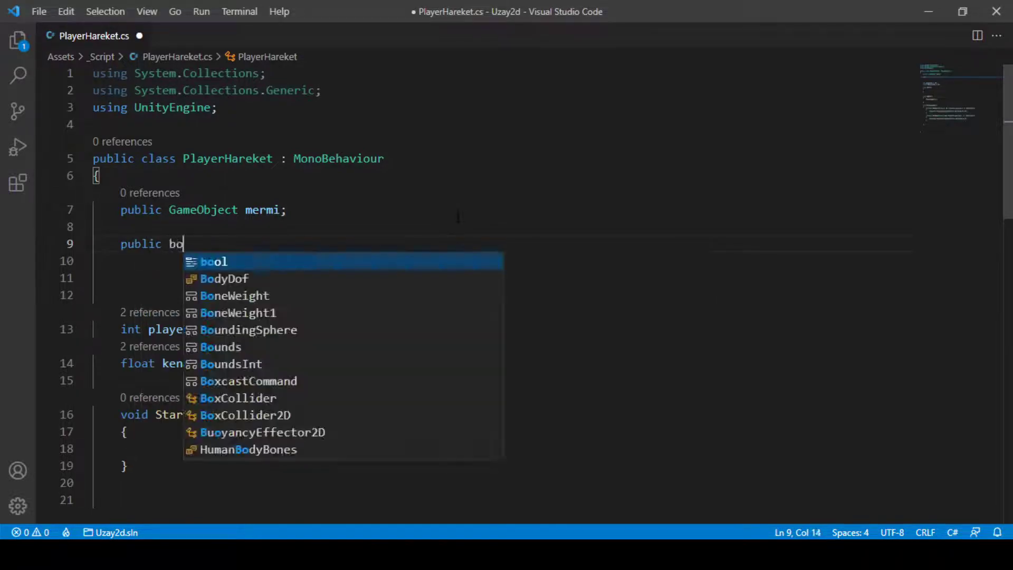
{"action": "type", "text": "ol a"}
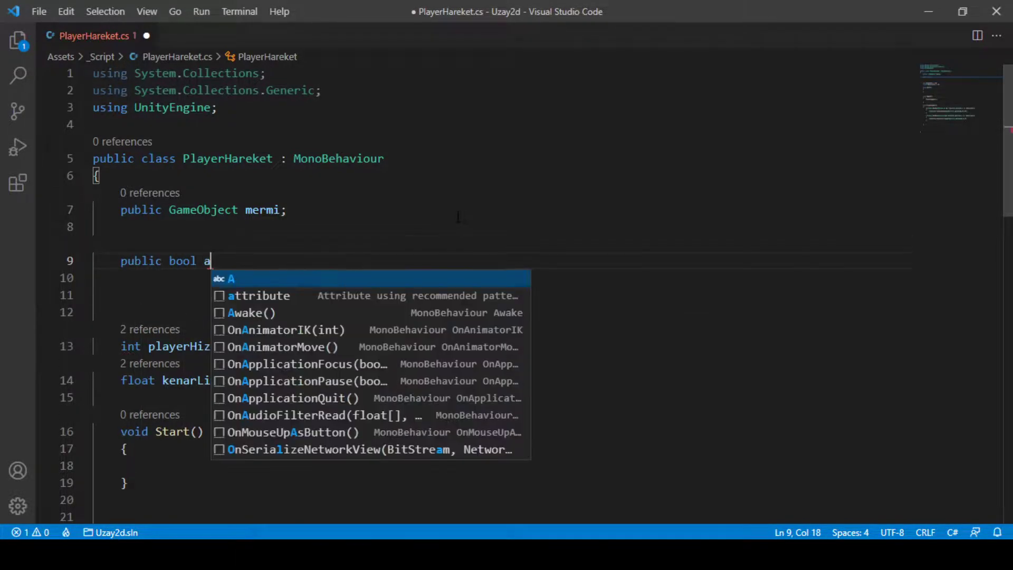
{"action": "type", "text": "tesleme"}
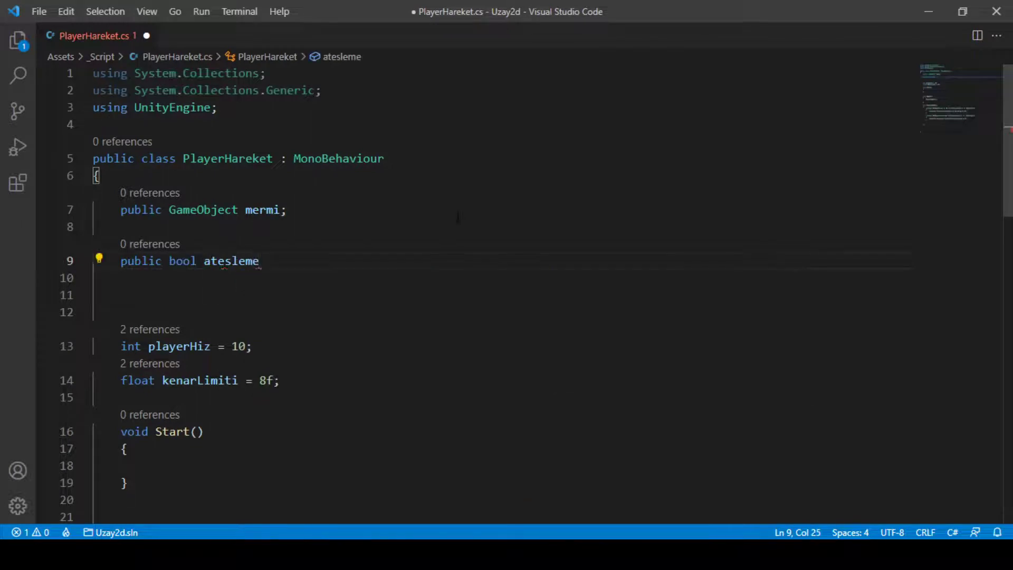
{"action": "type", "text": " = true"}
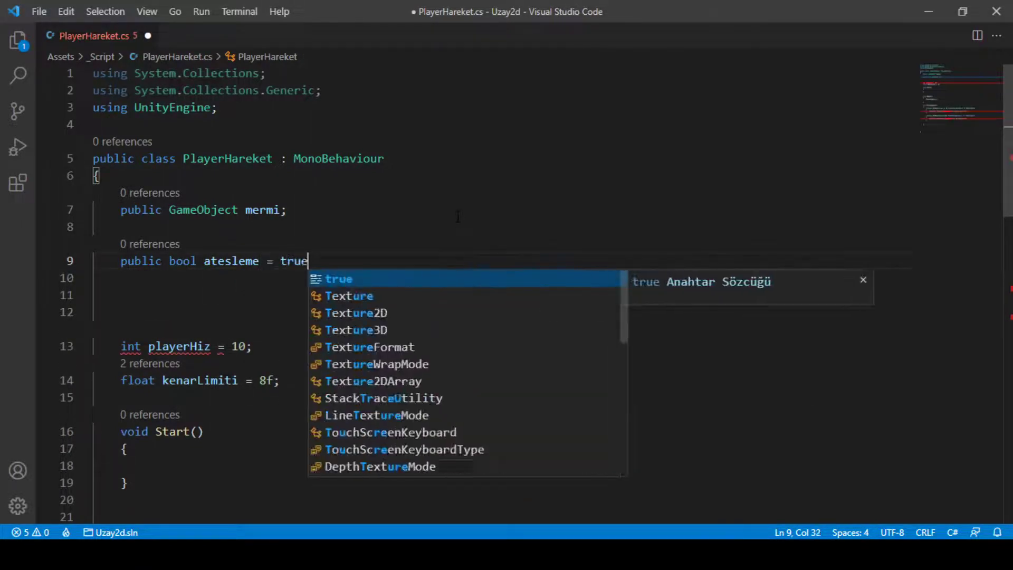
{"action": "type", "text": ";"}
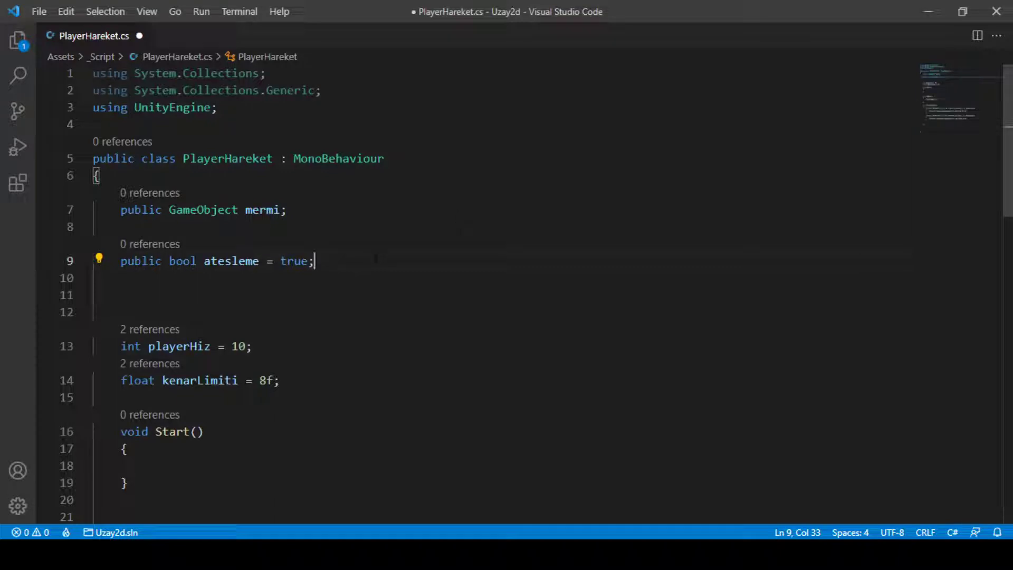
{"action": "left_click_drag", "start_coordinate": [120, 261], "coordinate": [315, 260]}
Insert blank lines between the mermi field and the atesleme declaration
{"action": "left_click", "coordinate": [327, 261]}
{"action": "left_click", "coordinate": [314, 212]}
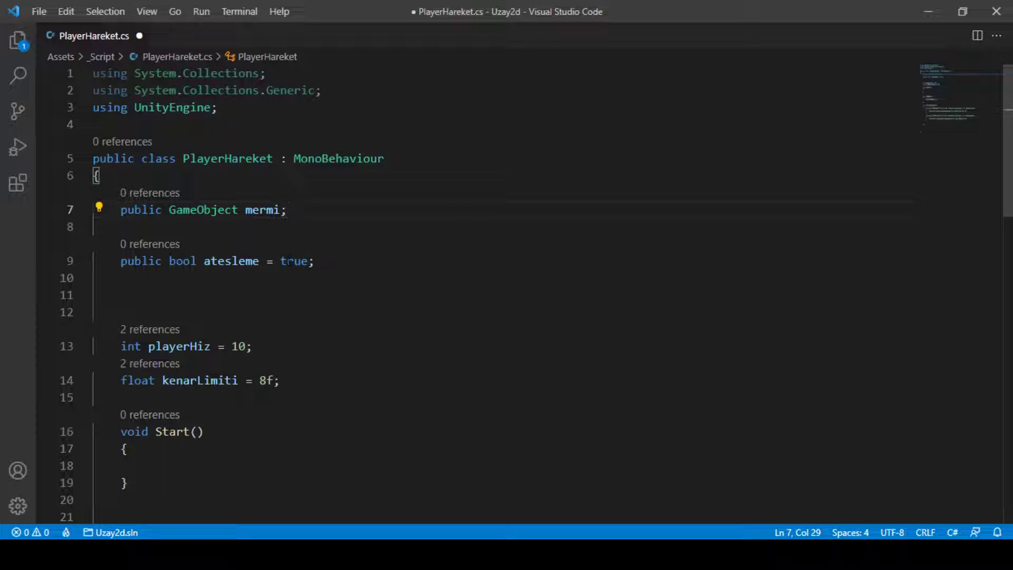
{"action": "key", "text": "Return"}
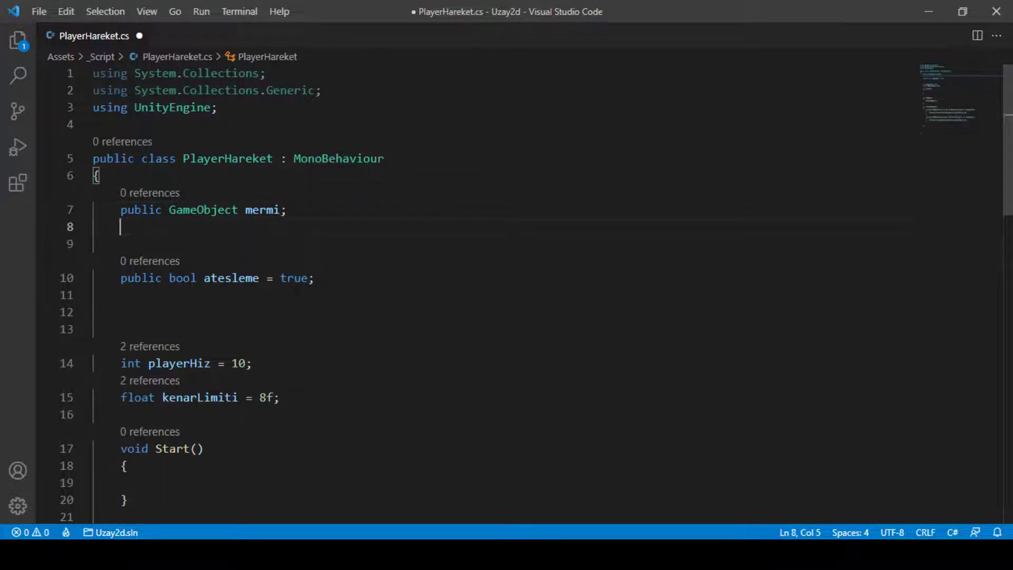
{"action": "key", "text": "Return"}
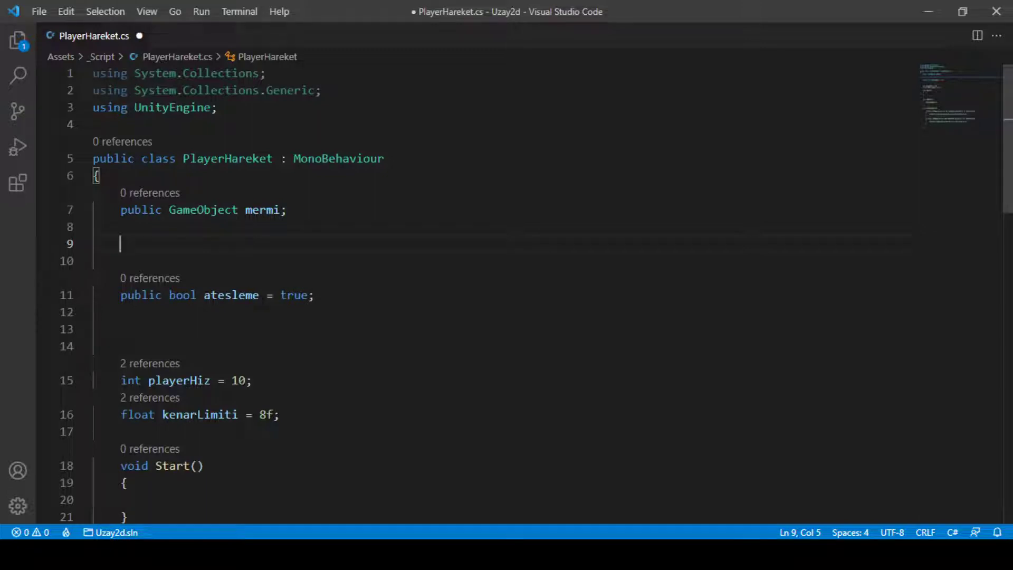
{"action": "key", "text": "Down"}
{"action": "key", "text": "Down"}
{"action": "key", "text": "shift+End"}
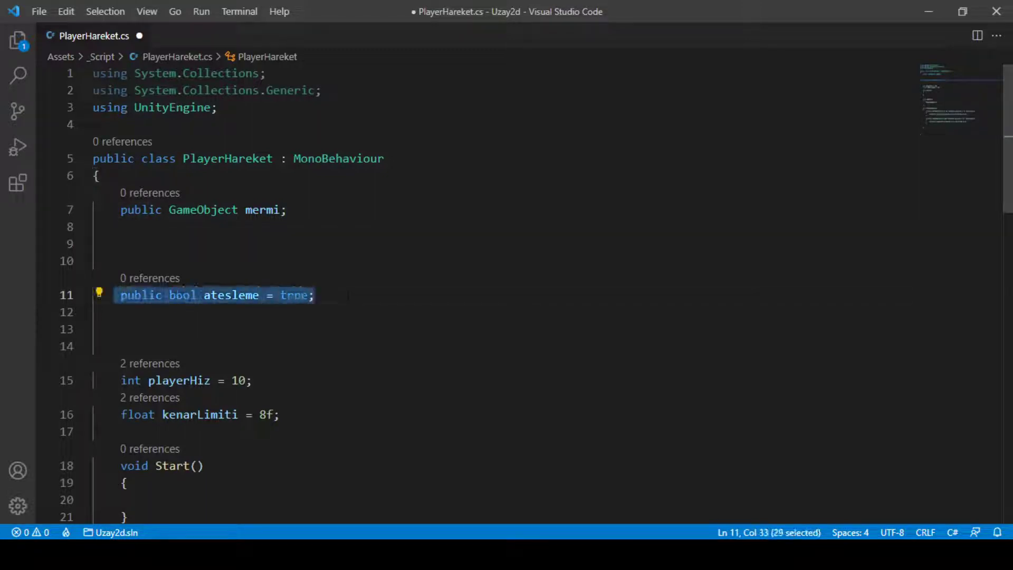
{"action": "key", "text": "End"}
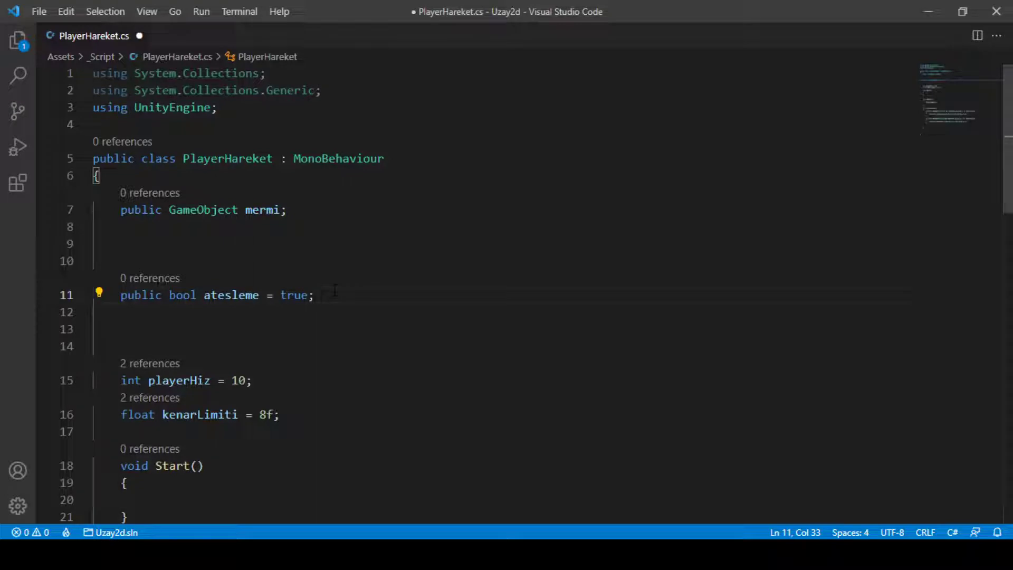
{"action": "key", "text": "Up"}
{"action": "key", "text": "Up"}
{"action": "key", "text": "Up"}
{"action": "key", "text": "Up"}
{"action": "key", "text": "Return"}
{"action": "key", "text": "Return"}
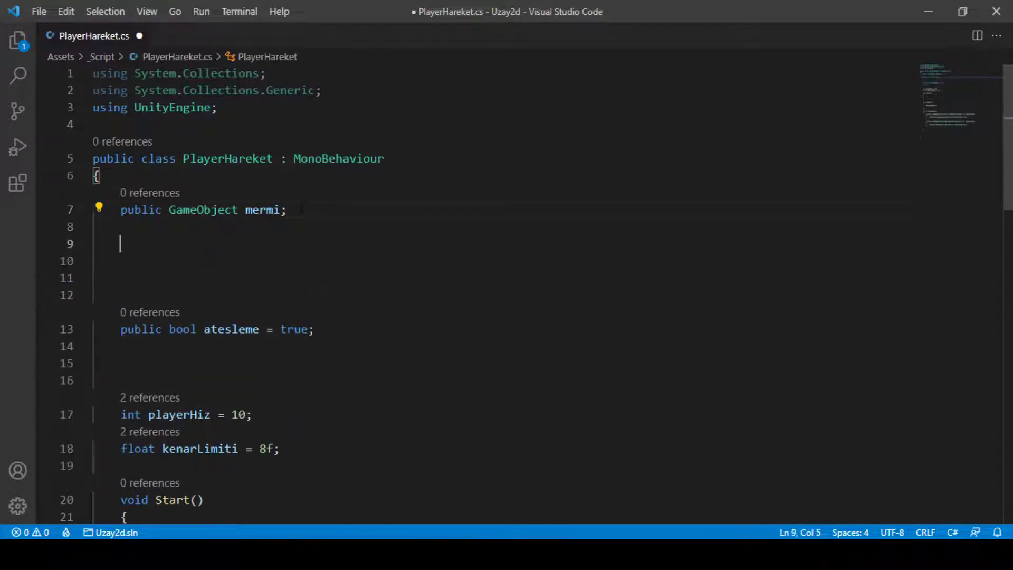
Add 'public float mermiYenilemeHizi = 1f;' on line 9, between mermi and atesleme
{"action": "type", "text": "publ"}
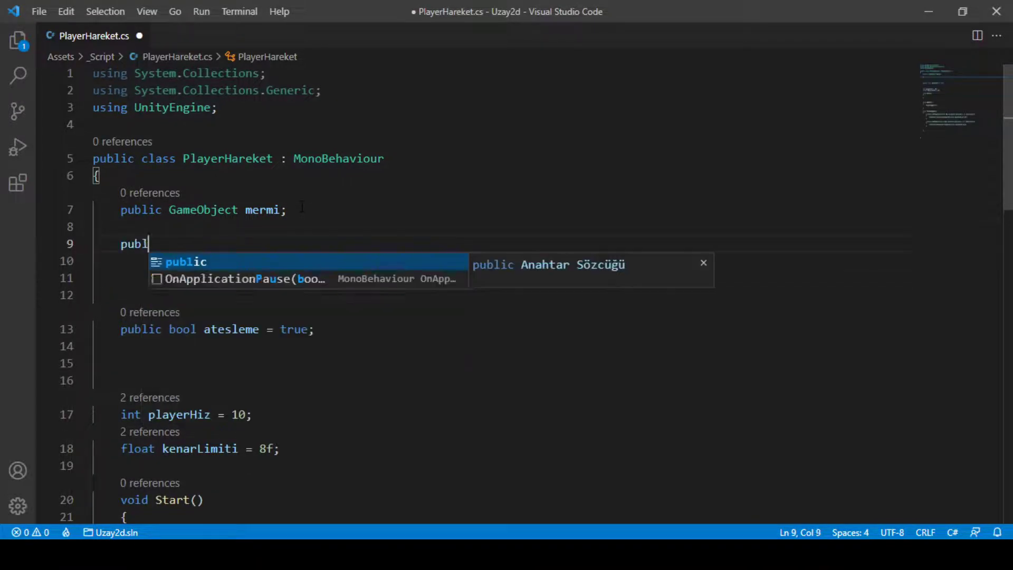
{"action": "type", "text": "ic "}
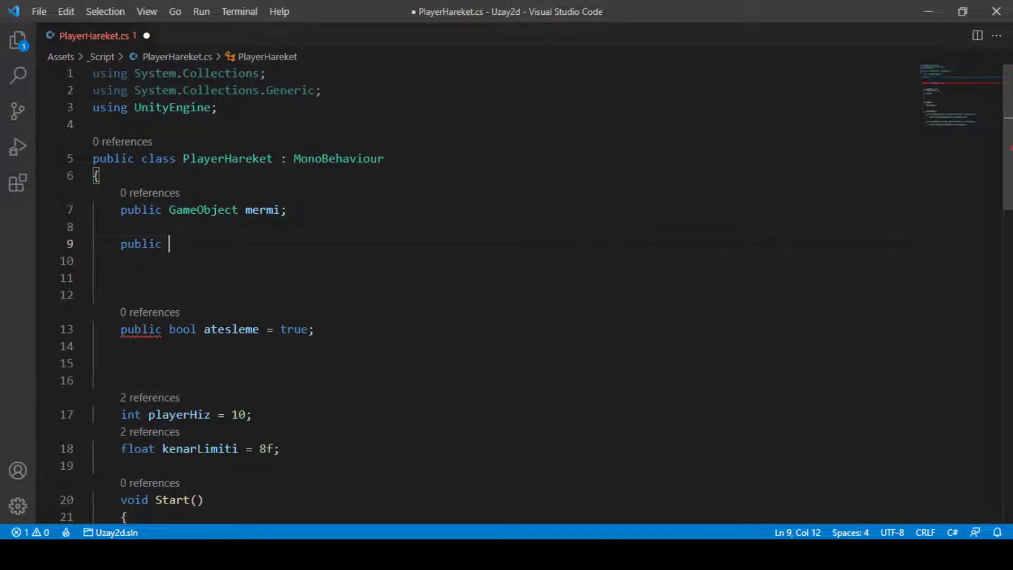
{"action": "type", "text": "f"}
{"action": "type", "text": "loat "}
{"action": "type", "text": "mermiYeni"}
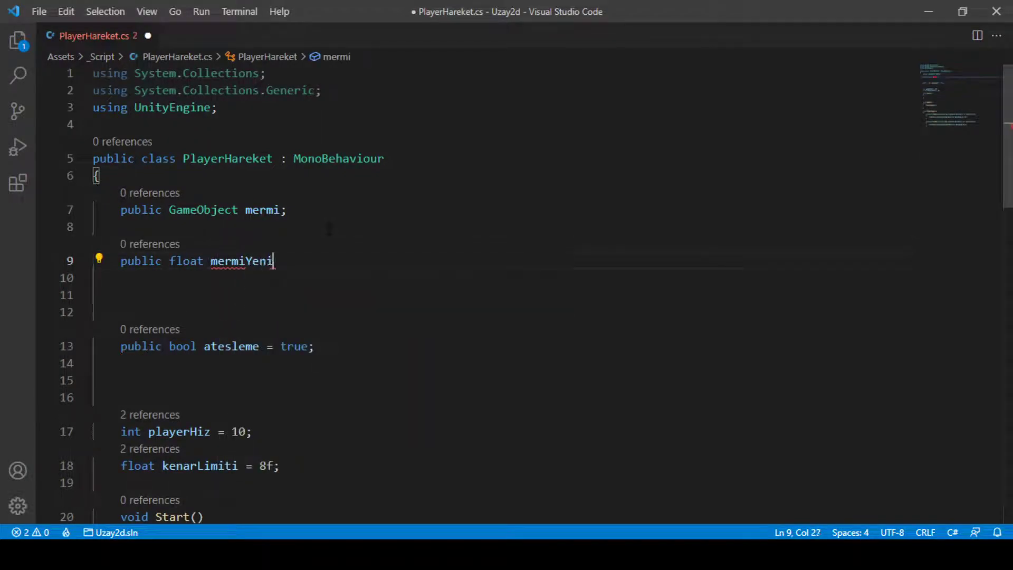
{"action": "type", "text": "leme"}
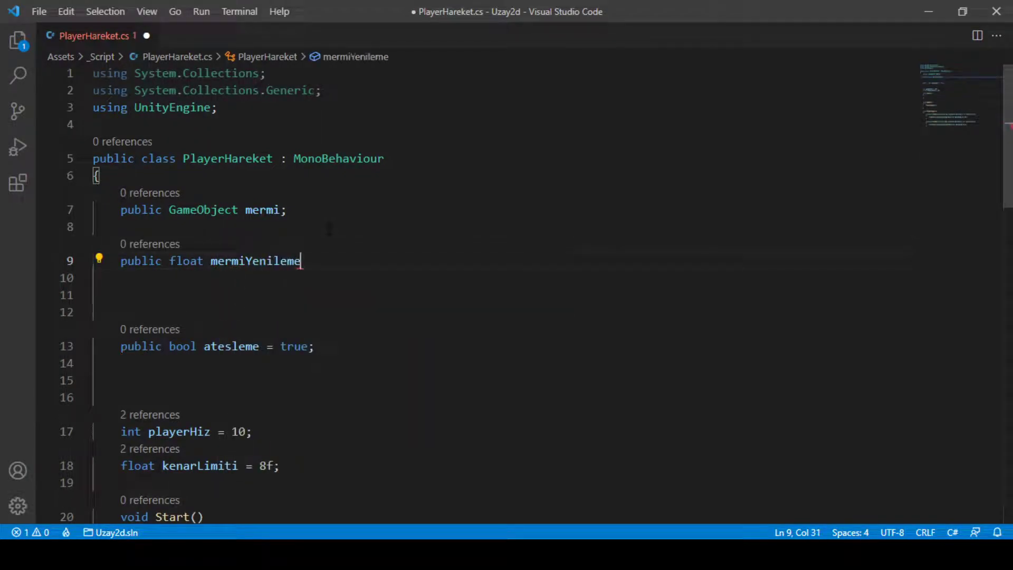
{"action": "type", "text": "Hizi"}
{"action": "type", "text": " = "}
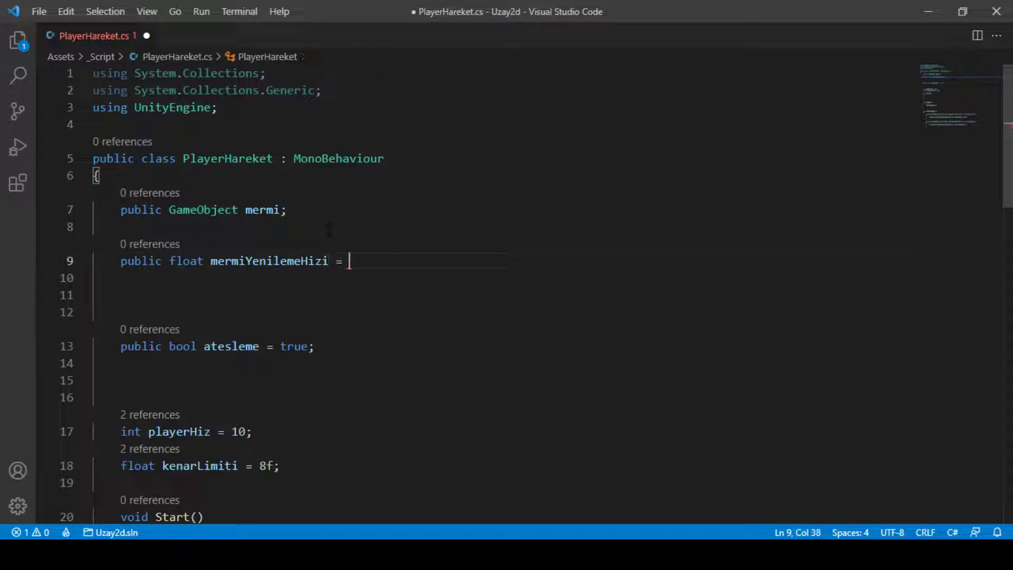
{"action": "type", "text": "1f"}
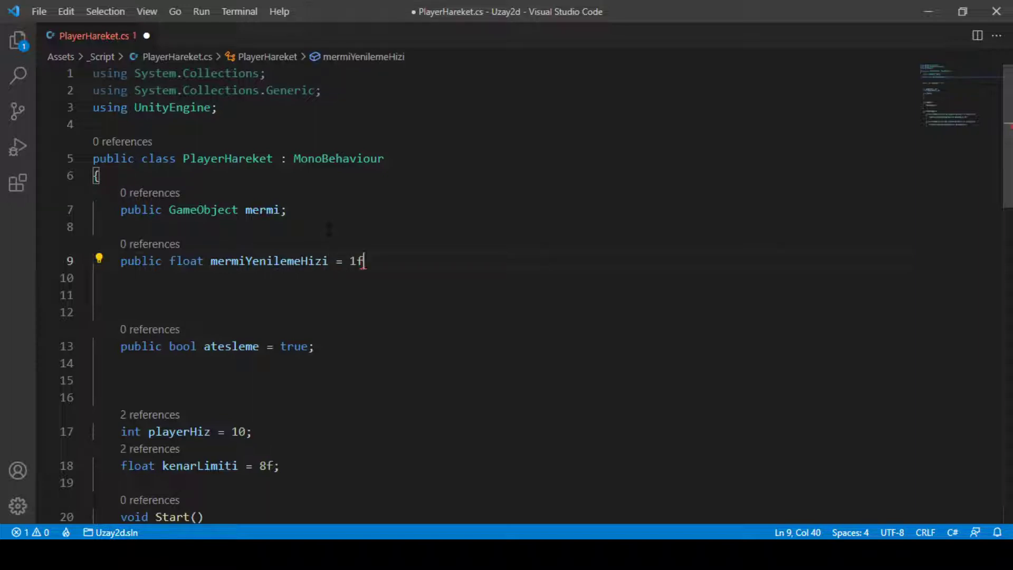
{"action": "type", "text": ";"}
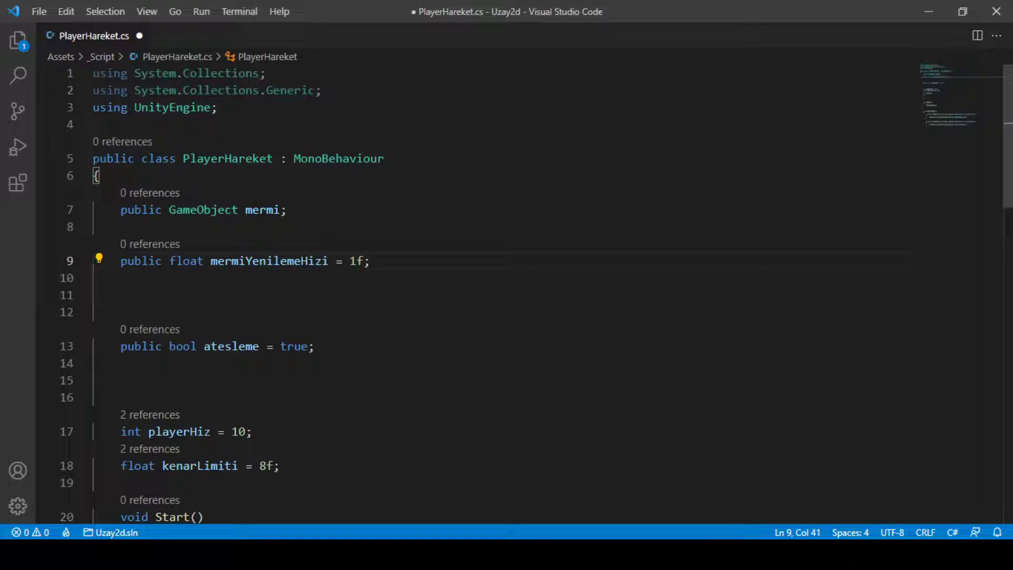
{"action": "scroll", "coordinate": [338, 253], "scroll_direction": "down", "scroll_amount": 2}
{"action": "scroll", "coordinate": [339, 253], "scroll_direction": "down", "scroll_amount": 2}
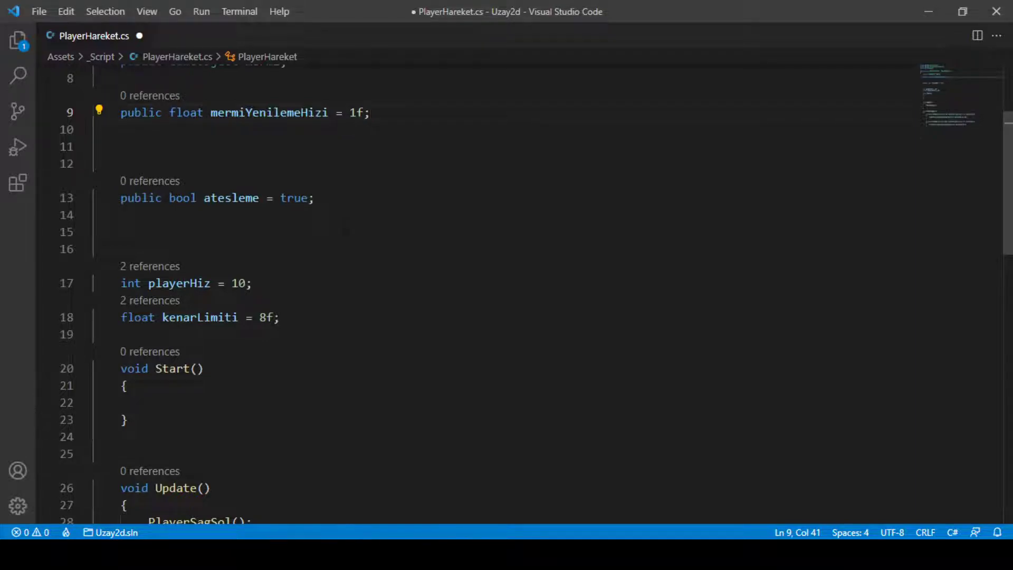
Below PlayerSagSol's closing brace, start a 'void MermiCikart()' method declaration
{"action": "scroll", "coordinate": [272, 297], "scroll_direction": "down", "scroll_amount": 3}
{"action": "scroll", "coordinate": [271, 297], "scroll_direction": "down", "scroll_amount": 1}
{"action": "scroll", "coordinate": [271, 297], "scroll_direction": "down", "scroll_amount": 3}
{"action": "scroll", "coordinate": [271, 297], "scroll_direction": "down", "scroll_amount": 3}
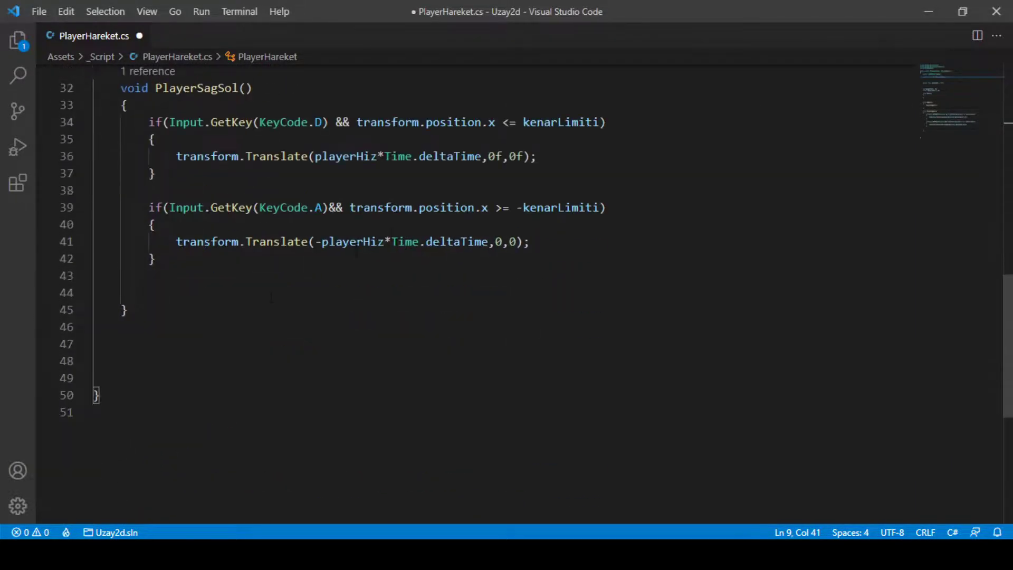
{"action": "left_click", "coordinate": [266, 308]}
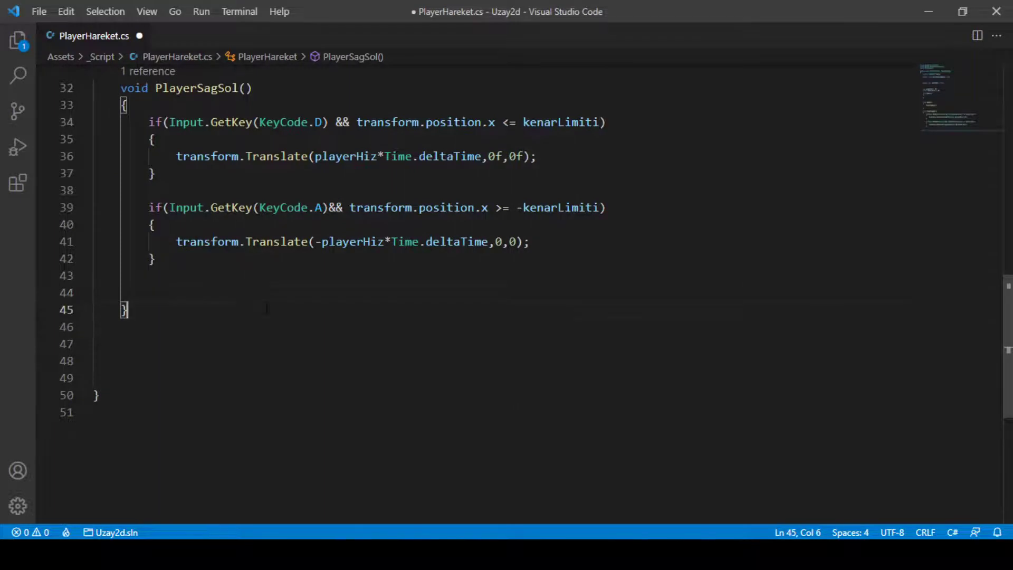
{"action": "key", "text": "Return"}
{"action": "key", "text": "Return"}
{"action": "key", "text": "Return"}
{"action": "key", "text": "Return"}
{"action": "key", "text": "Return"}
{"action": "key", "text": "Up"}
{"action": "key", "text": "Up"}
{"action": "key", "text": "Up"}
{"action": "type", "text": "*"}
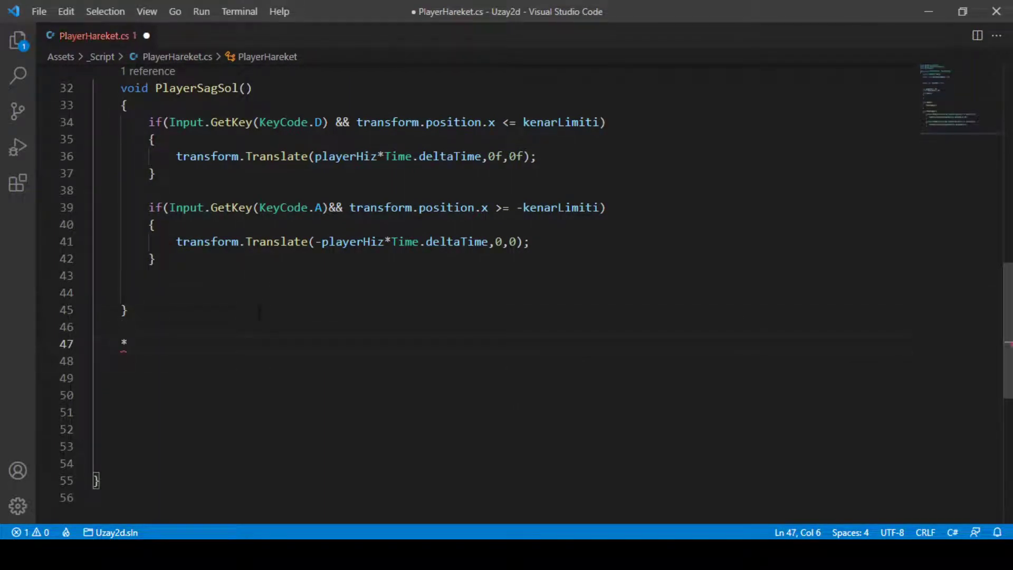
{"action": "key", "text": "BackSpace"}
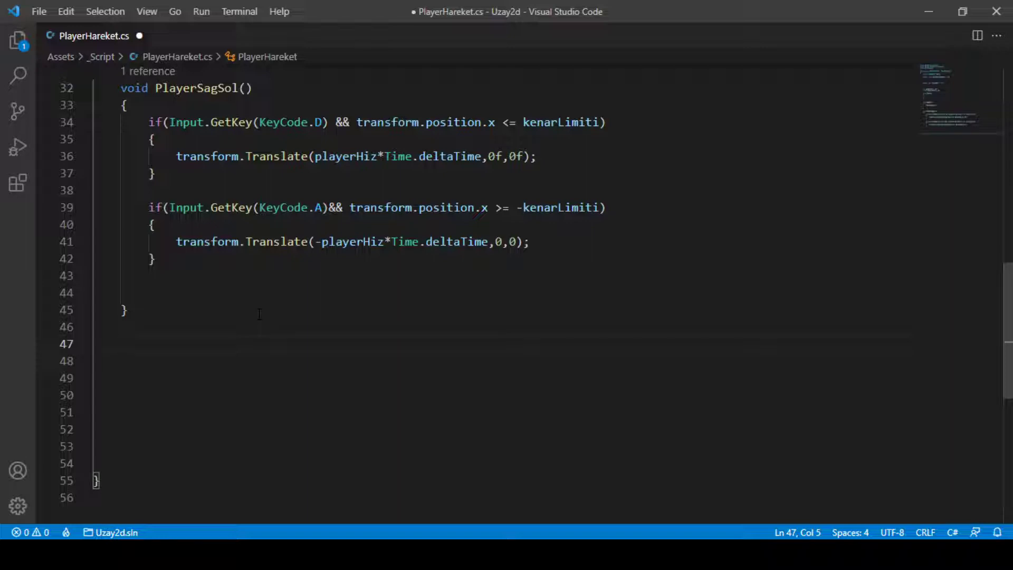
{"action": "type", "text": "vo"}
{"action": "type", "text": "id Merm"}
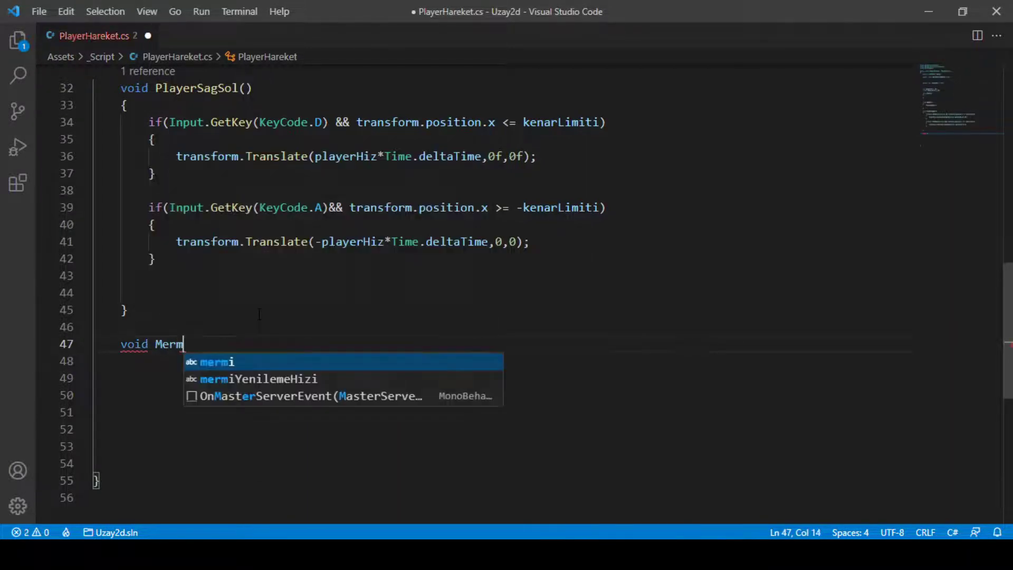
{"action": "type", "text": "iCikart"}
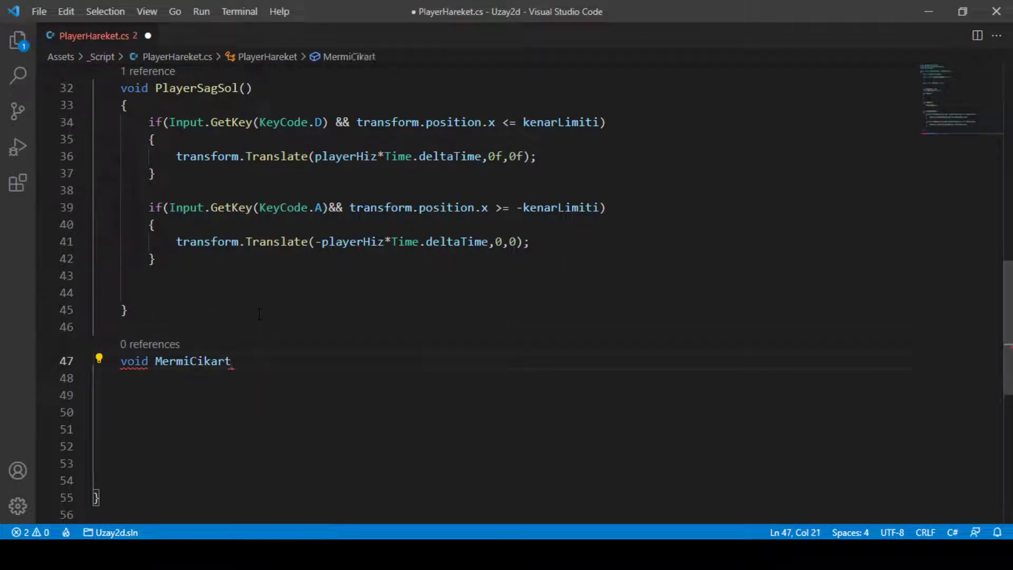
{"action": "type", "text": "("}
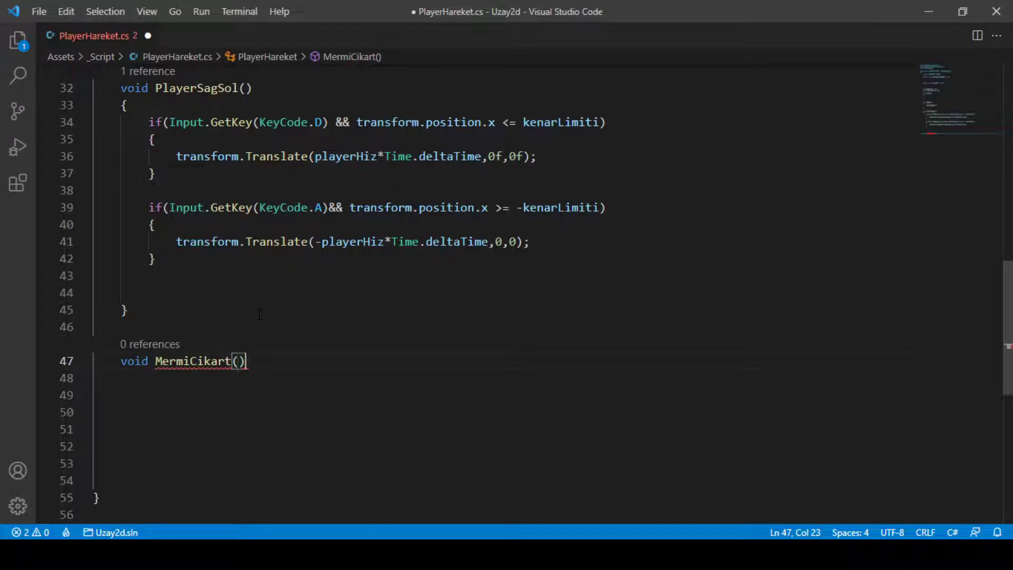
Open MermiCikart's body with the condition if(Input.GetKeyDown(KeyCode.Space))
{"action": "key", "text": "Return"}
{"action": "type", "text": "{"}
{"action": "key", "text": "Return"}
{"action": "key", "text": "Return"}
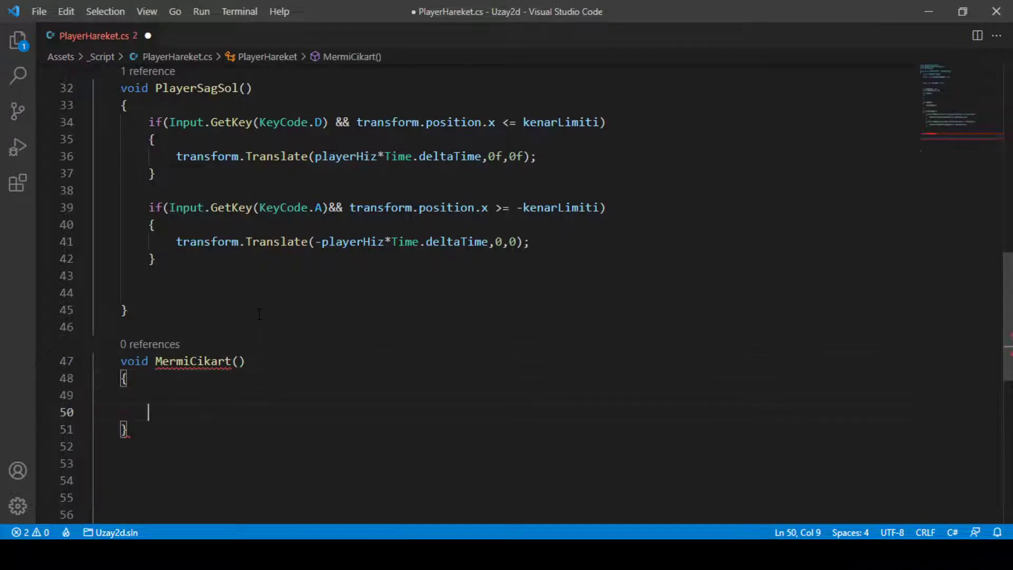
{"action": "type", "text": "if("}
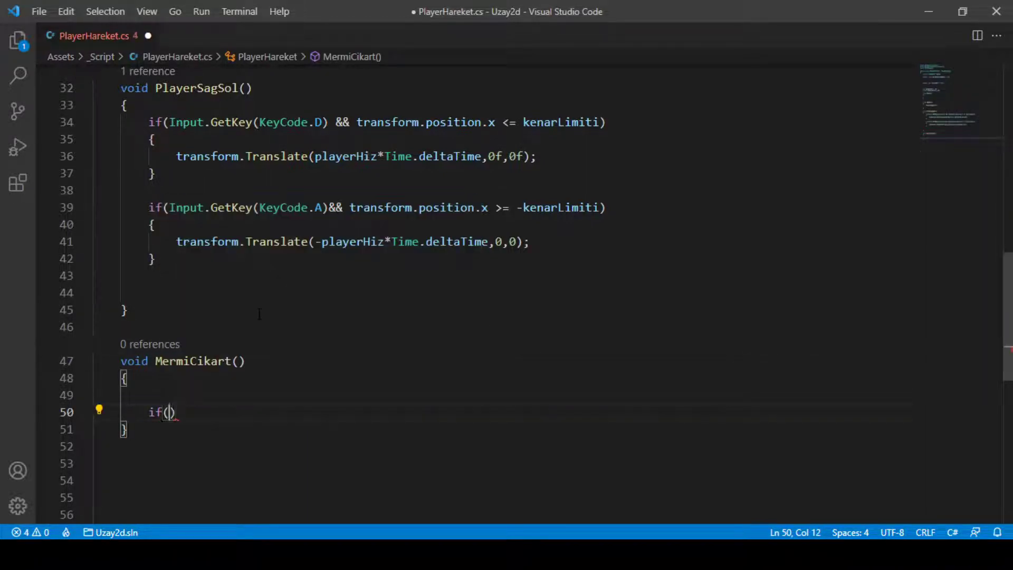
{"action": "type", "text": "Input"}
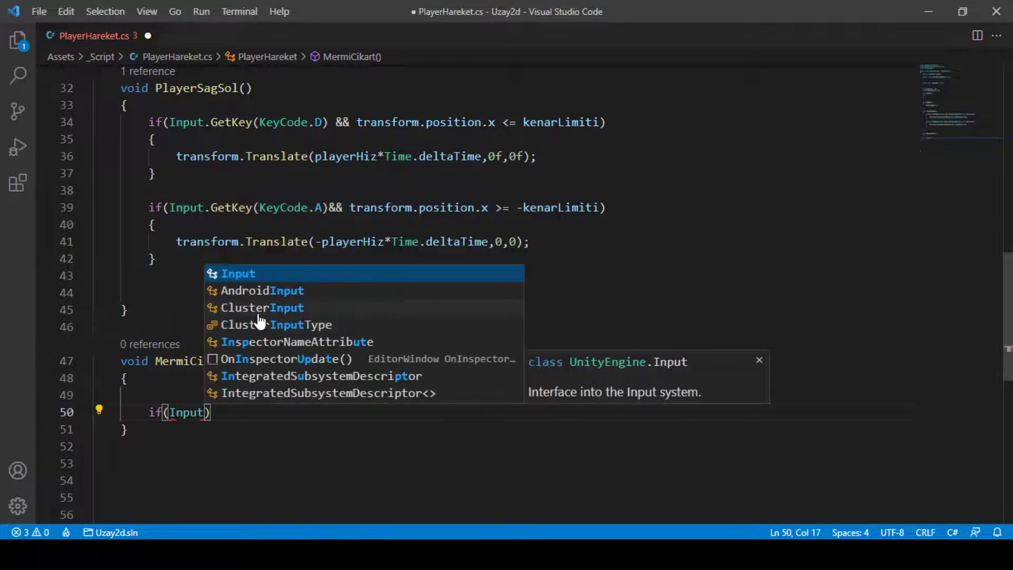
{"action": "type", "text": ".Get"}
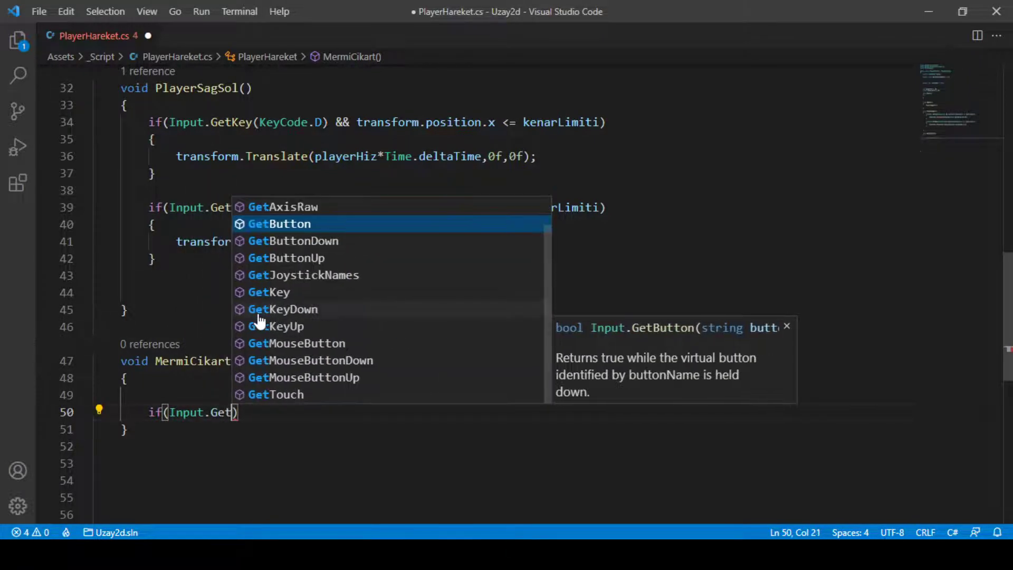
{"action": "type", "text": "Key"}
{"action": "key", "text": "Down"}
{"action": "key", "text": "Return"}
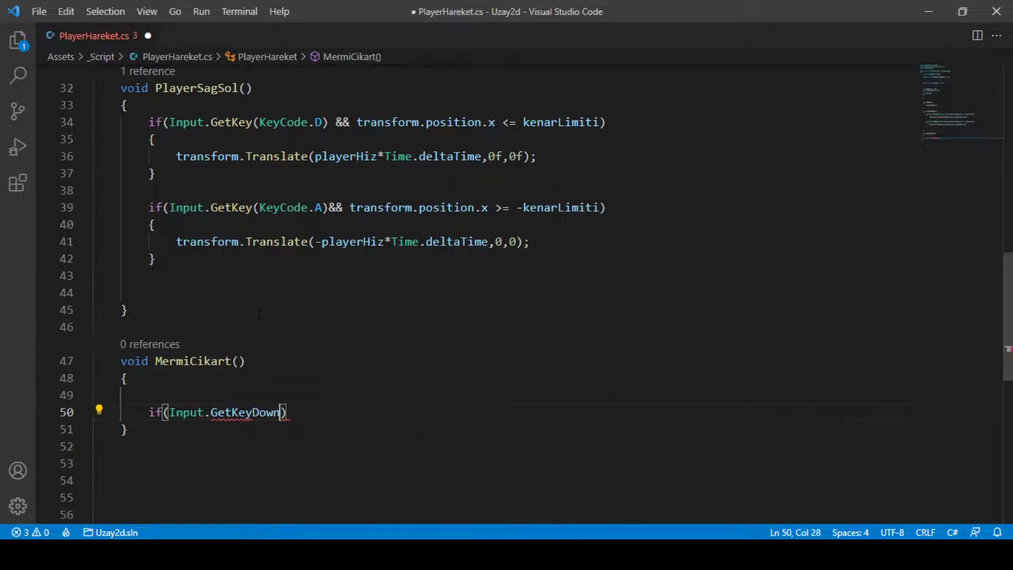
{"action": "type", "text": "("}
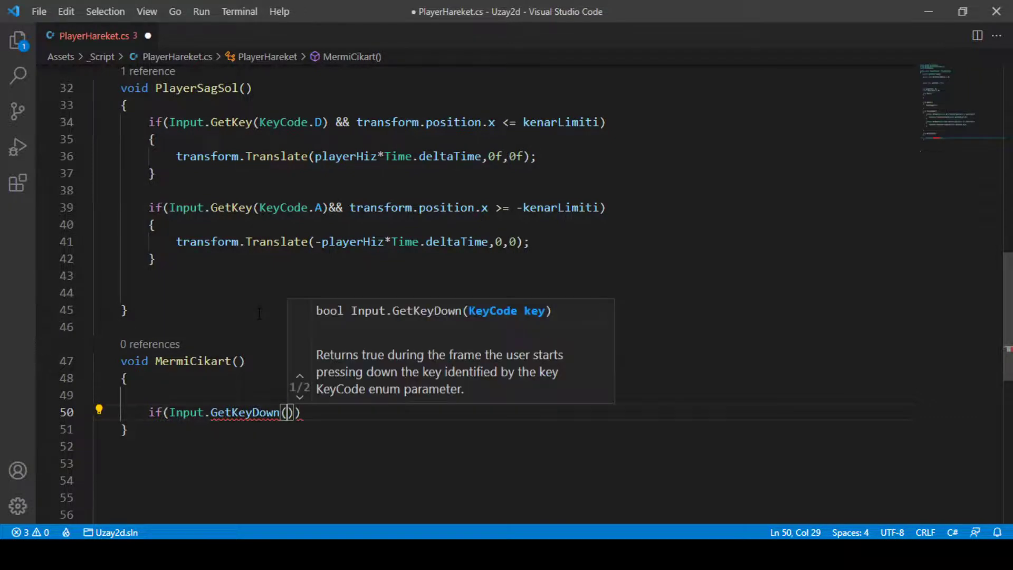
{"action": "type", "text": "Keyko"}
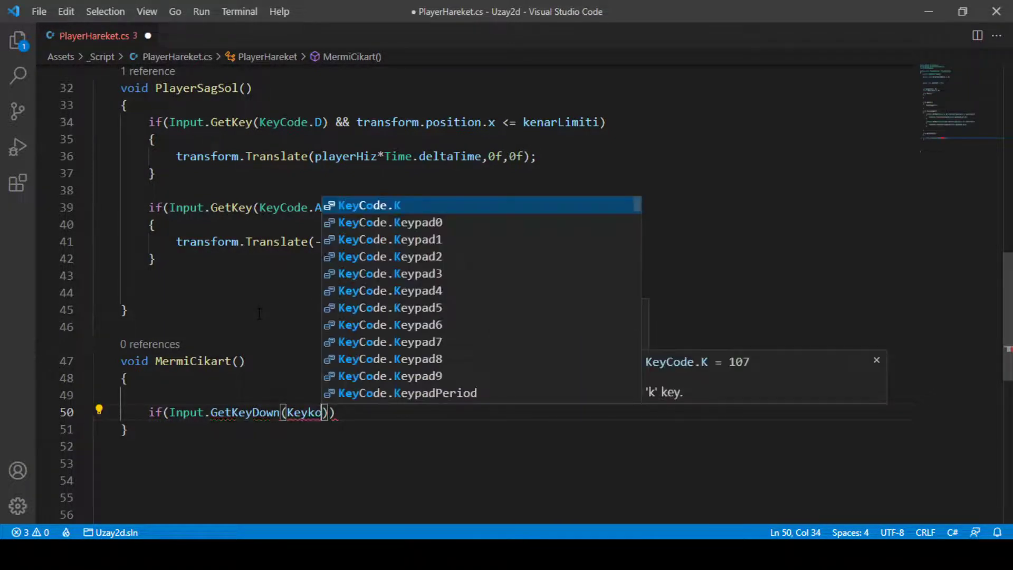
{"action": "key", "text": "Return"}
{"action": "key", "text": "BackSpace"}
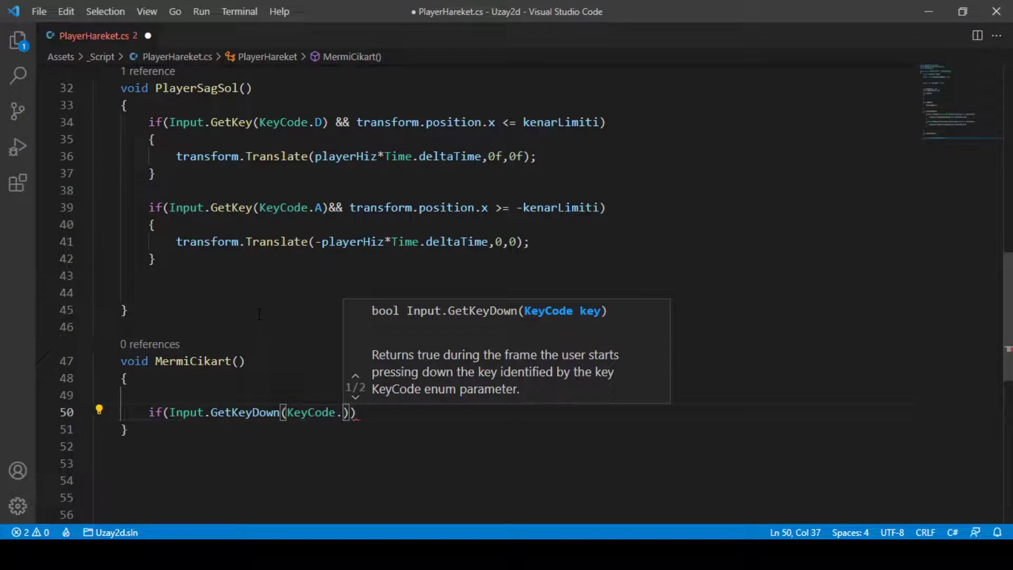
{"action": "type", "text": "Spa"}
{"action": "key", "text": "Return"}
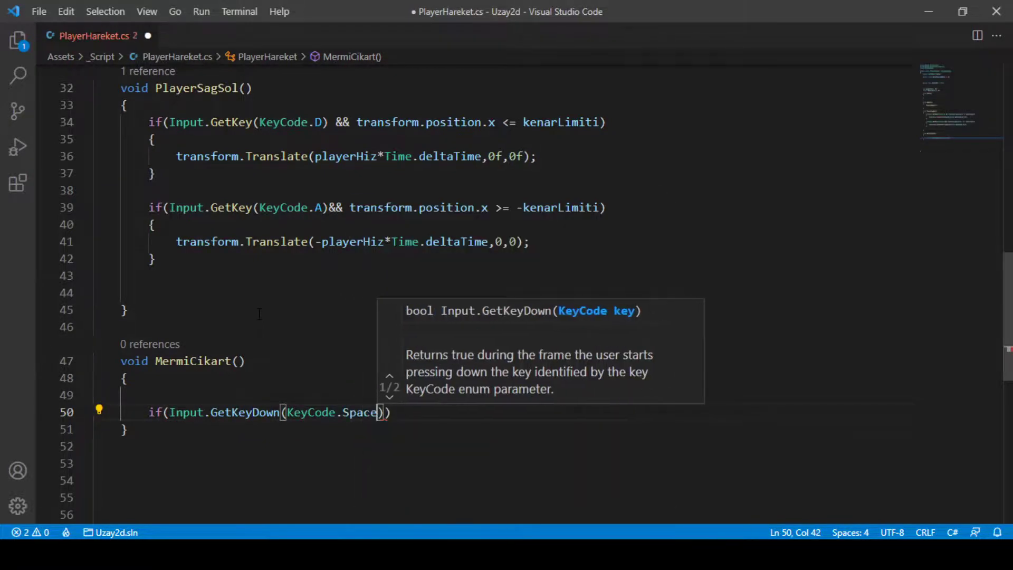
{"action": "type", "text": "))"}
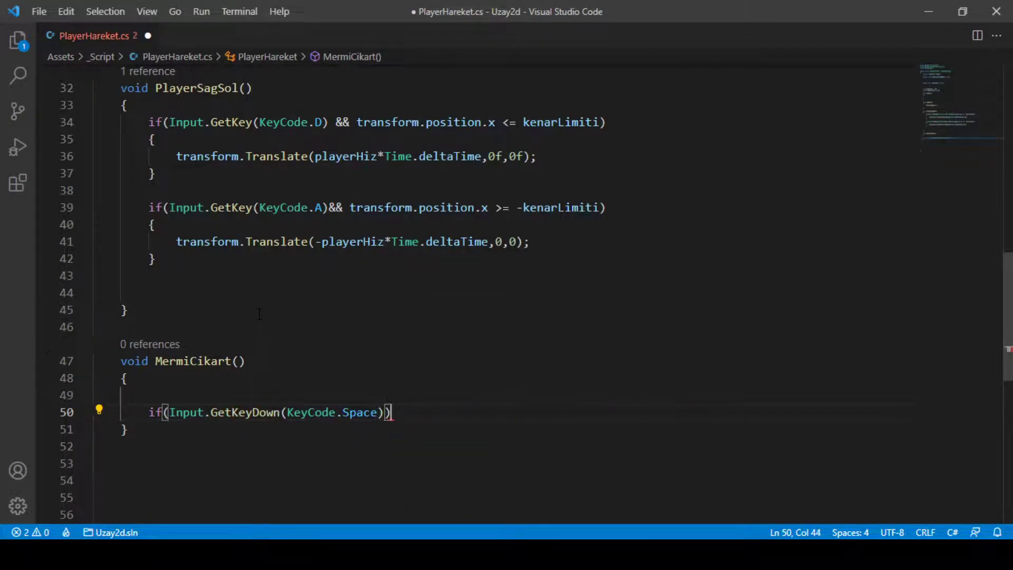
Add a braced block under the Space-key if statement
{"action": "key", "text": "Return"}
{"action": "key", "text": "Return"}
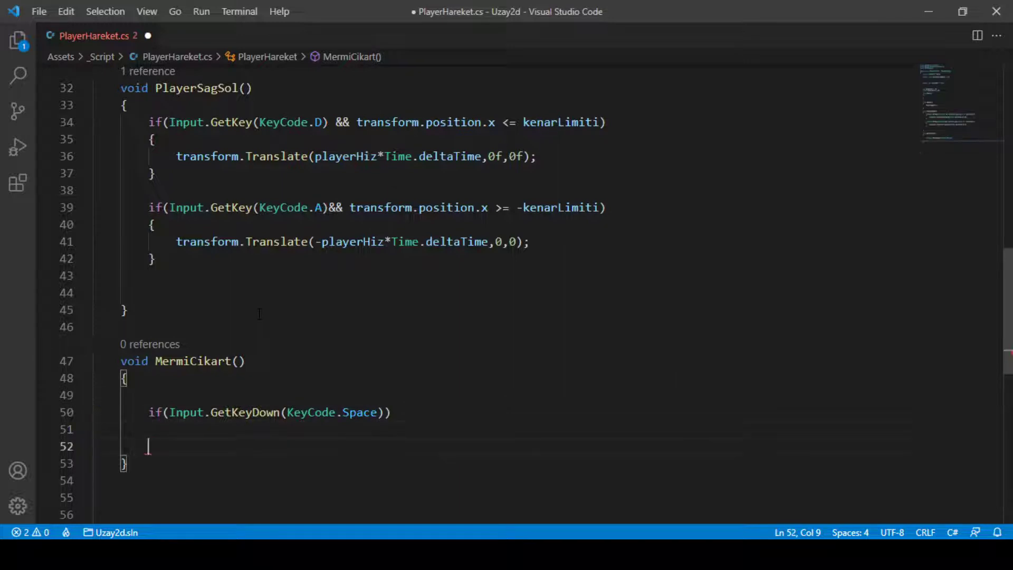
{"action": "type", "text": "{"}
{"action": "key", "text": "Return"}
{"action": "key", "text": "Return"}
{"action": "key", "text": "Return"}
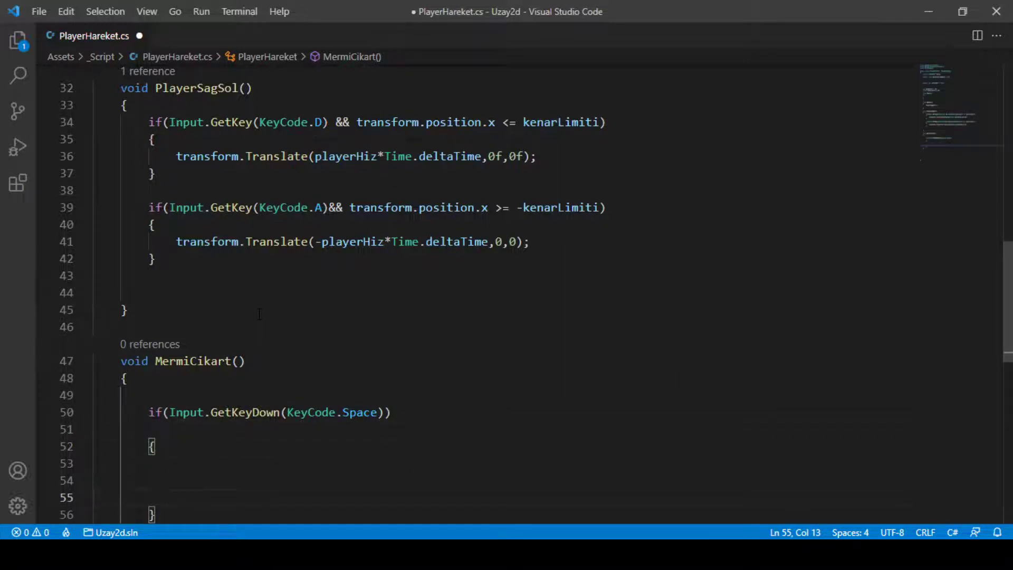
{"action": "scroll", "coordinate": [259, 314], "scroll_direction": "down", "scroll_amount": 2}
{"action": "scroll", "coordinate": [360, 354], "scroll_direction": "down", "scroll_amount": 1}
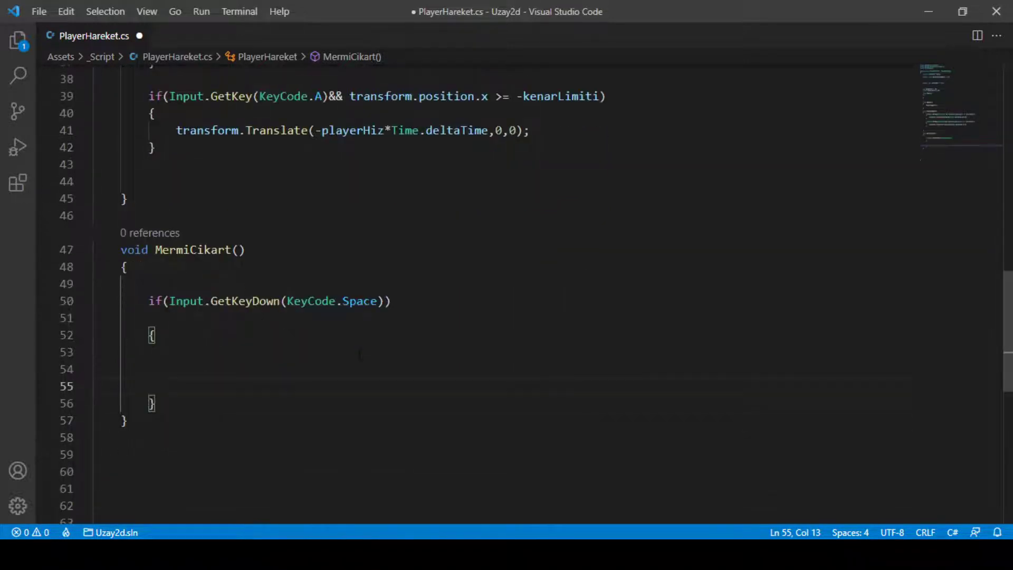
{"action": "key", "text": "Up"}
{"action": "key", "text": "Up"}
{"action": "key", "text": "Up"}
{"action": "key", "text": "Return"}
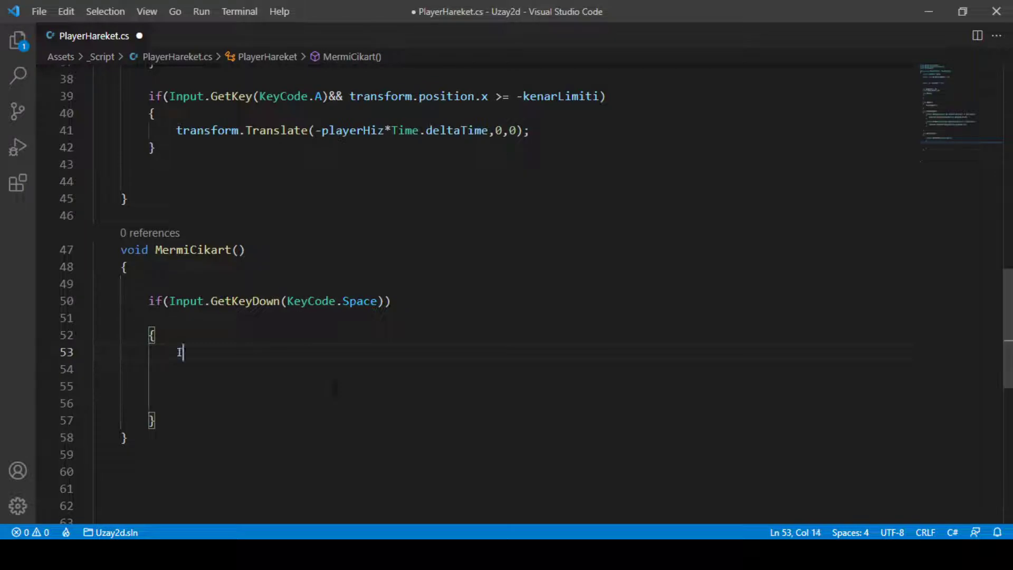
Begin an Instantiate(mermi, call inside the if block
{"action": "type", "text": "Ins"}
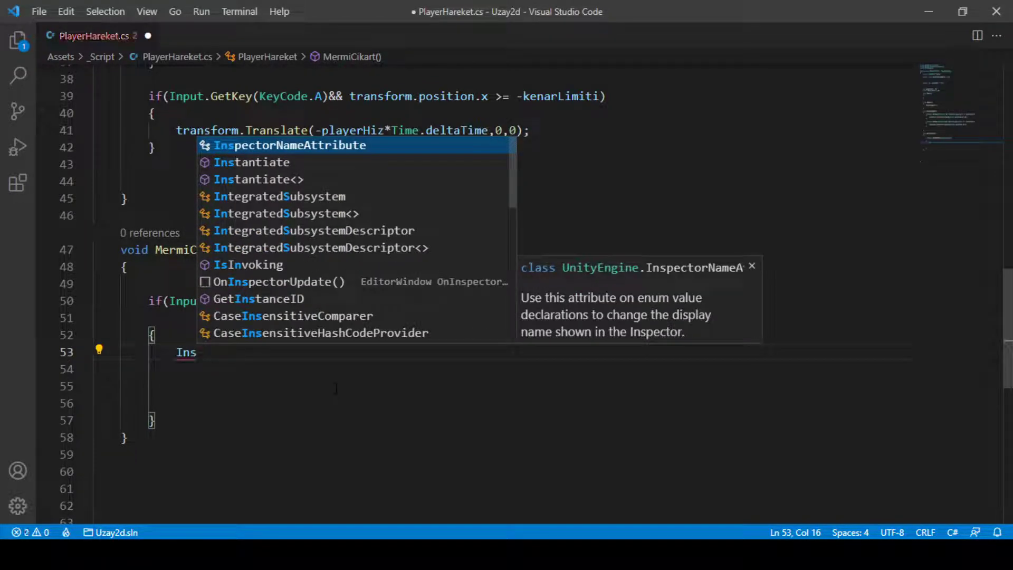
{"action": "key", "text": "Down"}
{"action": "key", "text": "Return"}
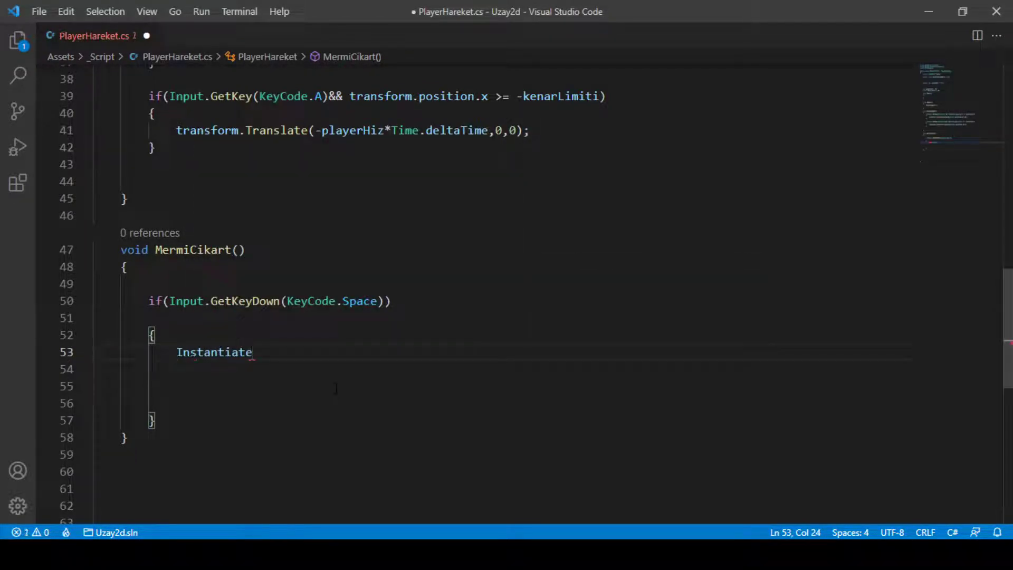
{"action": "type", "text": "("}
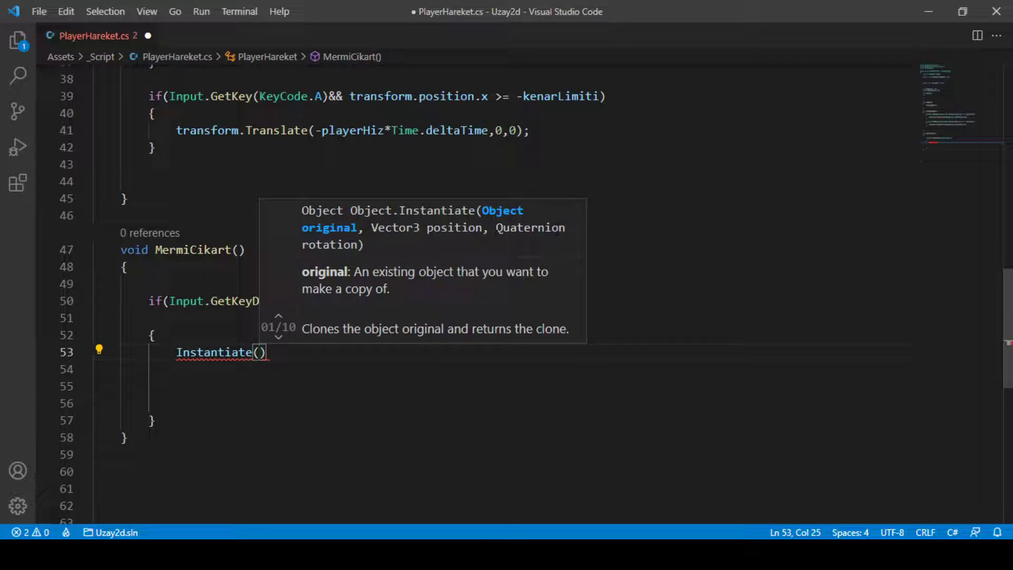
{"action": "left_click", "coordinate": [225, 352]}
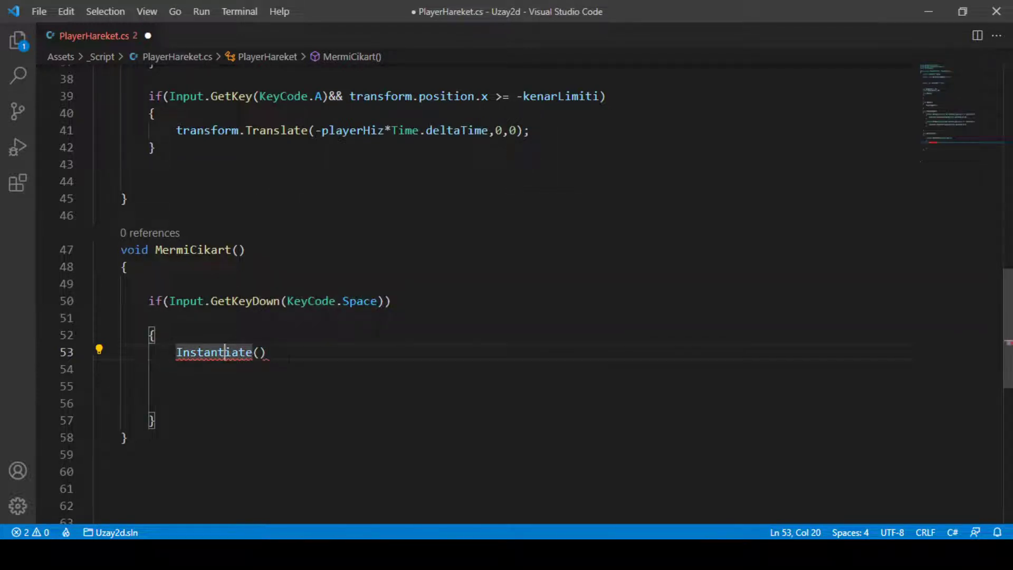
{"action": "key", "text": "Right"}
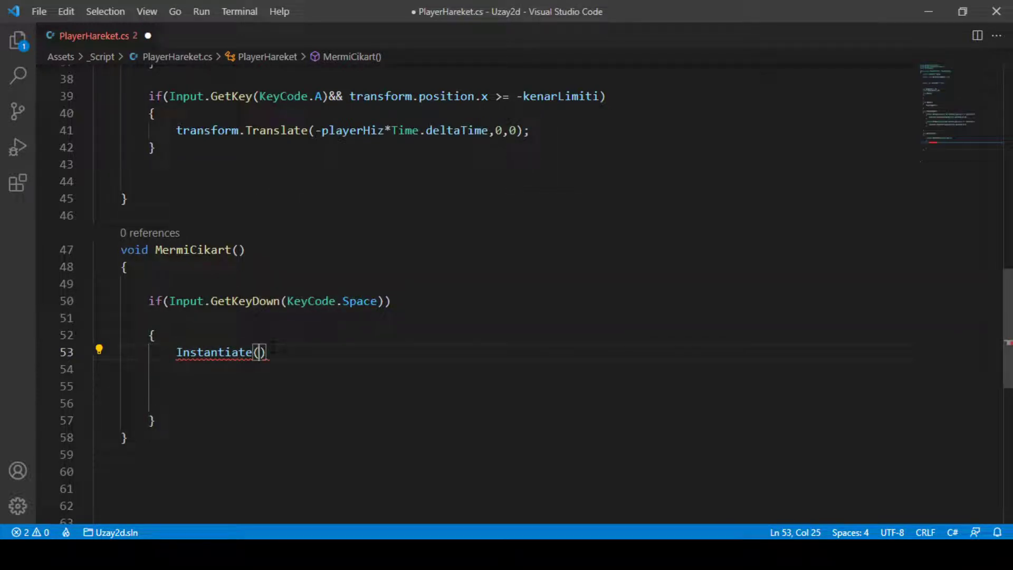
{"action": "type", "text": "mermi"}
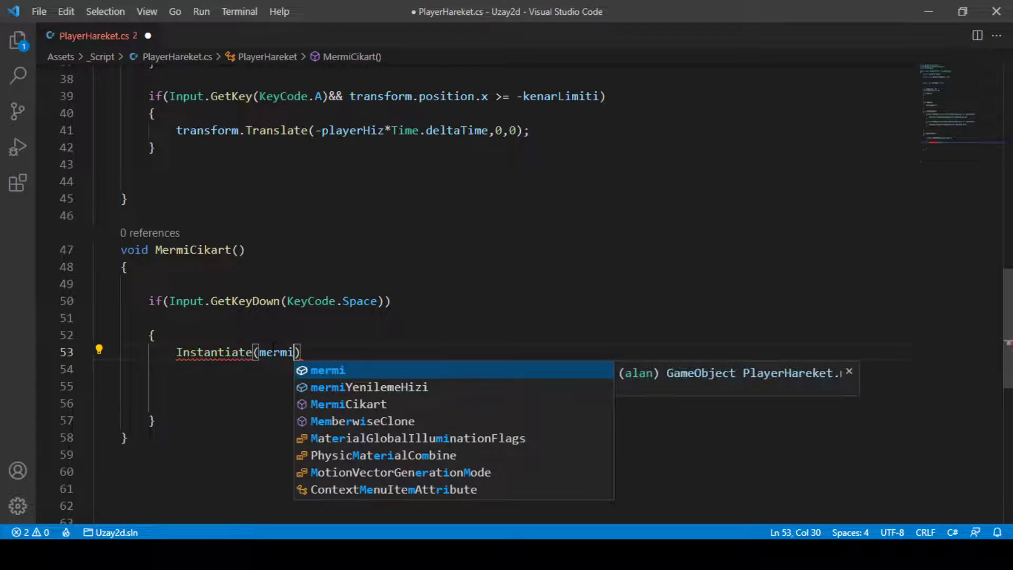
{"action": "type", "text": ","}
Check the Mermi prefab in Unity, then show Instantiate's parameter hints
{"action": "scroll", "coordinate": [273, 346], "scroll_direction": "up", "scroll_amount": 4}
{"action": "scroll", "coordinate": [273, 346], "scroll_direction": "up", "scroll_amount": 6}
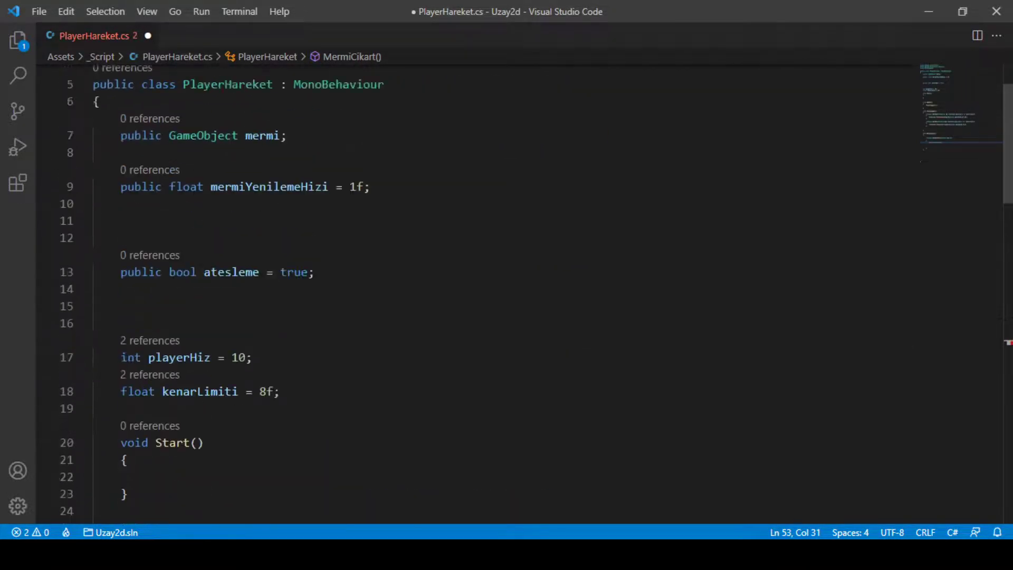
{"action": "scroll", "coordinate": [273, 345], "scroll_direction": "up", "scroll_amount": 2}
{"action": "left_click", "coordinate": [373, 554]}
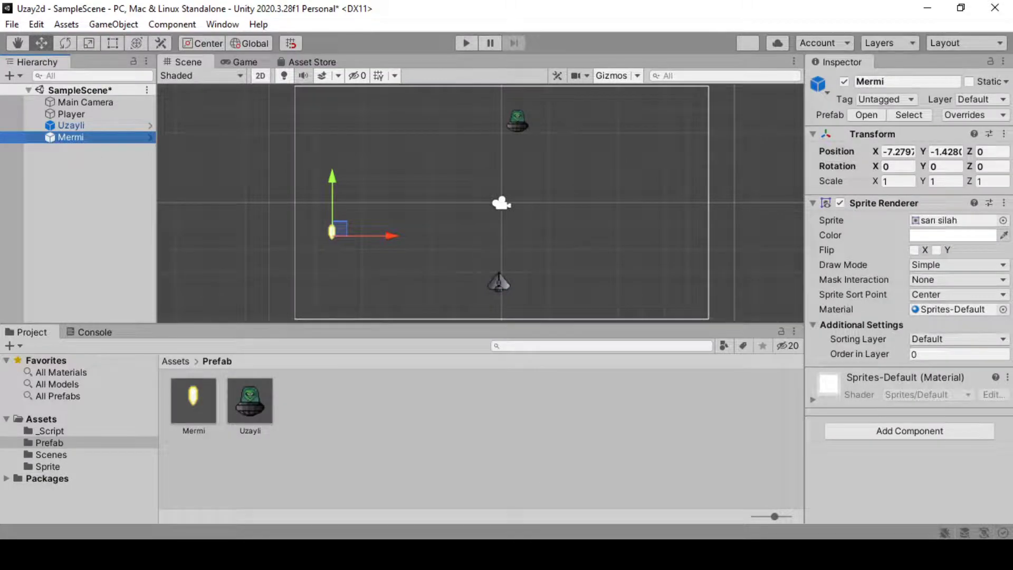
{"action": "key", "text": "alt+Tab"}
{"action": "scroll", "coordinate": [506, 296], "scroll_direction": "down", "scroll_amount": 5}
{"action": "scroll", "coordinate": [507, 295], "scroll_direction": "down", "scroll_amount": 6}
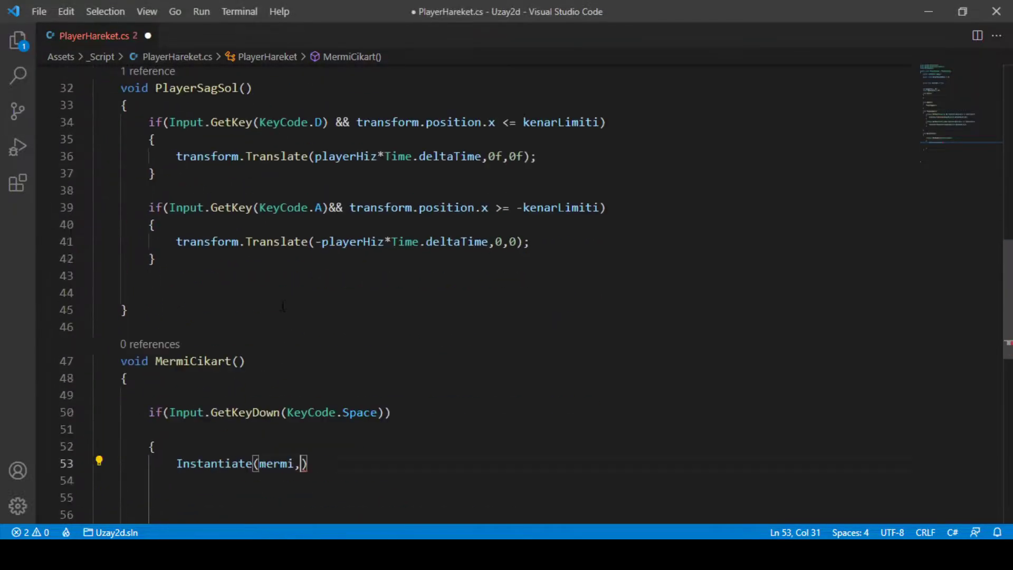
{"action": "scroll", "coordinate": [507, 296], "scroll_direction": "down", "scroll_amount": 3}
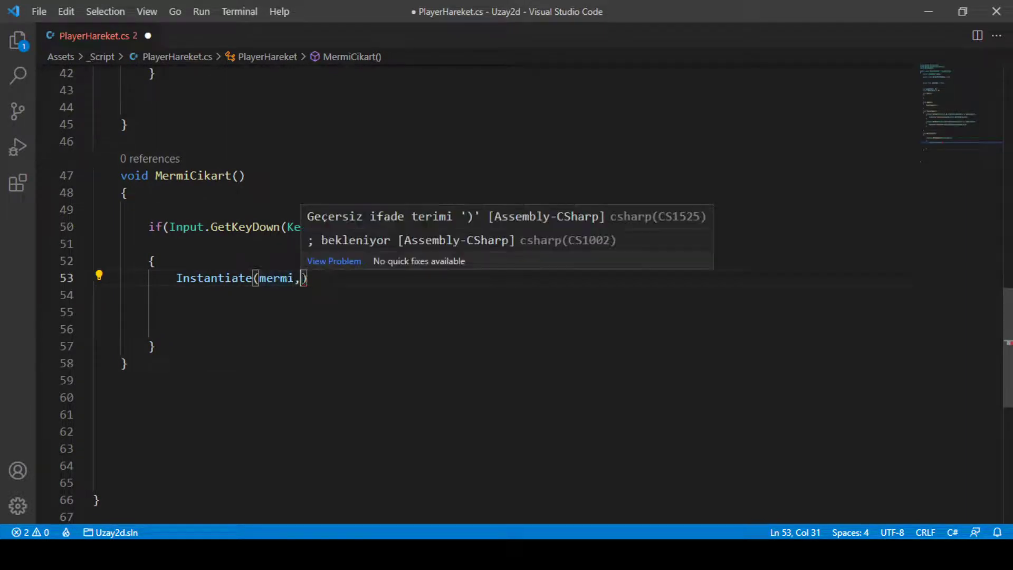
{"action": "key", "text": "ctrl+shift+space"}
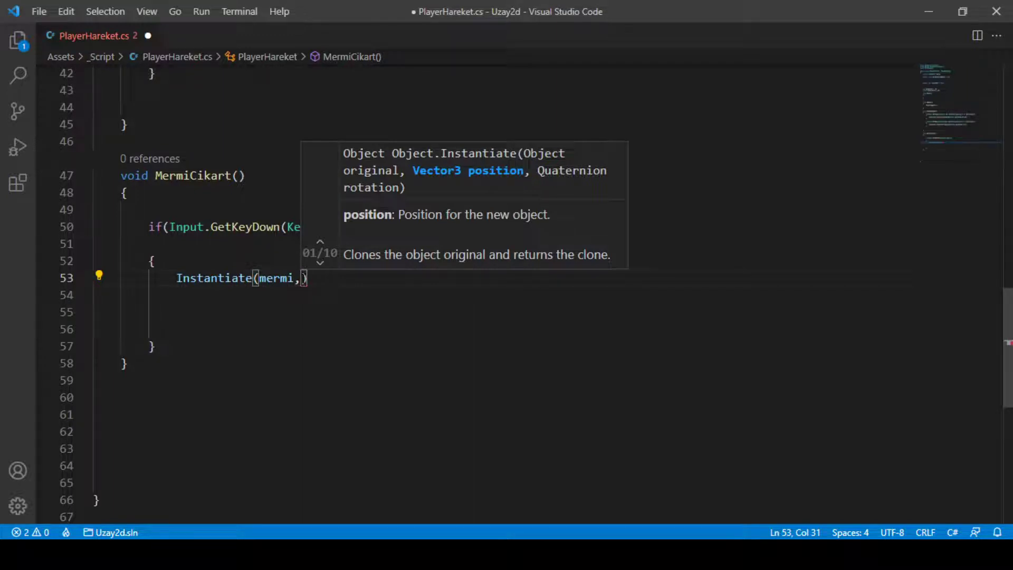
Complete the call as Instantiate(mermi,transform.position,Quaternion.identity);
{"action": "type", "text": "transform."}
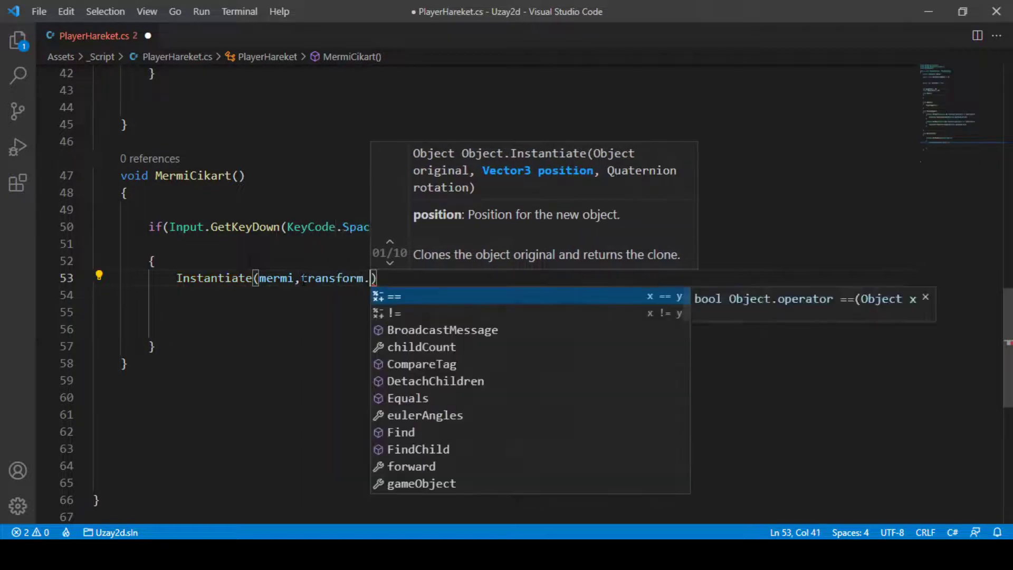
{"action": "type", "text": "po"}
{"action": "key", "text": "Tab"}
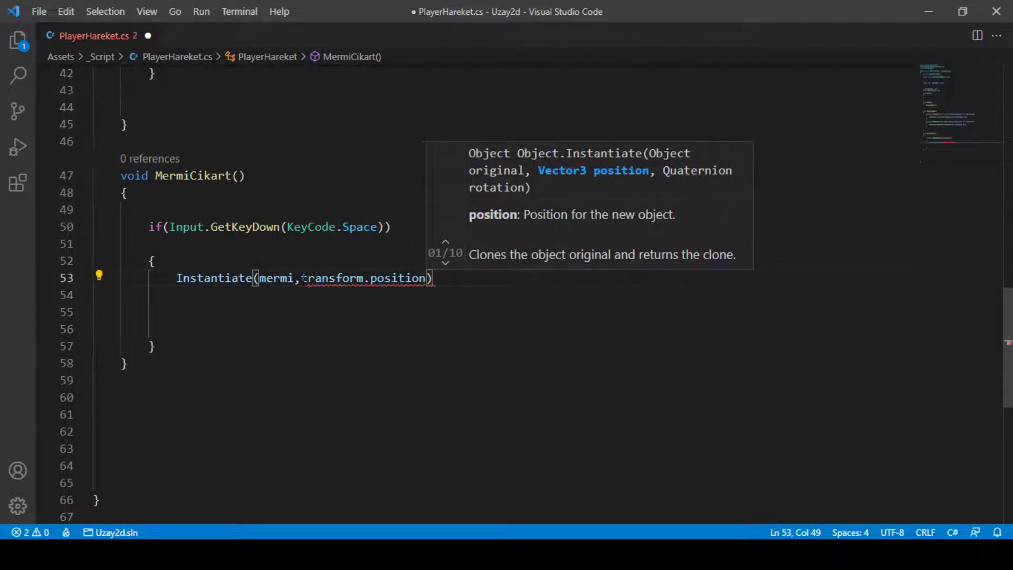
{"action": "type", "text": ","}
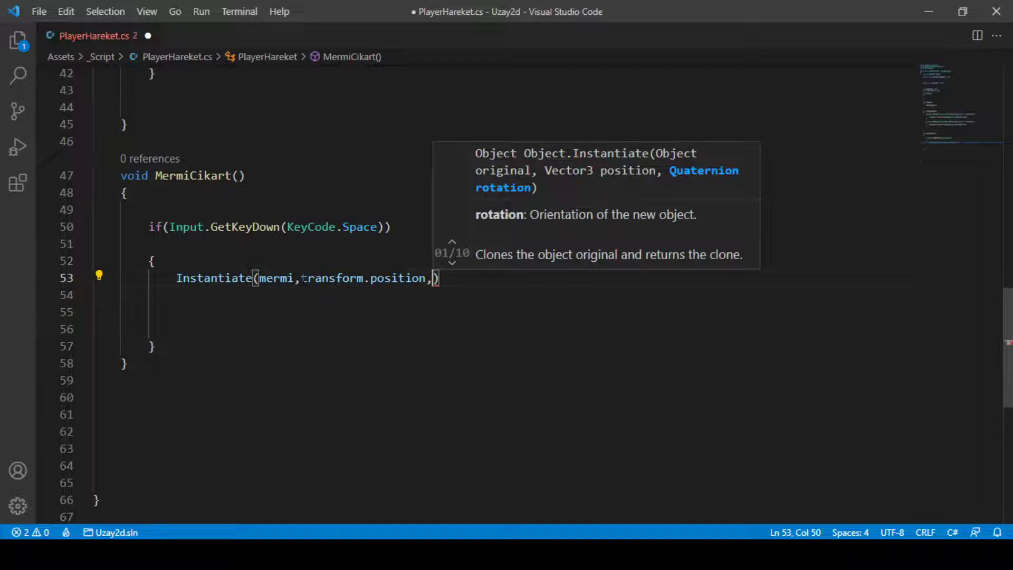
{"action": "type", "text": "qu"}
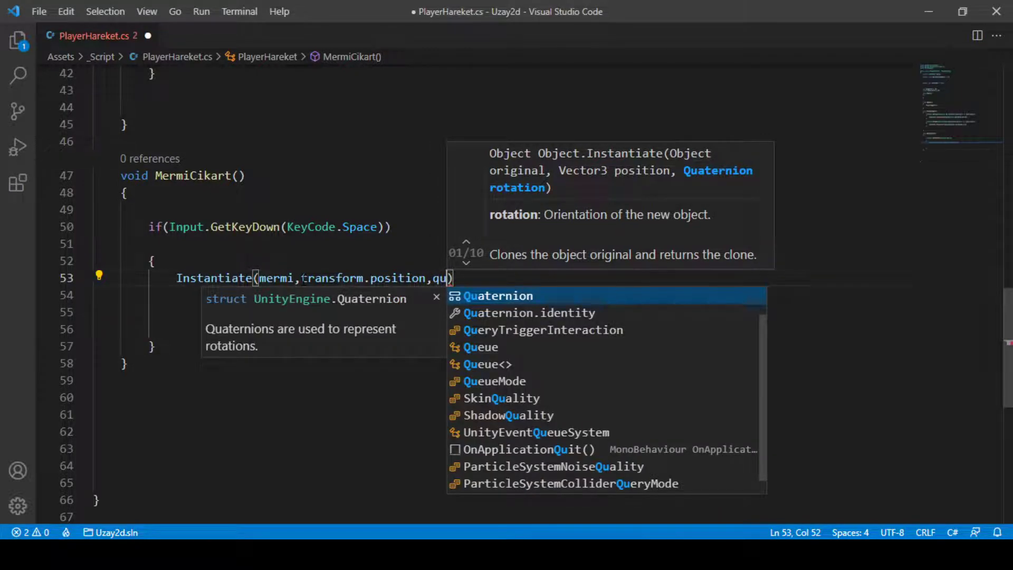
{"action": "key", "text": "Tab"}
{"action": "type", "text": "."}
{"action": "key", "text": "Tab"}
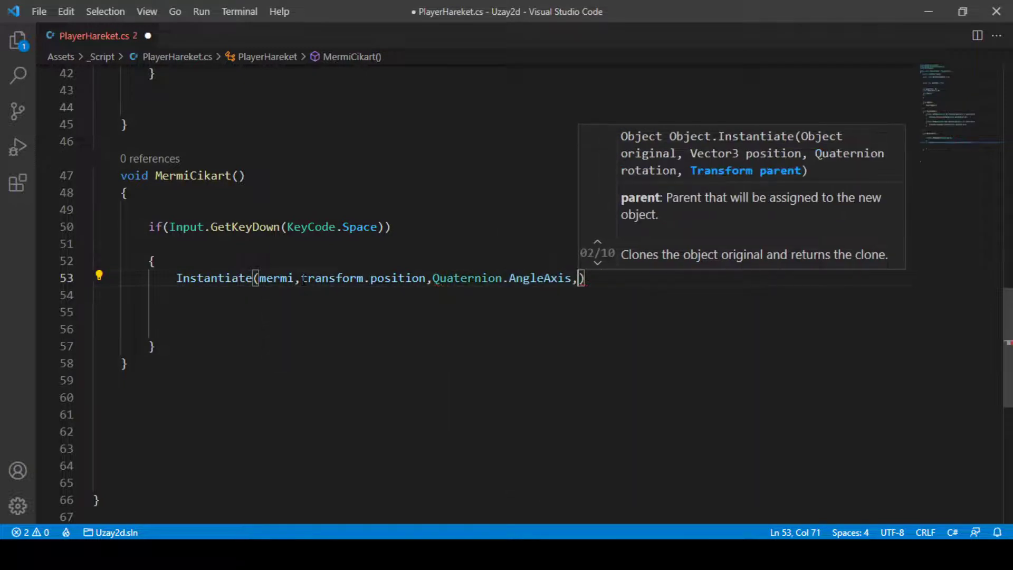
{"action": "key", "text": "BackSpace"}
{"action": "key", "text": "BackSpace"}
{"action": "key", "text": "BackSpace"}
{"action": "key", "text": "BackSpace"}
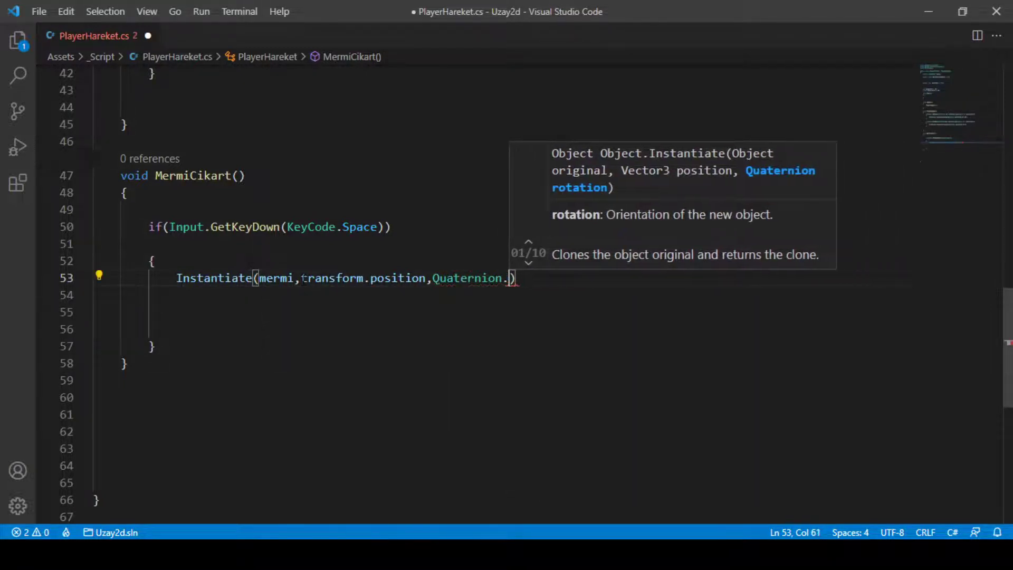
{"action": "type", "text": "ide"}
{"action": "key", "text": "Tab"}
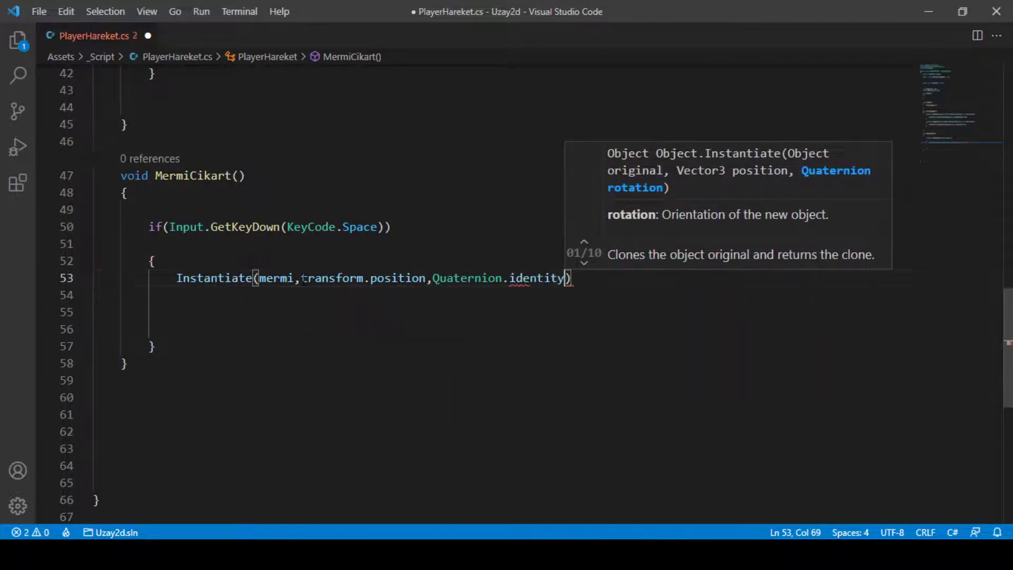
{"action": "type", "text": ")"}
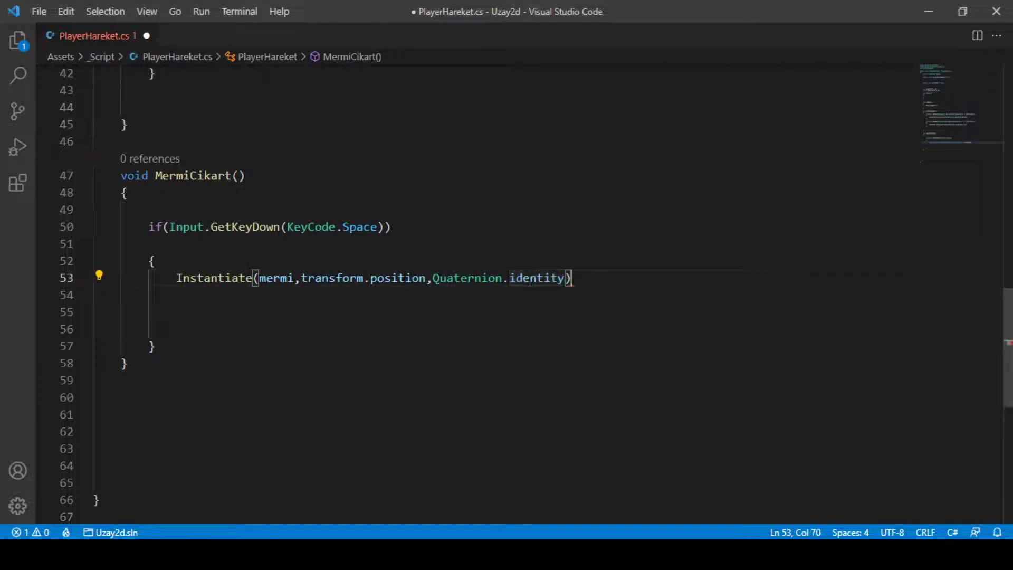
{"action": "type", "text": ";"}
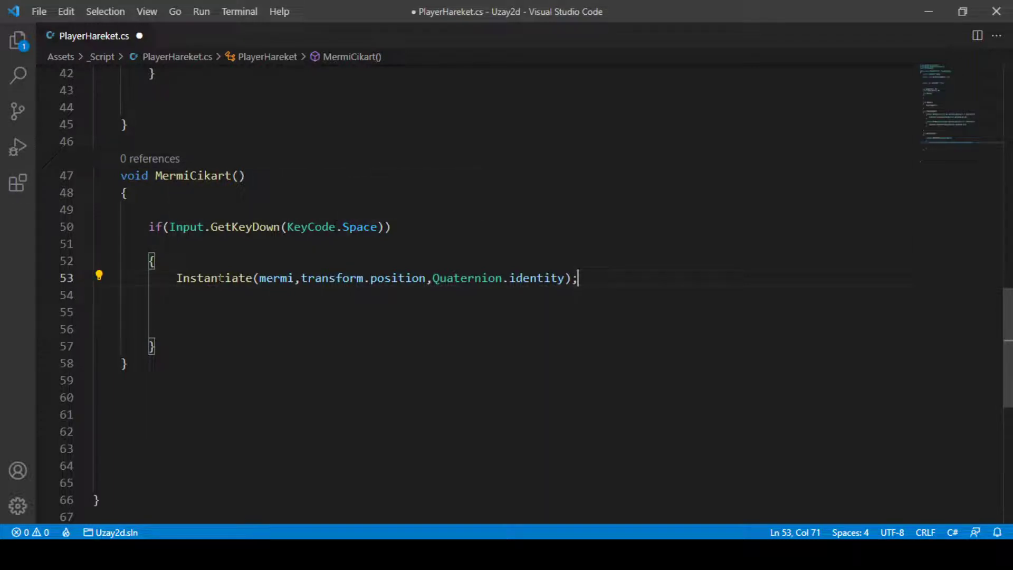
Point out the Instantiate name and its transform.position and Quaternion.identity arguments
{"action": "left_click_drag", "start_coordinate": [176, 278], "coordinate": [564, 277]}
{"action": "left_click", "coordinate": [258, 277]}
{"action": "left_click", "coordinate": [426, 277]}
{"action": "left_click", "coordinate": [432, 278]}
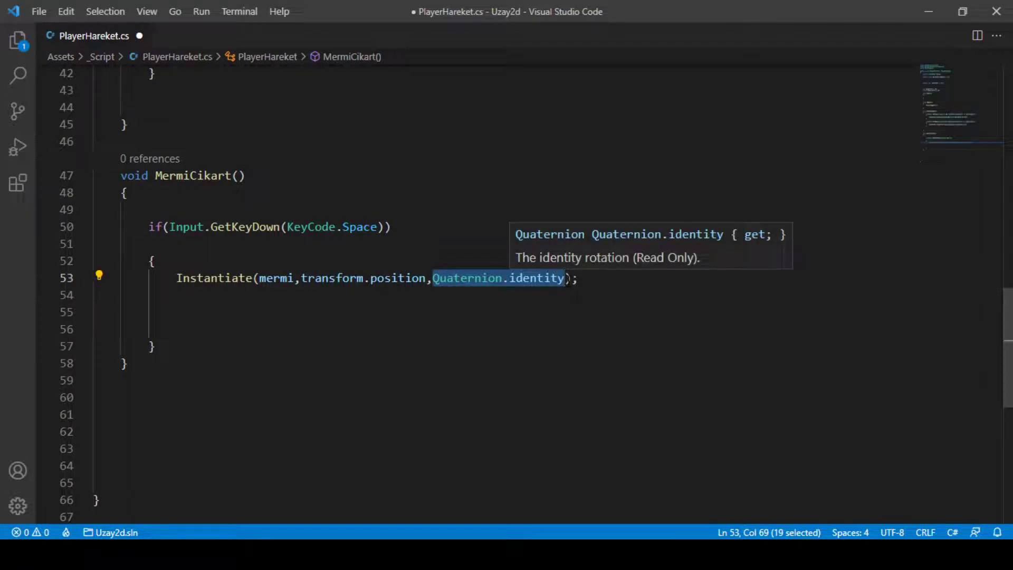
Select Instantiate, mermi and transform in turn to explain them, then bring Unity forward
{"action": "double_click", "coordinate": [213, 277]}
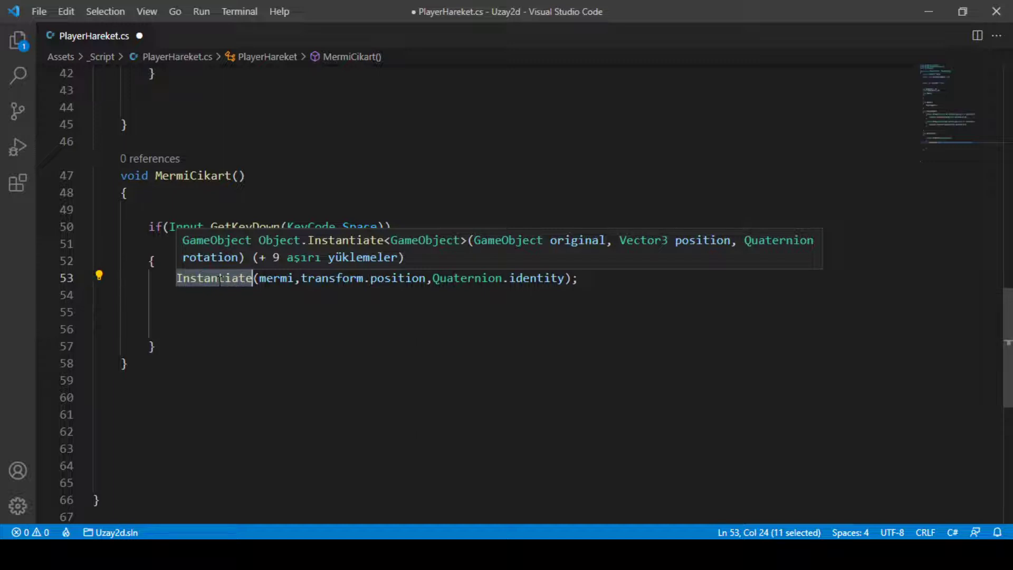
{"action": "double_click", "coordinate": [277, 278]}
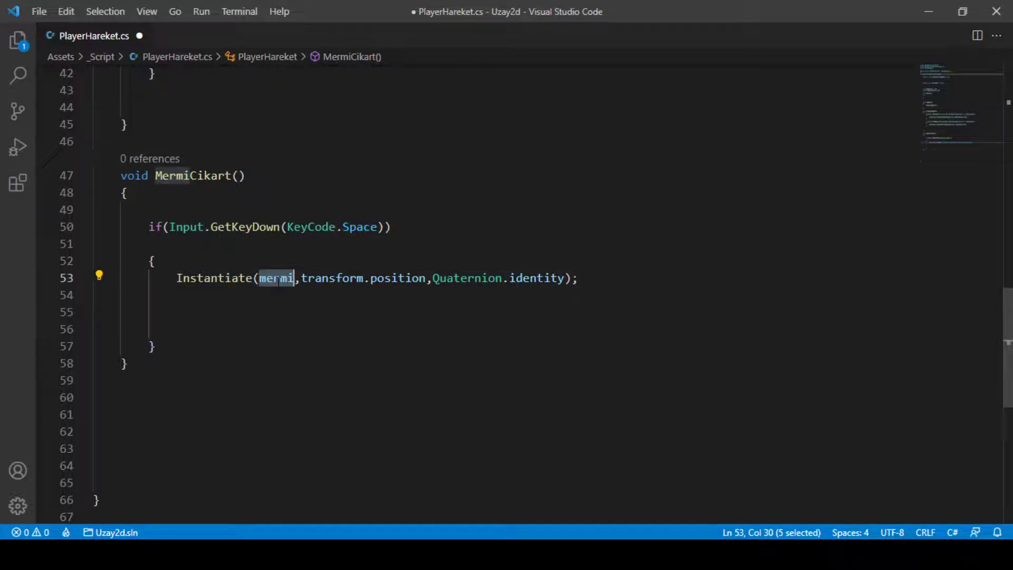
{"action": "double_click", "coordinate": [332, 278]}
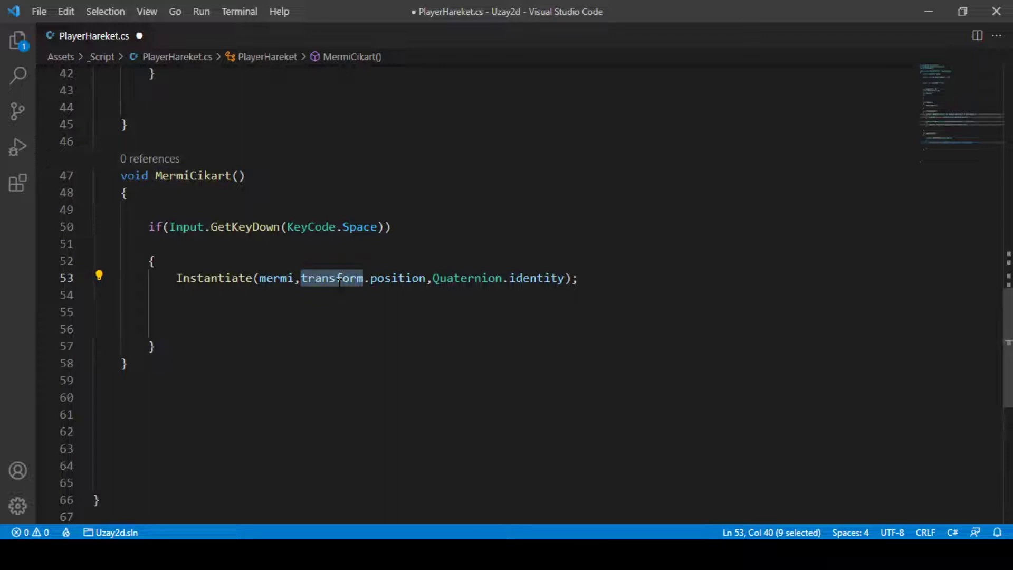
{"action": "left_click", "coordinate": [339, 280]}
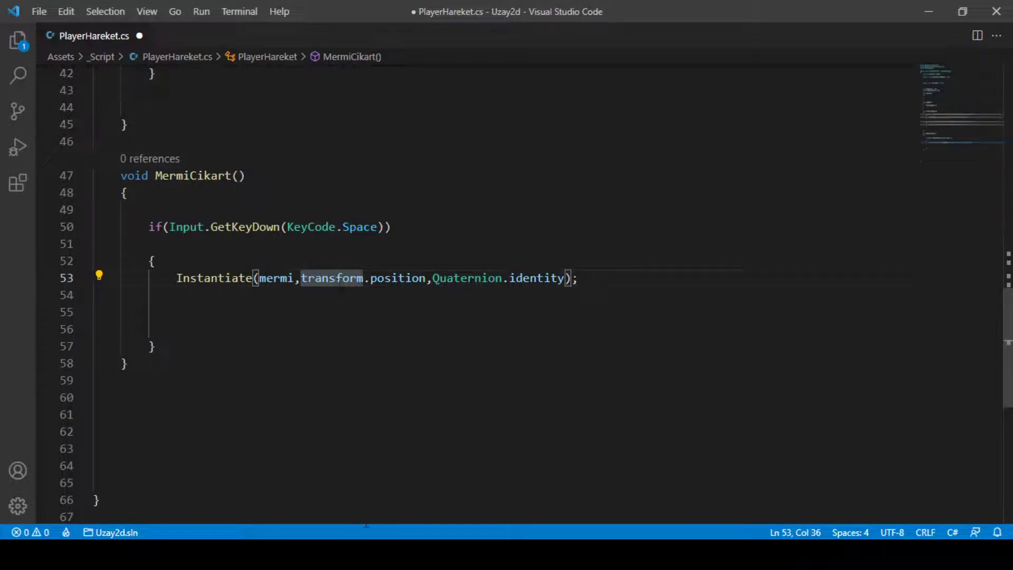
{"action": "left_click", "coordinate": [357, 554]}
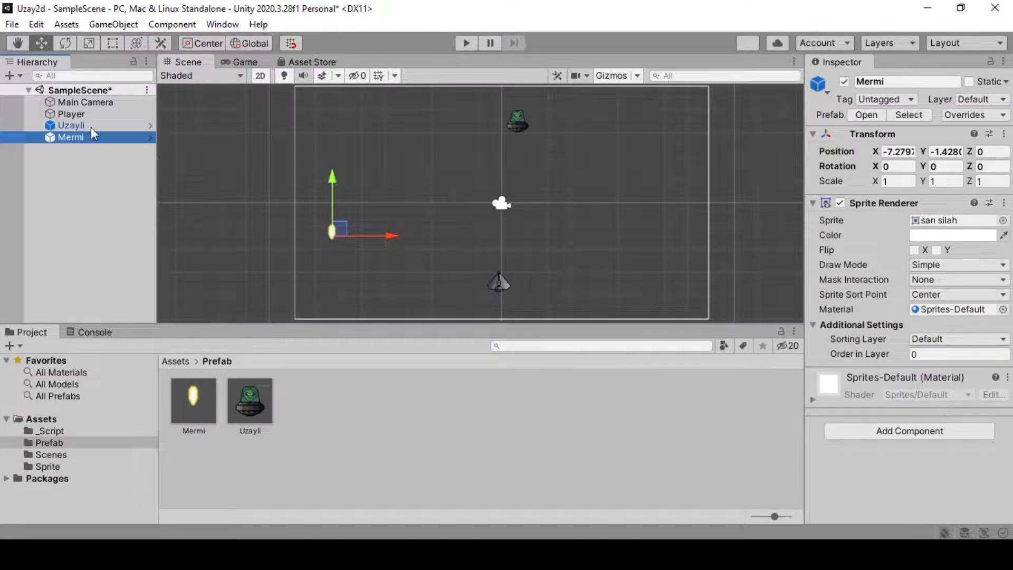
Confirm the Player's Mermi assignment in Unity, then review the Quaternion argument in code
{"action": "left_click", "coordinate": [74, 114]}
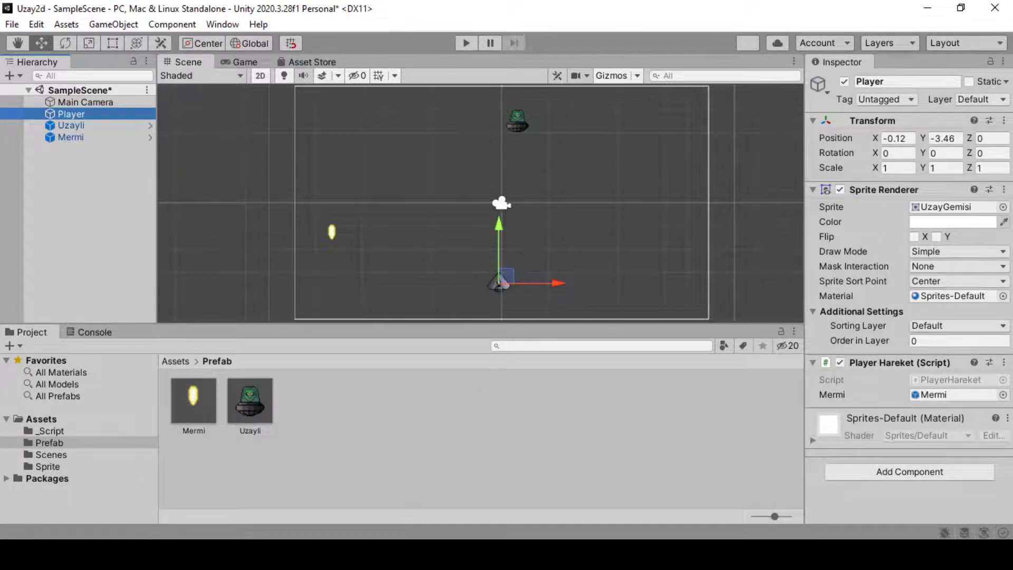
{"action": "key", "text": "alt+Tab"}
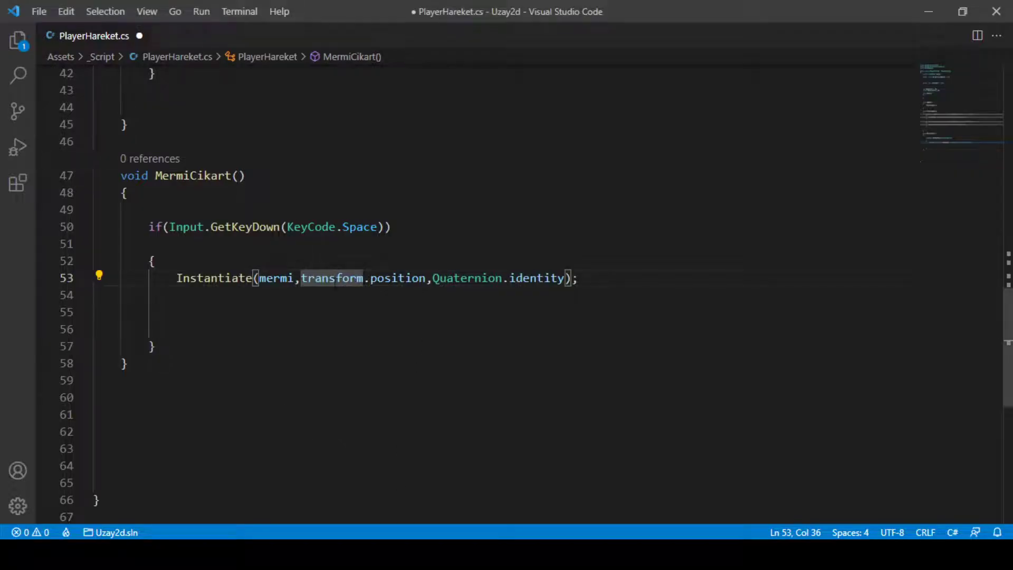
{"action": "mouse_move", "coordinate": [396, 278]}
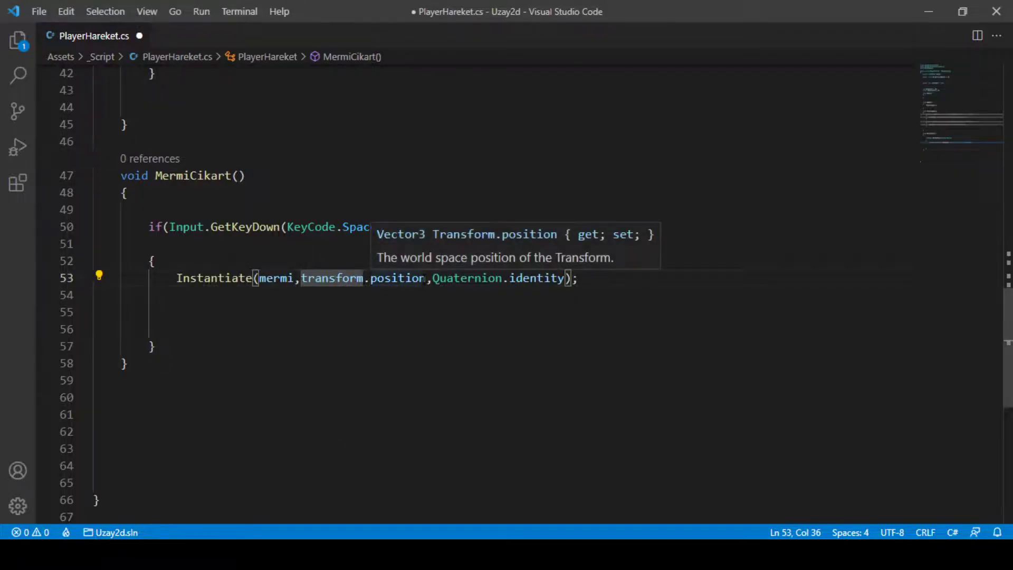
{"action": "left_click_drag", "start_coordinate": [426, 278], "coordinate": [502, 278]}
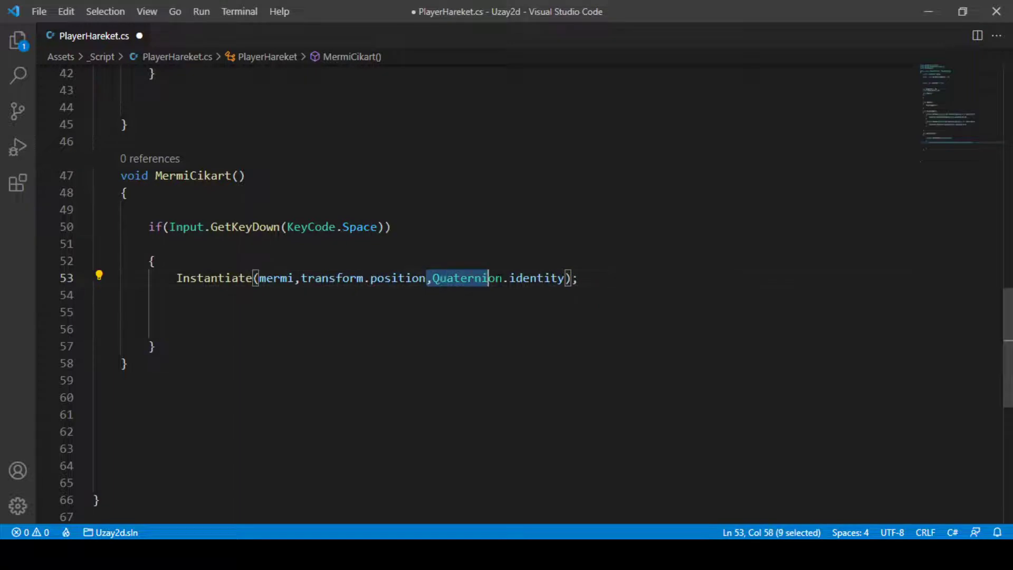
{"action": "left_click", "coordinate": [502, 278]}
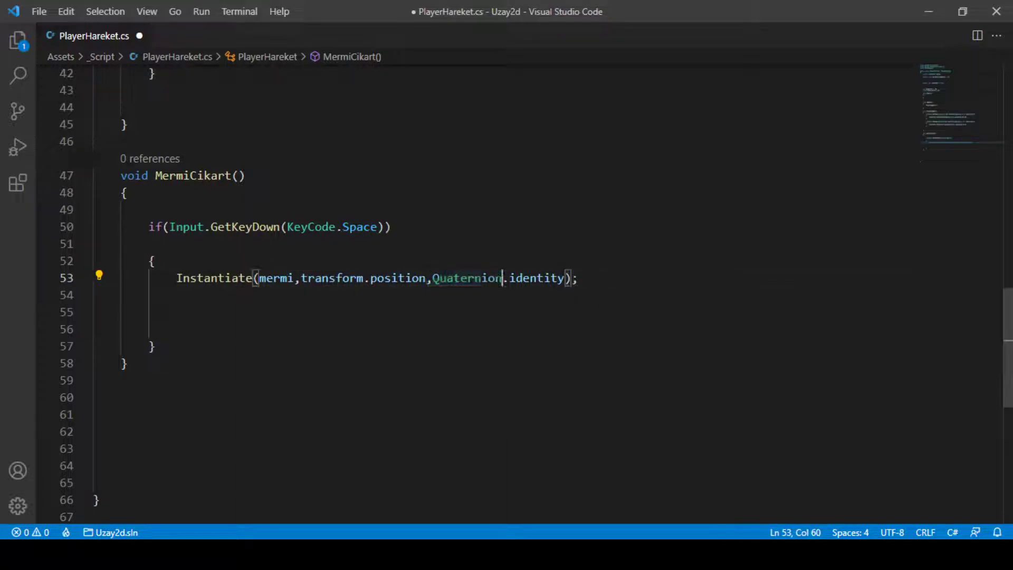
{"action": "double_click", "coordinate": [456, 278]}
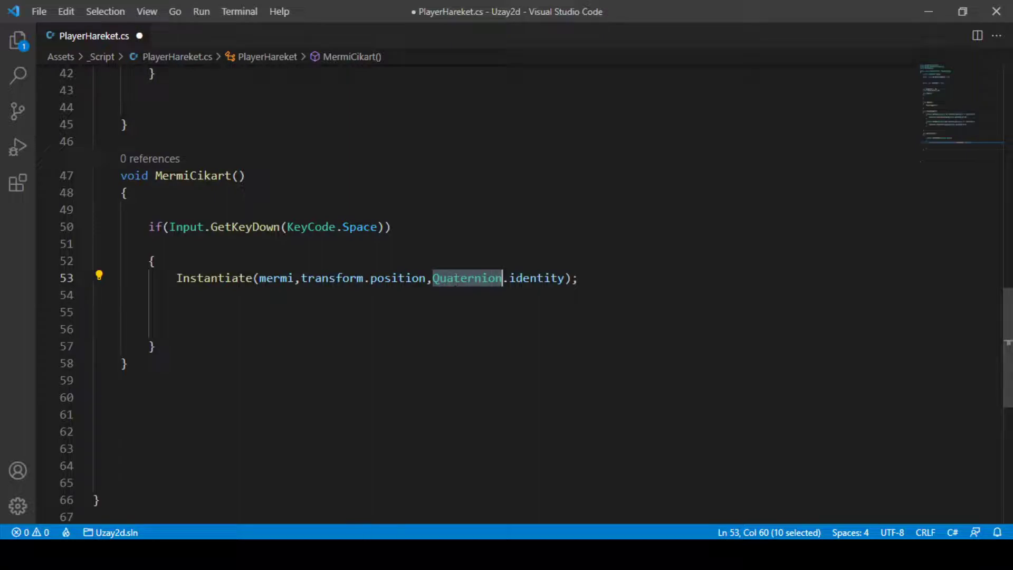
{"action": "key", "text": "alt+Tab"}
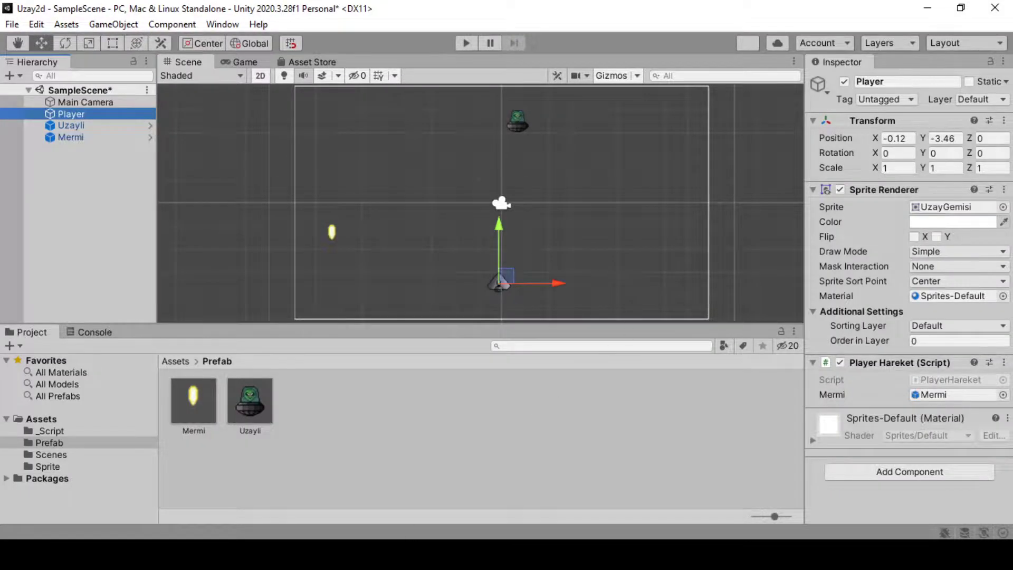
{"action": "key", "text": "alt+Tab"}
{"action": "mouse_move", "coordinate": [481, 281]}
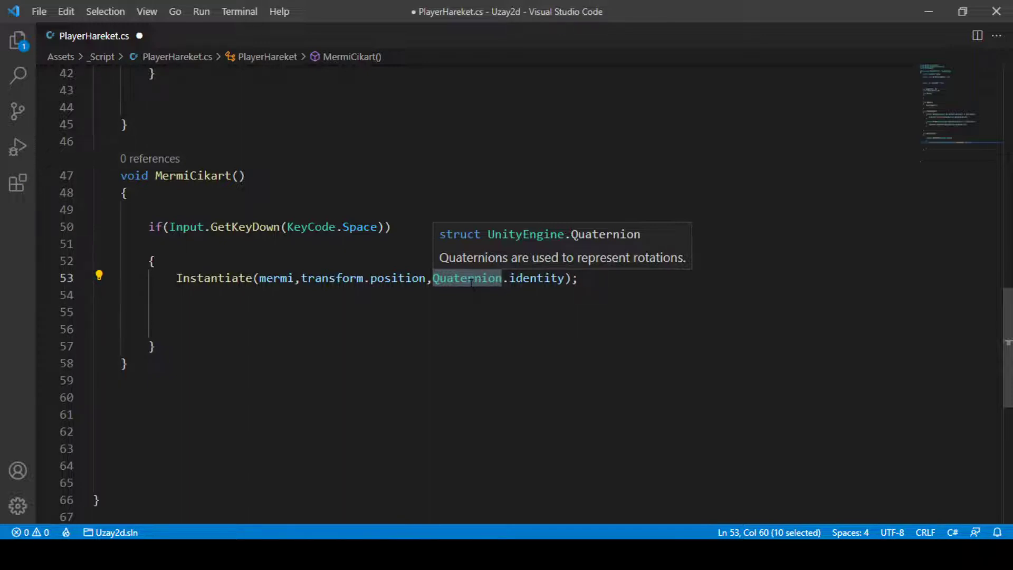
Highlight the Quaternion argument of the Instantiate line to explain it
{"action": "left_click", "coordinate": [477, 295]}
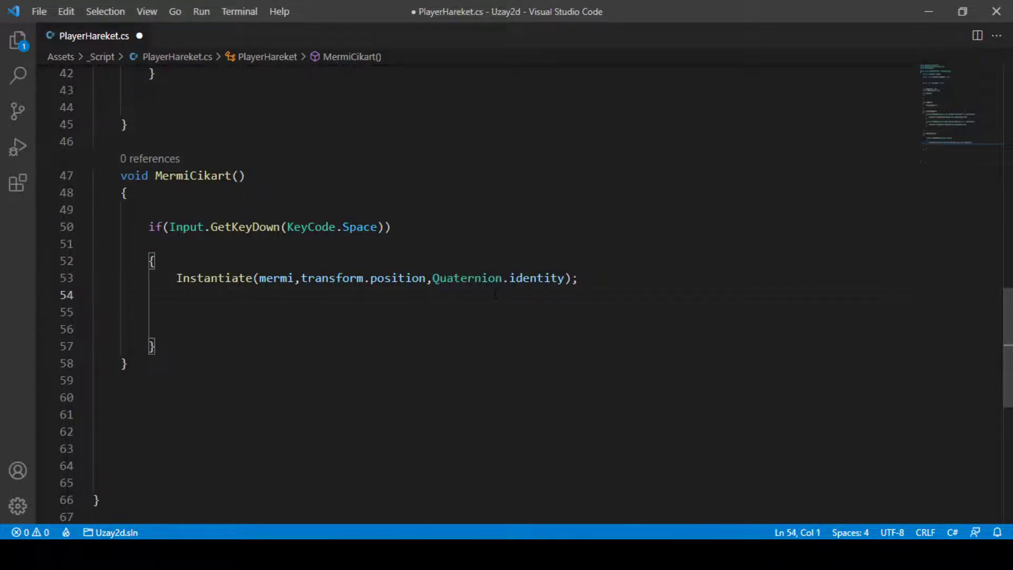
{"action": "left_click", "coordinate": [502, 278]}
{"action": "left_click_drag", "start_coordinate": [502, 278], "coordinate": [446, 278]}
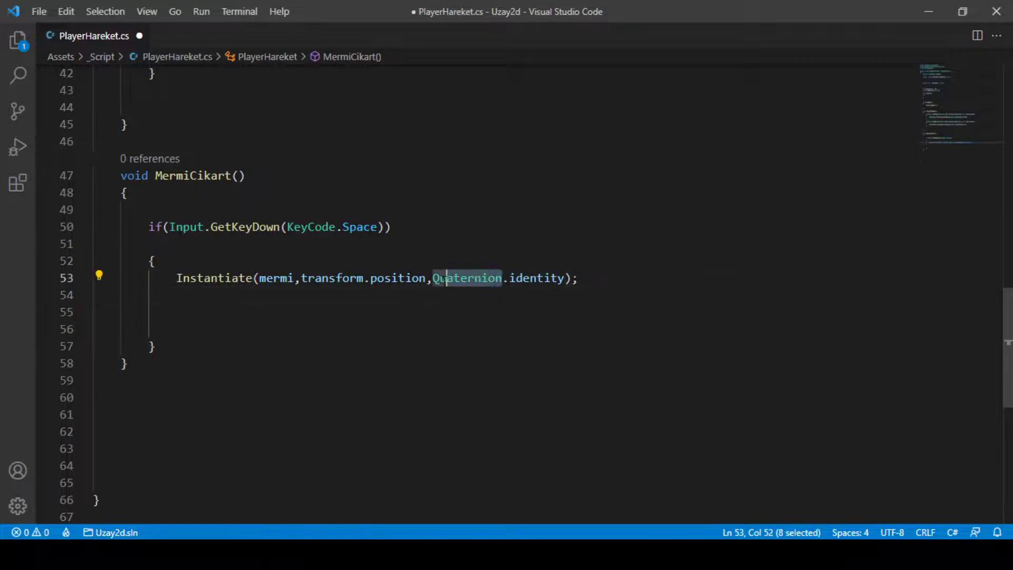
{"action": "left_click", "coordinate": [438, 279]}
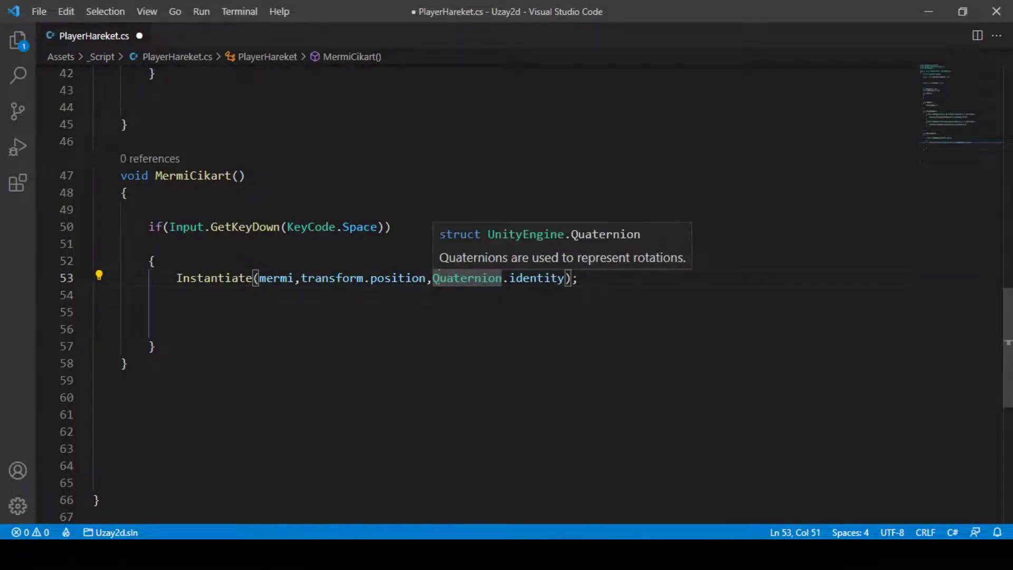
{"action": "left_click_drag", "start_coordinate": [438, 278], "coordinate": [501, 278]}
{"action": "left_click", "coordinate": [433, 279]}
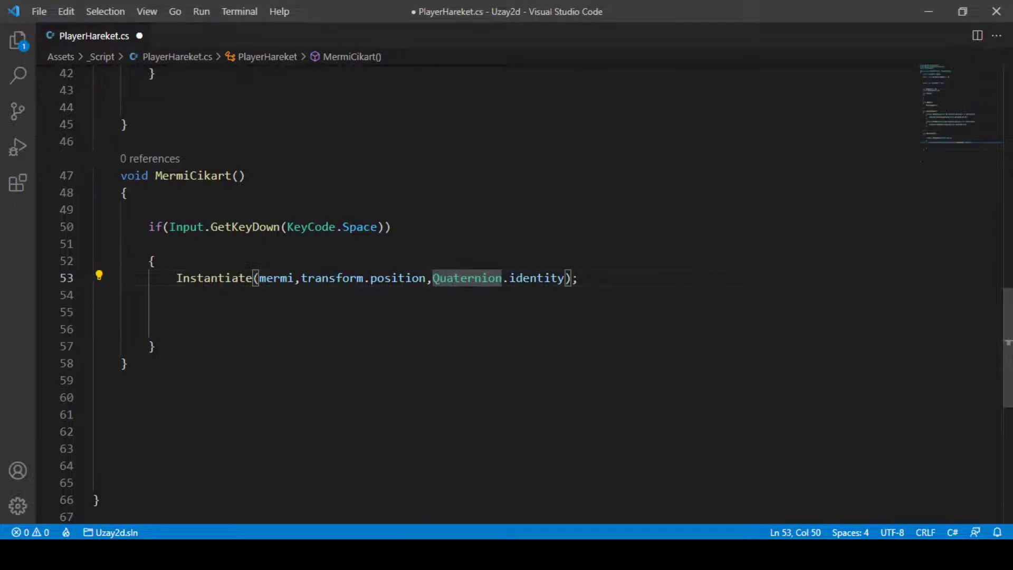
{"action": "mouse_move", "coordinate": [489, 279]}
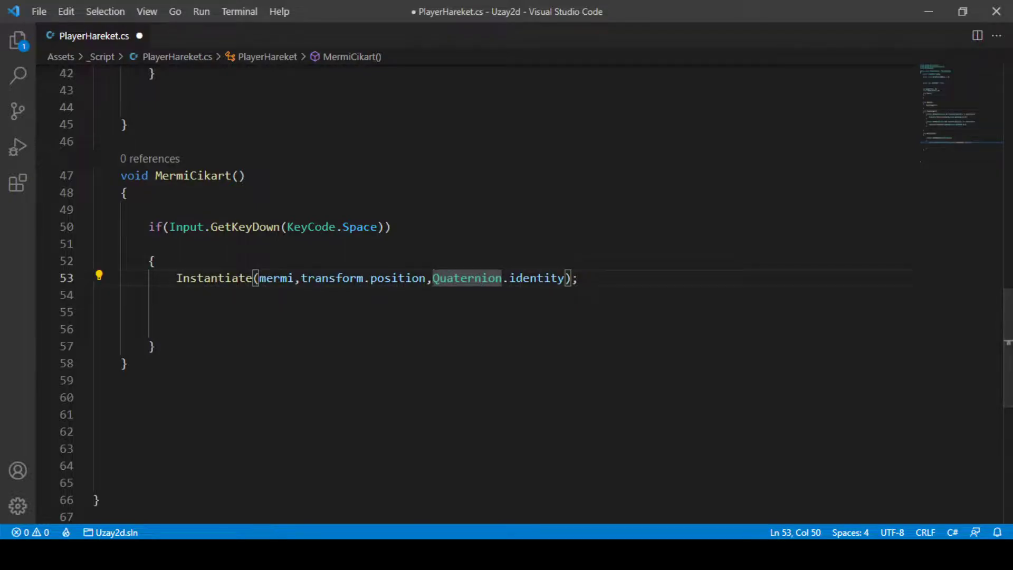
{"action": "key", "text": "alt+Tab"}
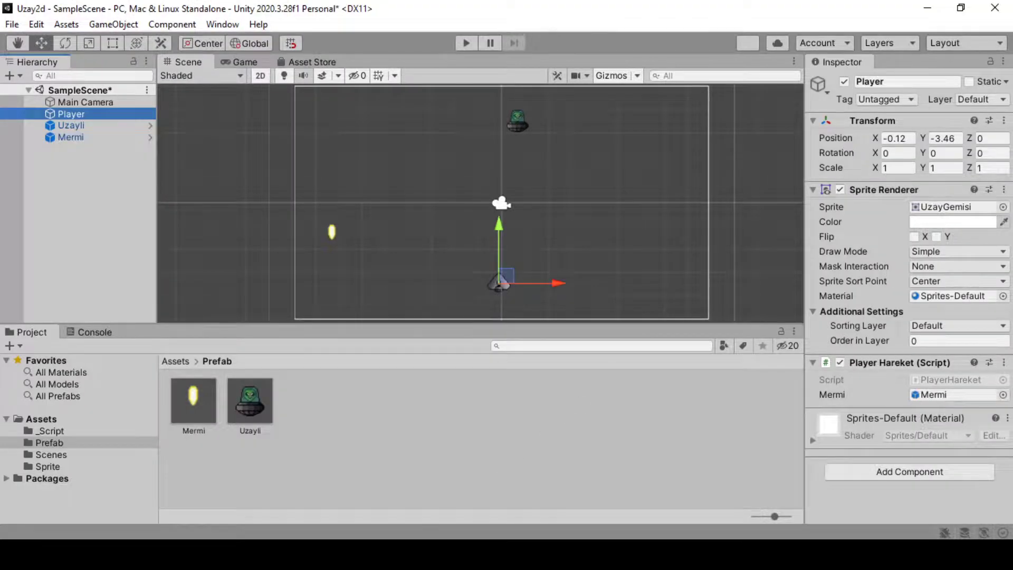
{"action": "key", "text": "alt+Tab"}
{"action": "mouse_move", "coordinate": [492, 282]}
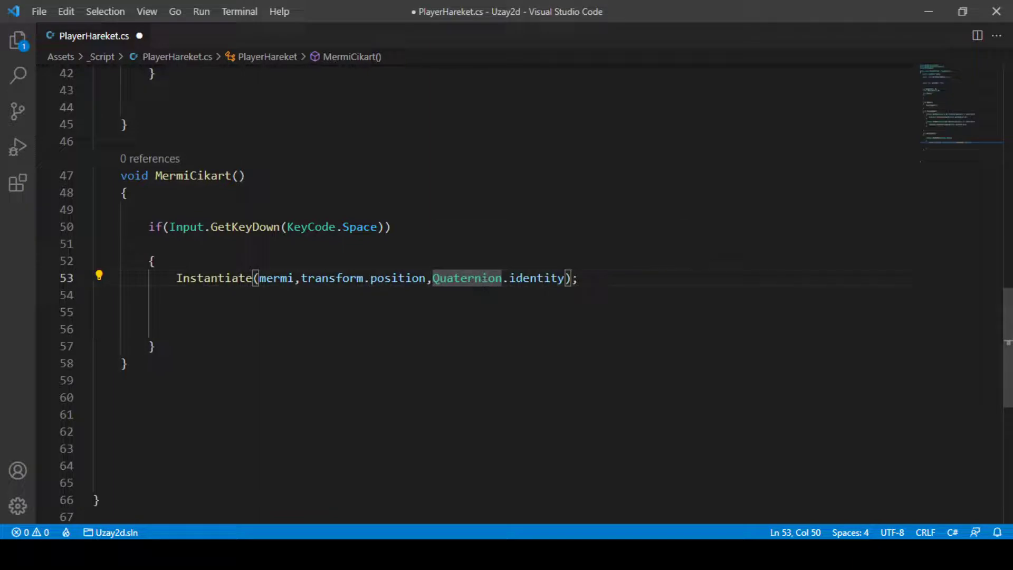
Highlight Quaternion. and identity on line 53 to explain the identity rotation
{"action": "left_click", "coordinate": [470, 278]}
{"action": "left_click_drag", "start_coordinate": [433, 278], "coordinate": [502, 278]}
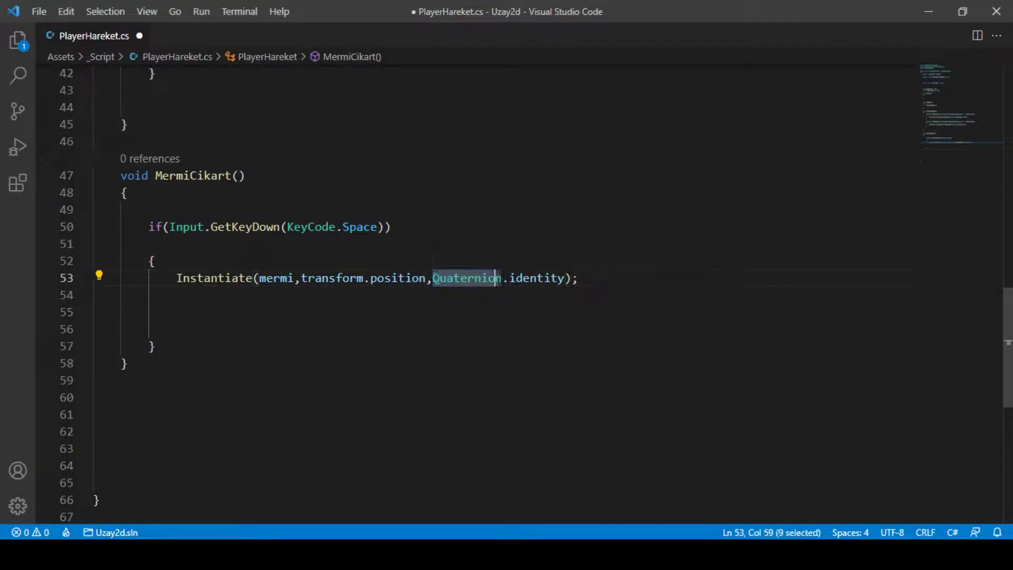
{"action": "left_click", "coordinate": [502, 278]}
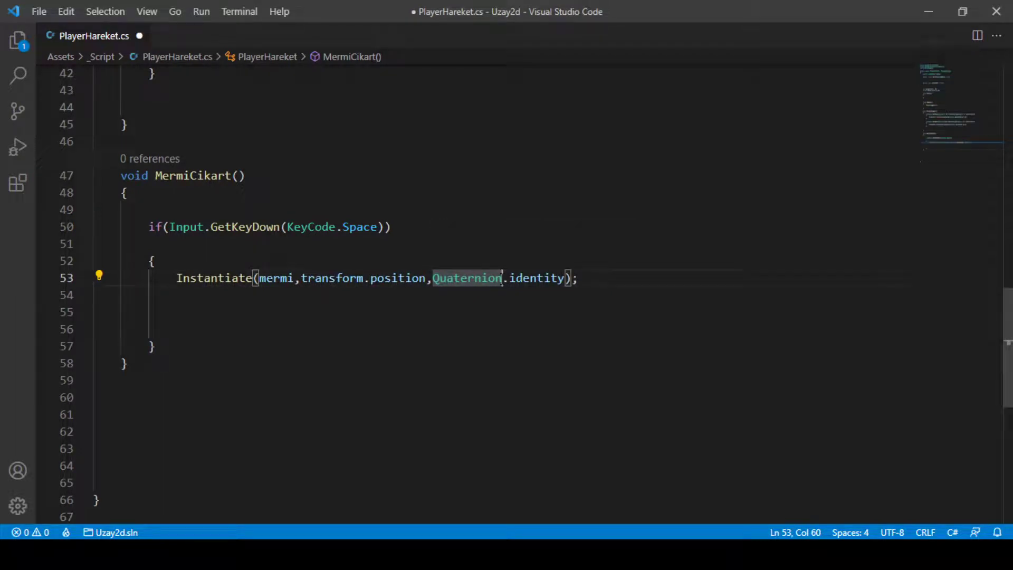
{"action": "double_click", "coordinate": [529, 279]}
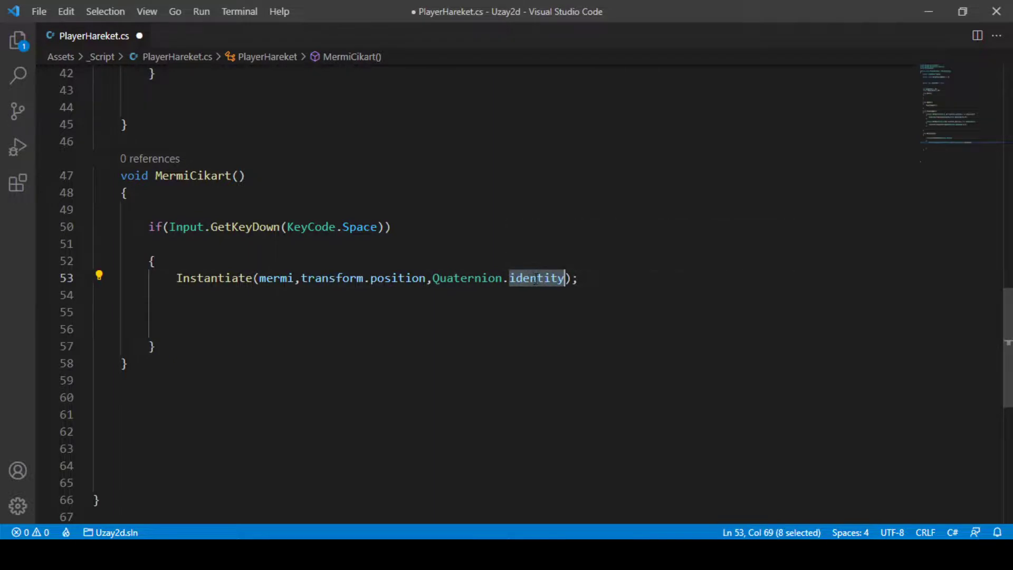
{"action": "key", "text": "Escape"}
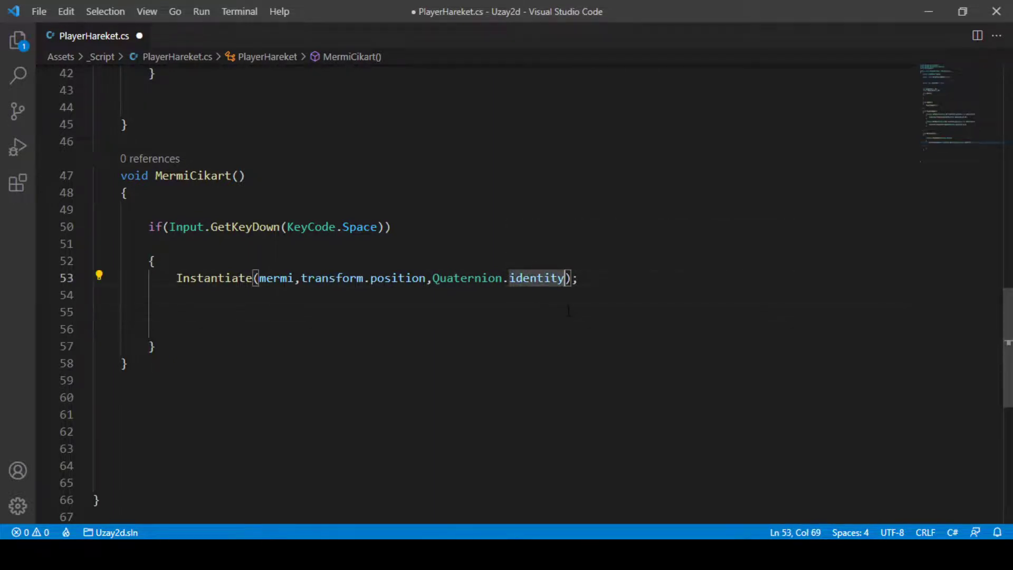
{"action": "key", "text": "Down"}
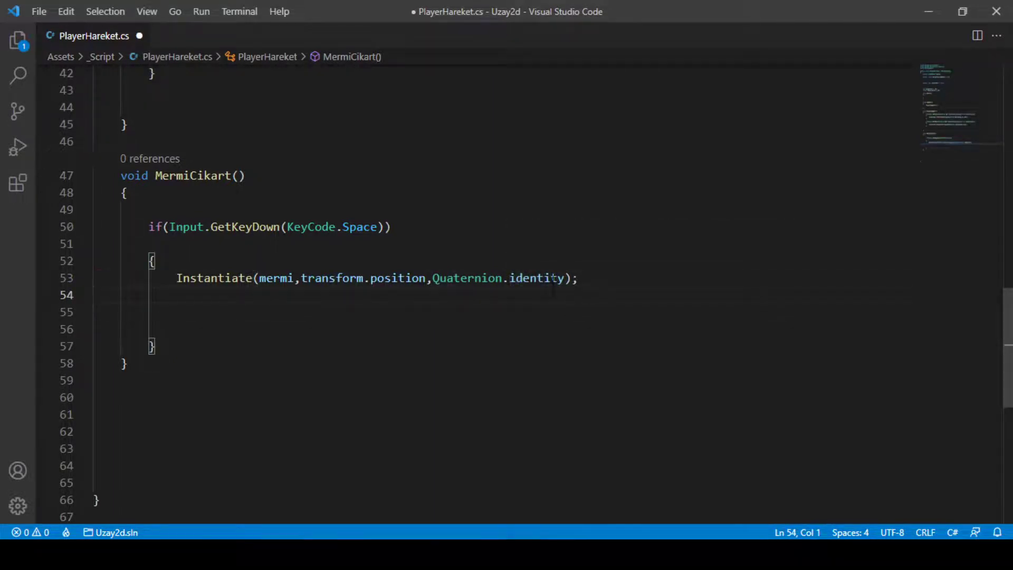
{"action": "double_click", "coordinate": [554, 278]}
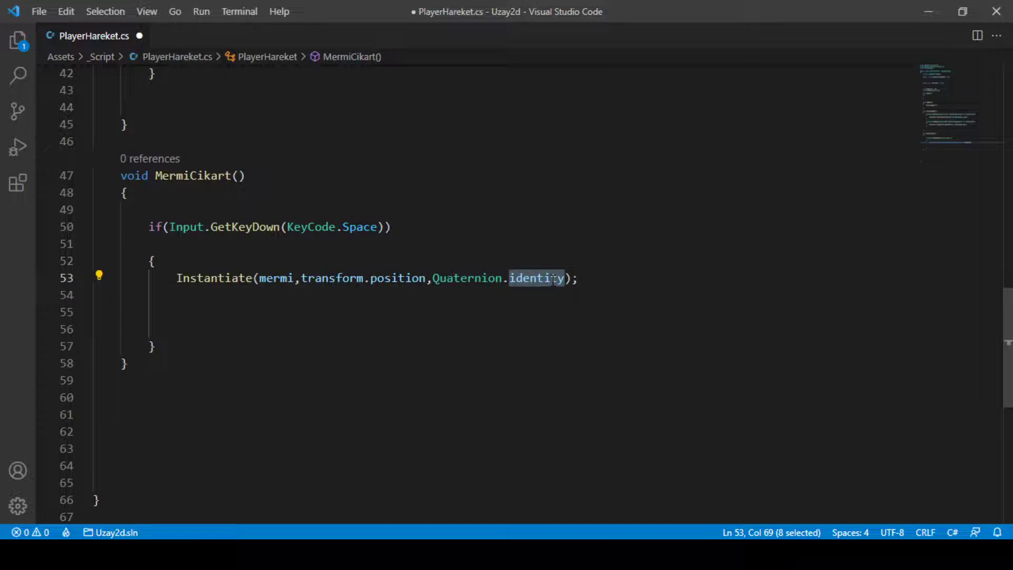
{"action": "left_click", "coordinate": [552, 278]}
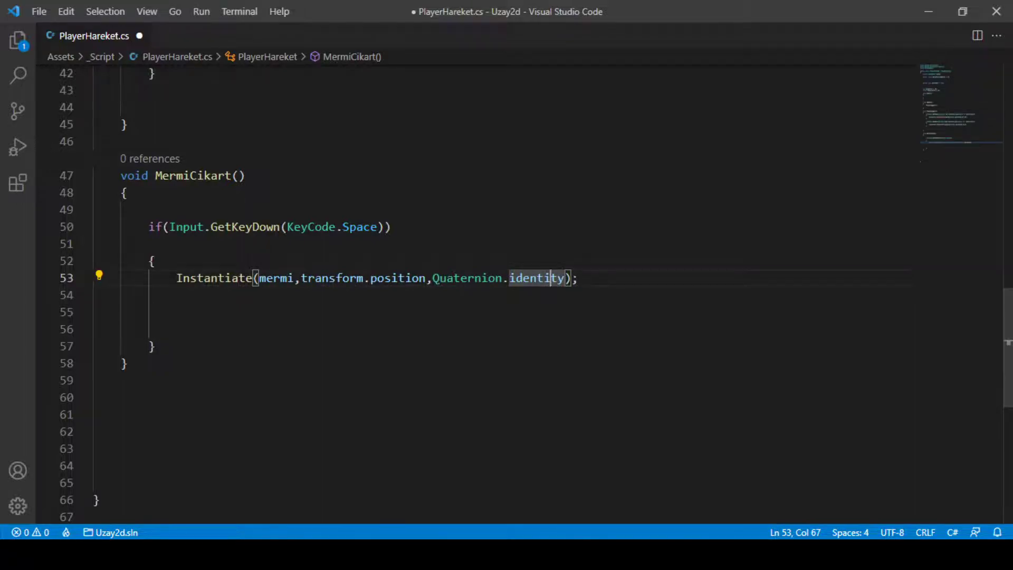
Check the Mermi bullet object in Unity and show info for Quaternion.identity
{"action": "key", "text": "alt+Tab"}
{"action": "left_click", "coordinate": [60, 138]}
{"action": "left_click_drag", "start_coordinate": [432, 278], "coordinate": [571, 278]}
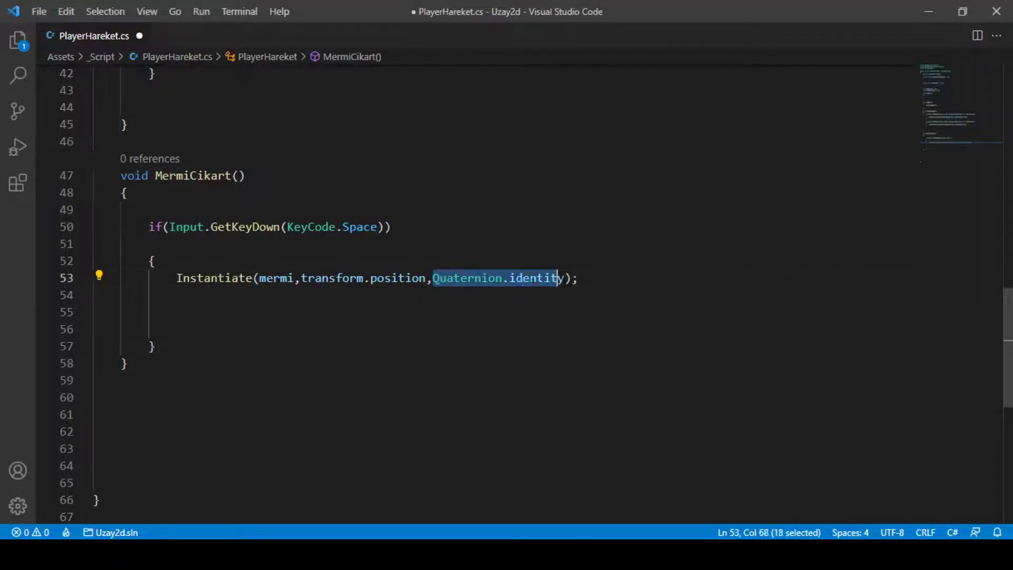
{"action": "left_click", "coordinate": [567, 278]}
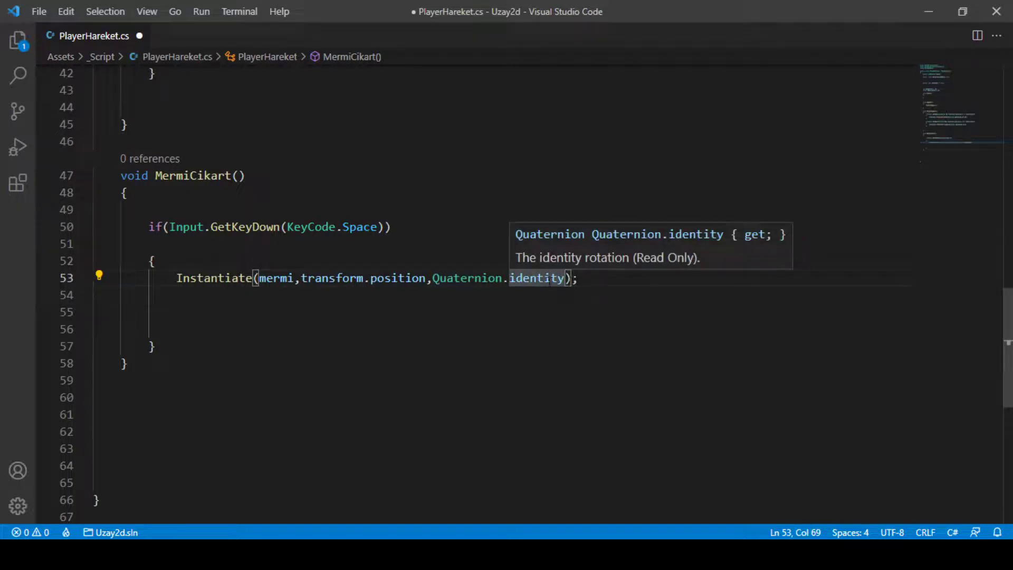
{"action": "left_click", "coordinate": [612, 278]}
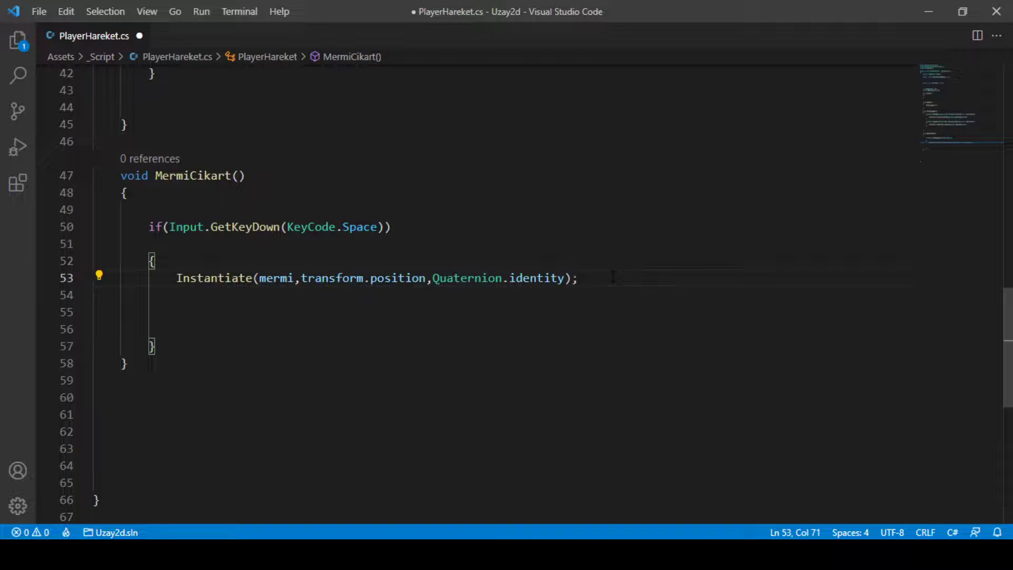
{"action": "key", "text": "alt+Tab"}
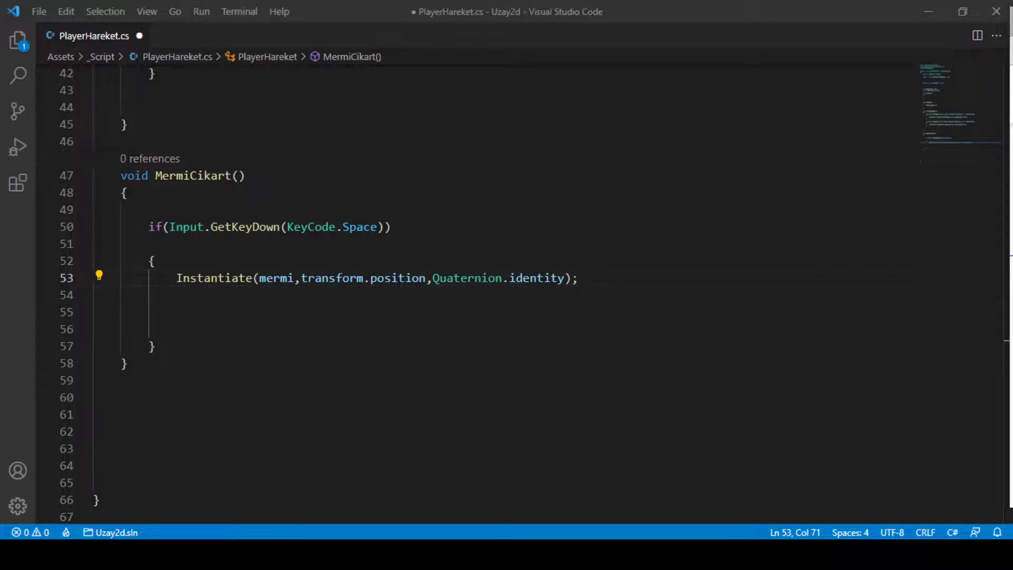
Start new lines below the MermiCikart method's closing brace
{"action": "left_click", "coordinate": [645, 256]}
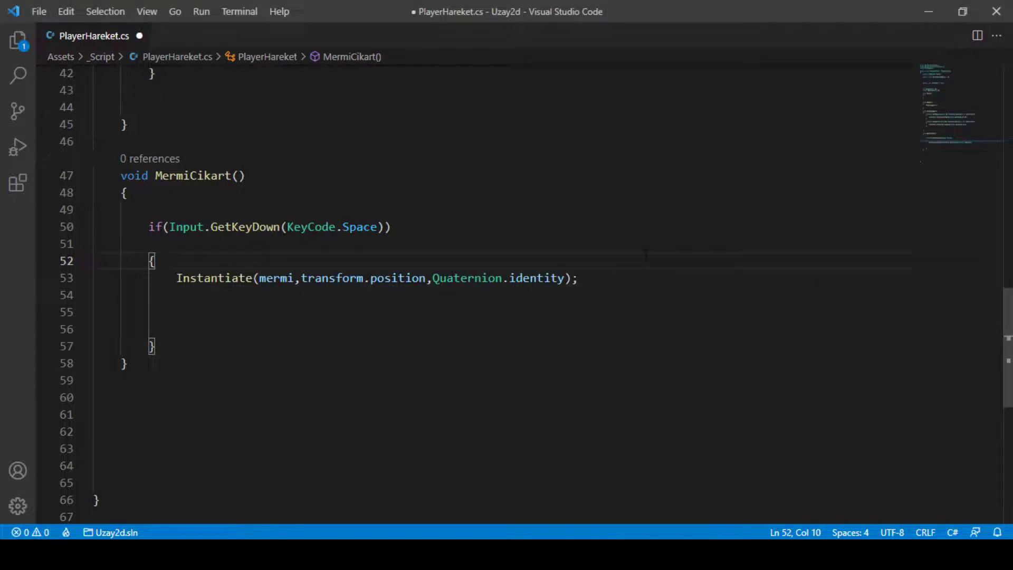
{"action": "left_click", "coordinate": [259, 359]}
{"action": "key", "text": "Return"}
{"action": "key", "text": "Return"}
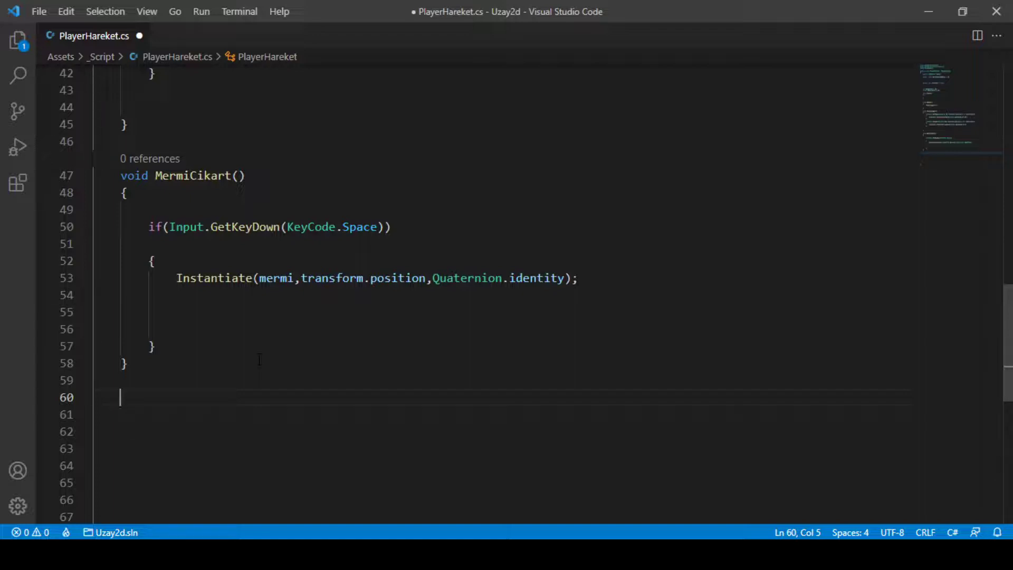
Declare the coroutine signature IEnumerator MermiYenilemeZamani()
{"action": "type", "text": "I"}
{"action": "type", "text": "Enum"}
{"action": "key", "text": "Down"}
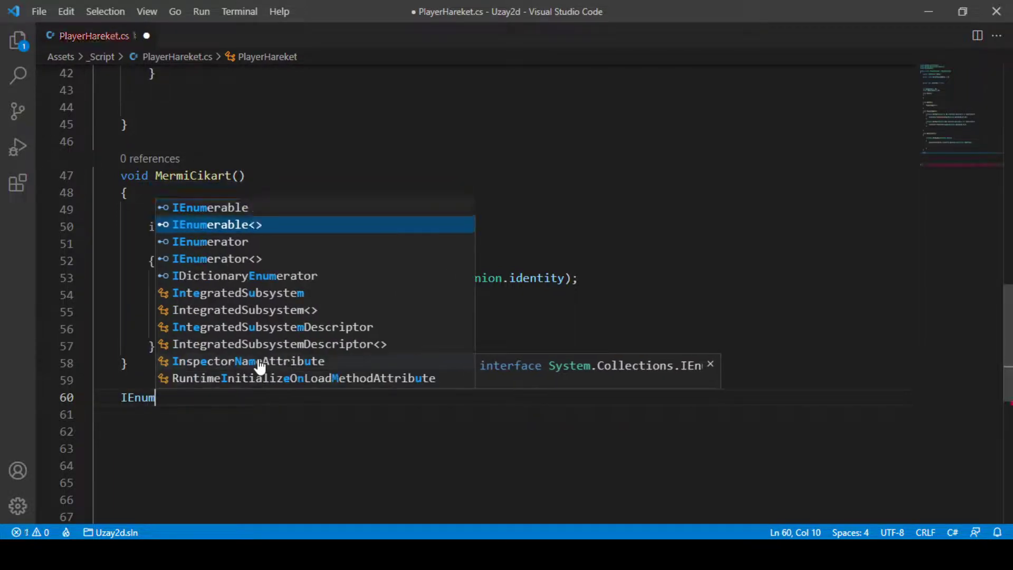
{"action": "key", "text": "Down"}
{"action": "key", "text": "Return"}
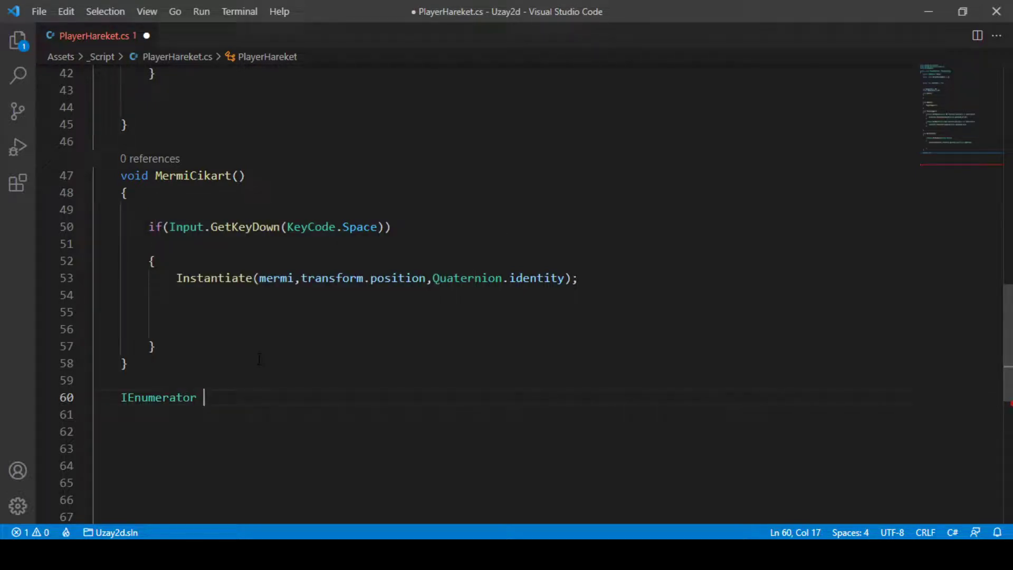
{"action": "type", "text": "Me"}
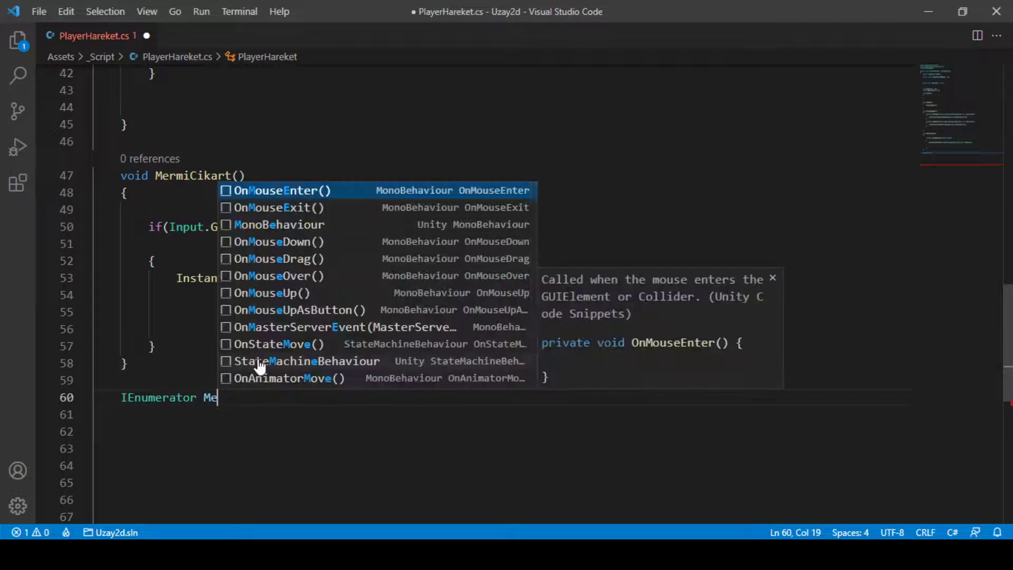
{"action": "type", "text": "rmiYenile"}
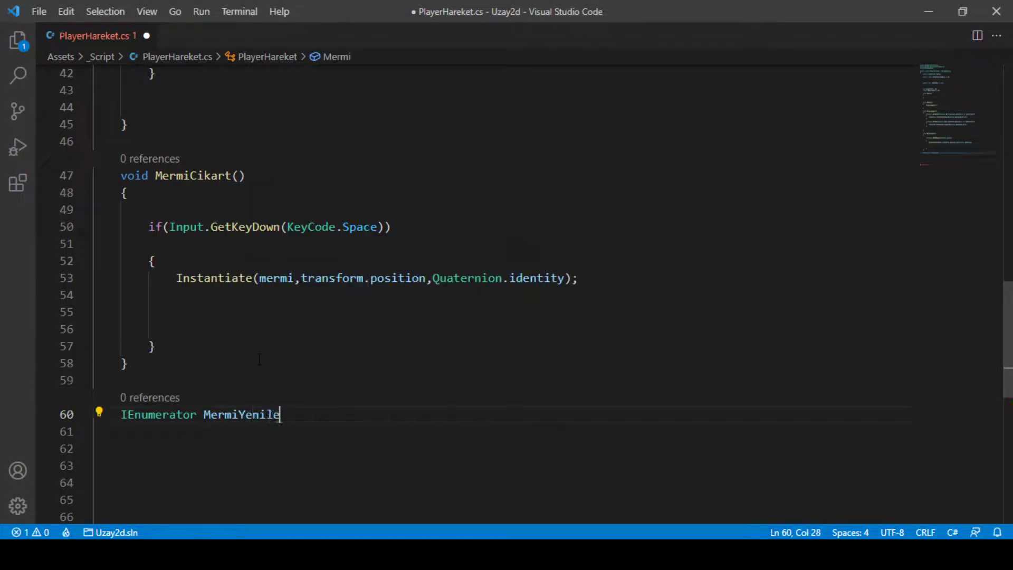
{"action": "type", "text": "meZaman"}
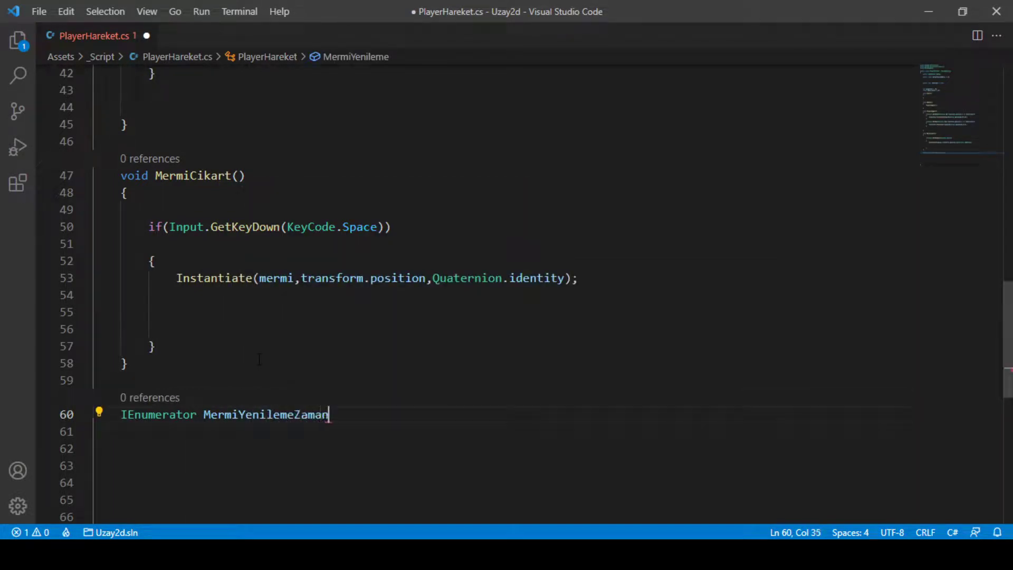
{"action": "type", "text": "i"}
{"action": "type", "text": "("}
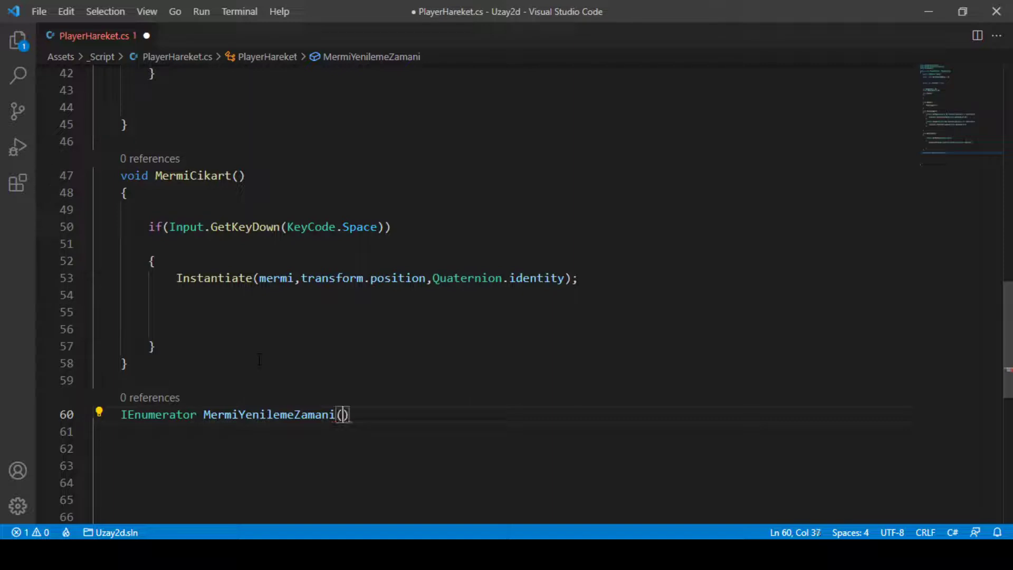
{"action": "type", "text": ")"}
Give the coroutine a braced body that calls MermiCikart();
{"action": "key", "text": "Return"}
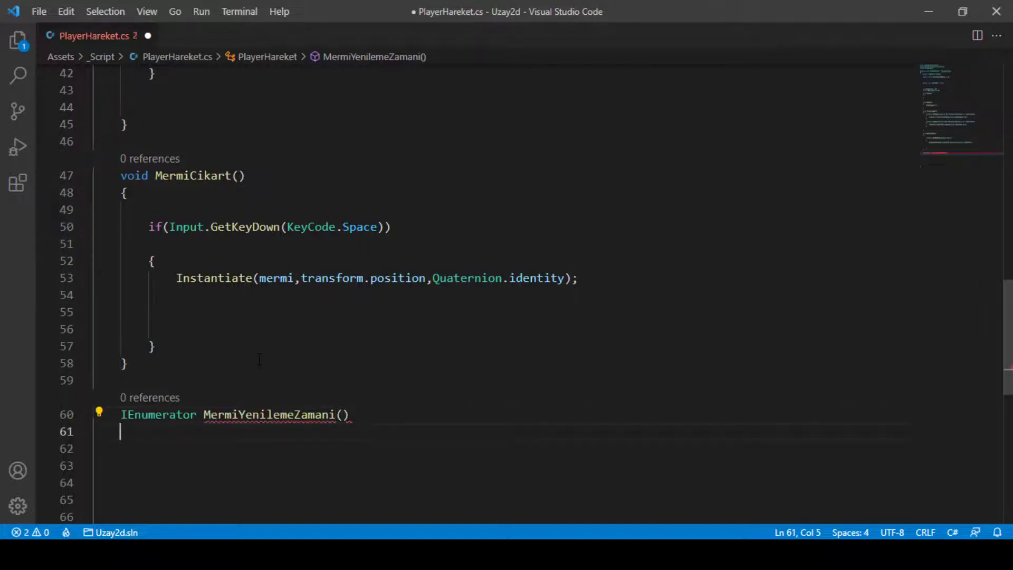
{"action": "type", "text": "{"}
{"action": "key", "text": "Return"}
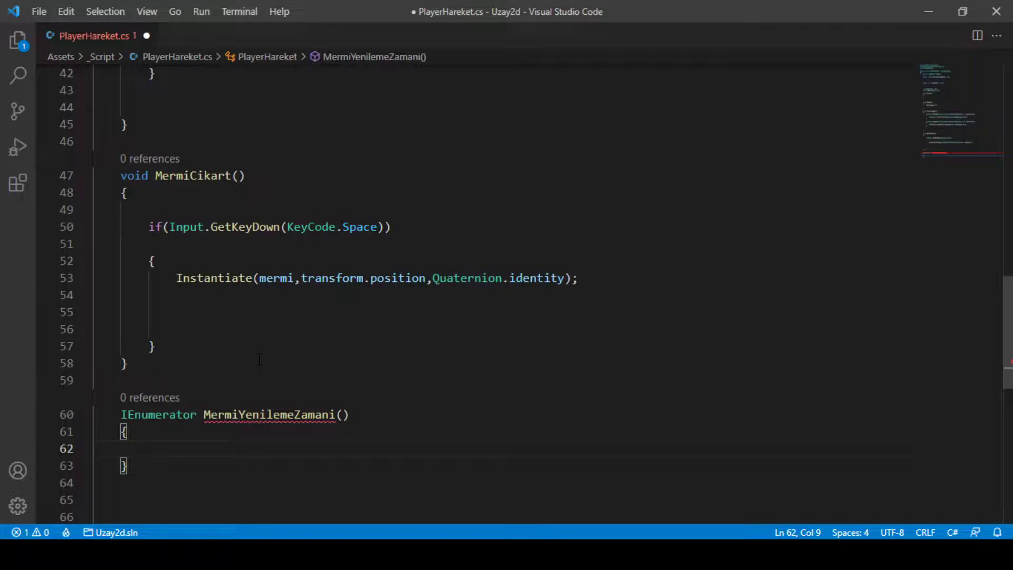
{"action": "type", "text": "Mermi"}
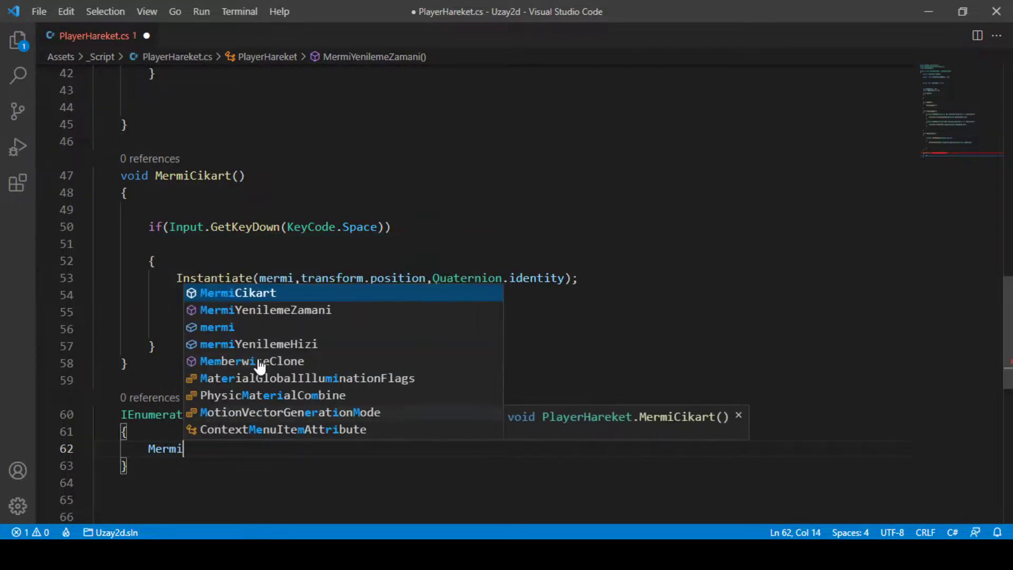
{"action": "key", "text": "Return"}
{"action": "scroll", "coordinate": [259, 358], "scroll_direction": "down", "scroll_amount": 1}
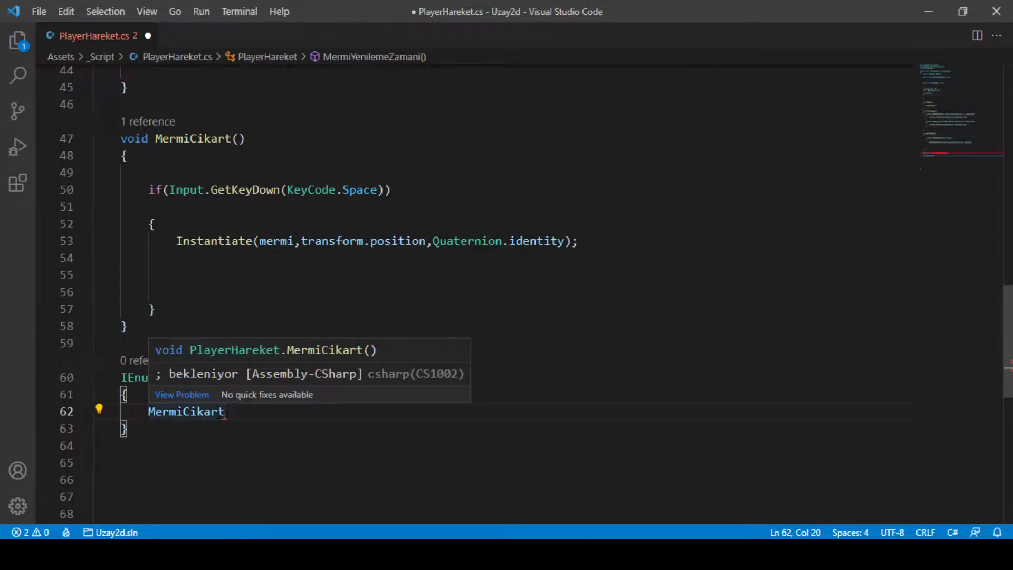
{"action": "type", "text": "();"}
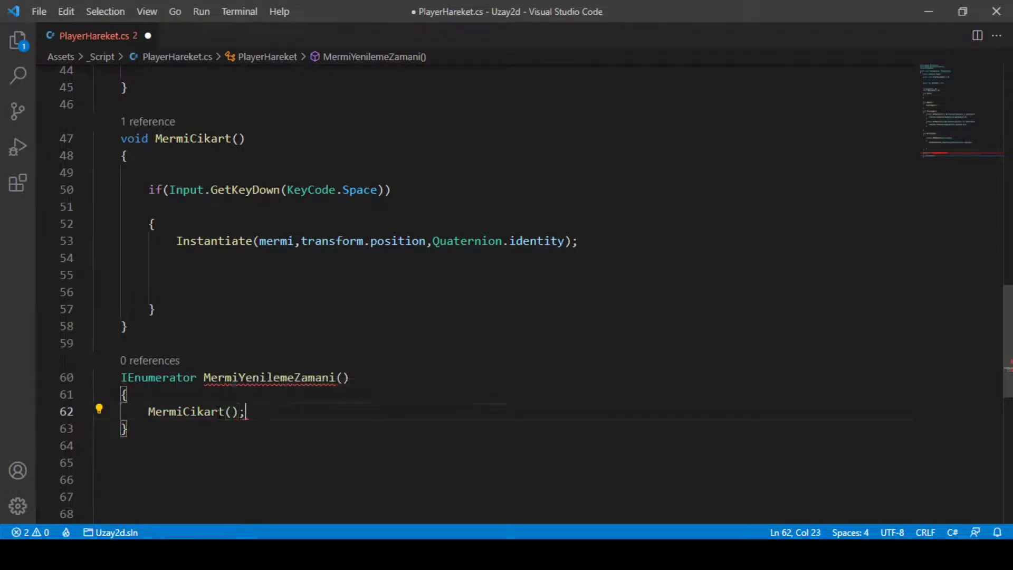
{"action": "key", "text": "Return"}
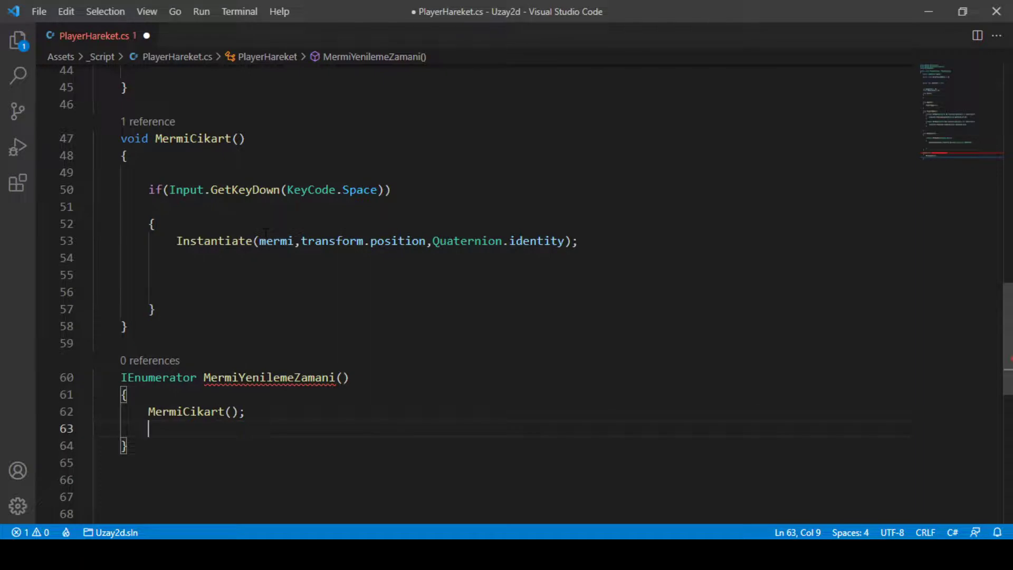
Highlight the Space key check and Instantiate statement in MermiCikart to explain them
{"action": "left_click_drag", "start_coordinate": [148, 189], "coordinate": [391, 190]}
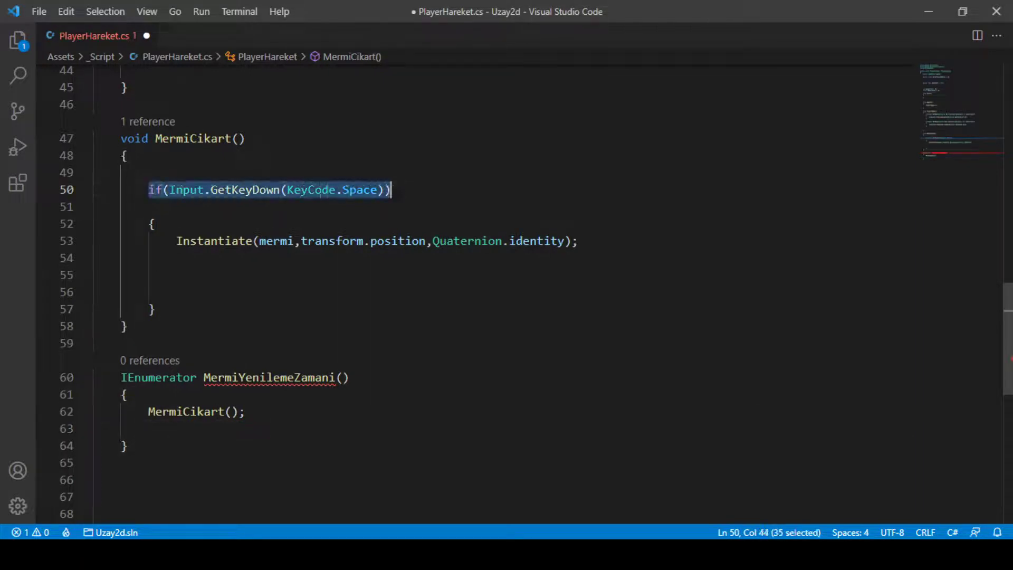
{"action": "left_click", "coordinate": [94, 257]}
{"action": "left_click_drag", "start_coordinate": [177, 240], "coordinate": [578, 241]}
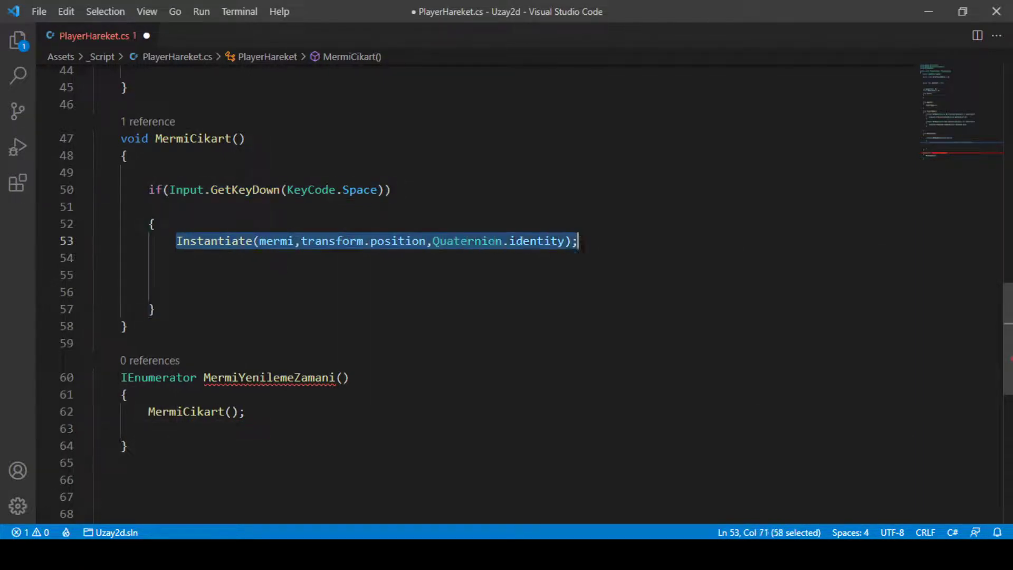
{"action": "left_click", "coordinate": [246, 412]}
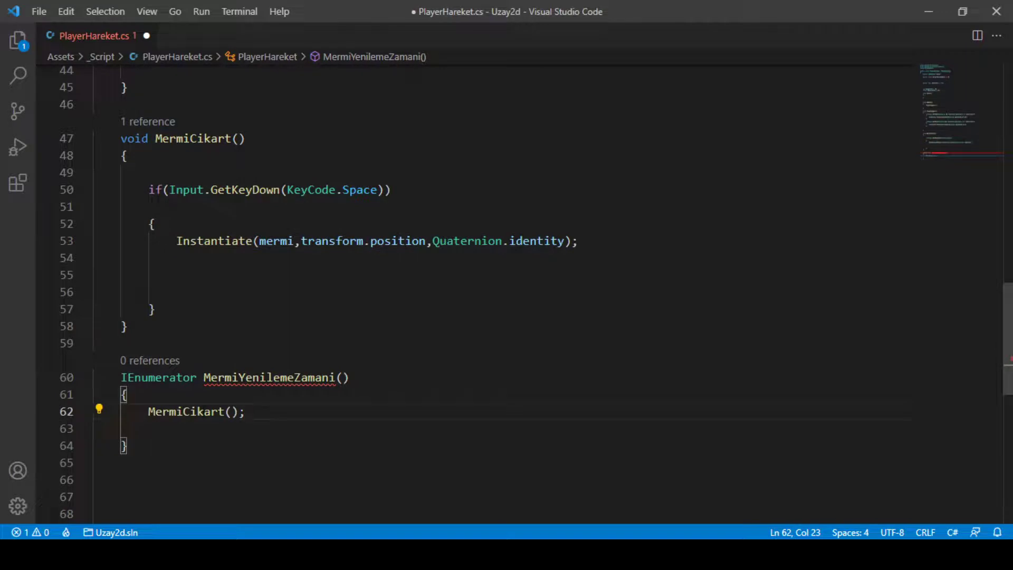
{"action": "left_click_drag", "start_coordinate": [148, 189], "coordinate": [154, 309]}
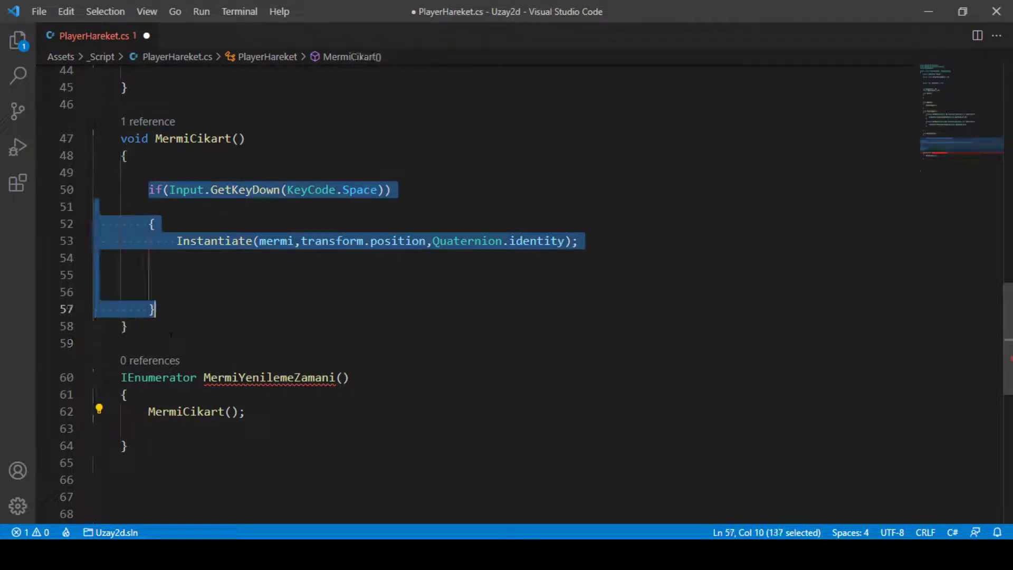
Add 'yield return null' on a new line below the MermiCikart() call
{"action": "left_click", "coordinate": [244, 411]}
{"action": "key", "text": "Return"}
{"action": "key", "text": "Return"}
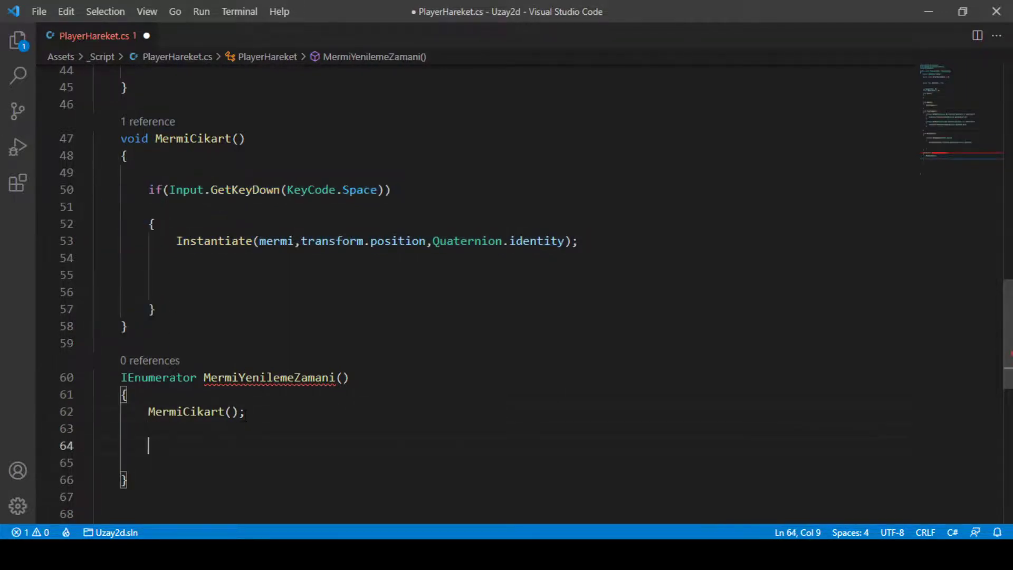
{"action": "type", "text": "yi"}
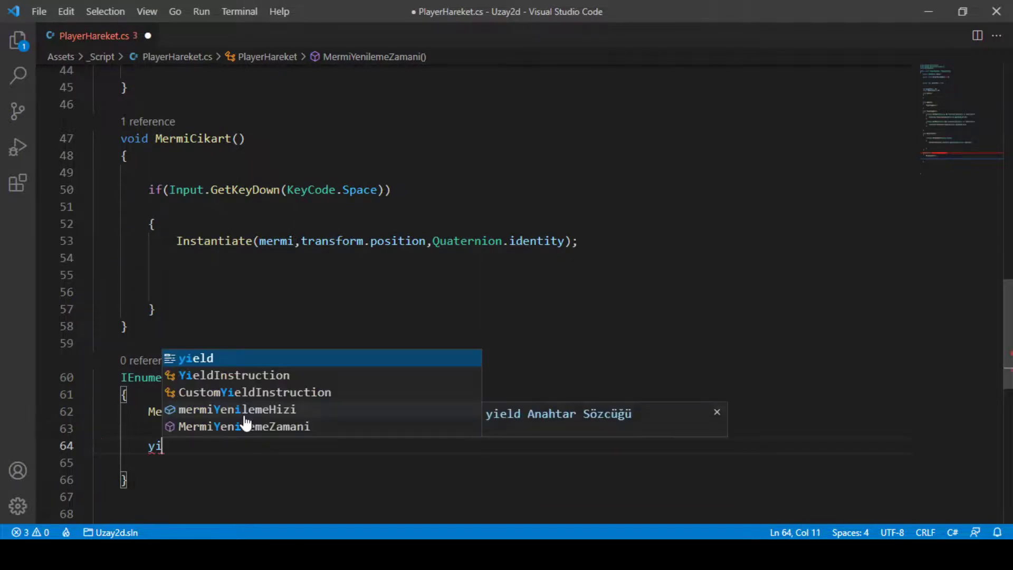
{"action": "type", "text": "eld"}
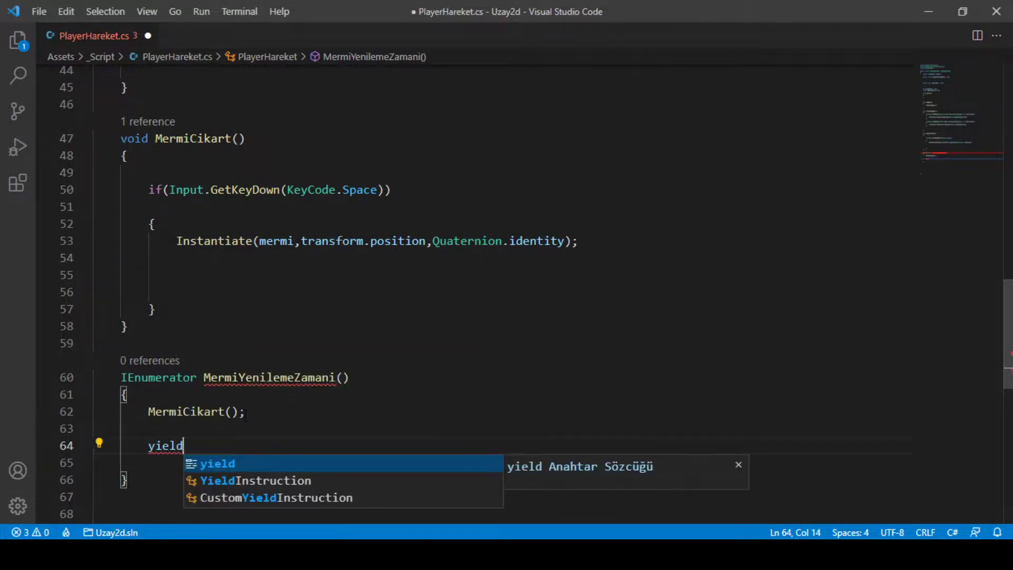
{"action": "type", "text": " re"}
{"action": "key", "text": "Tab"}
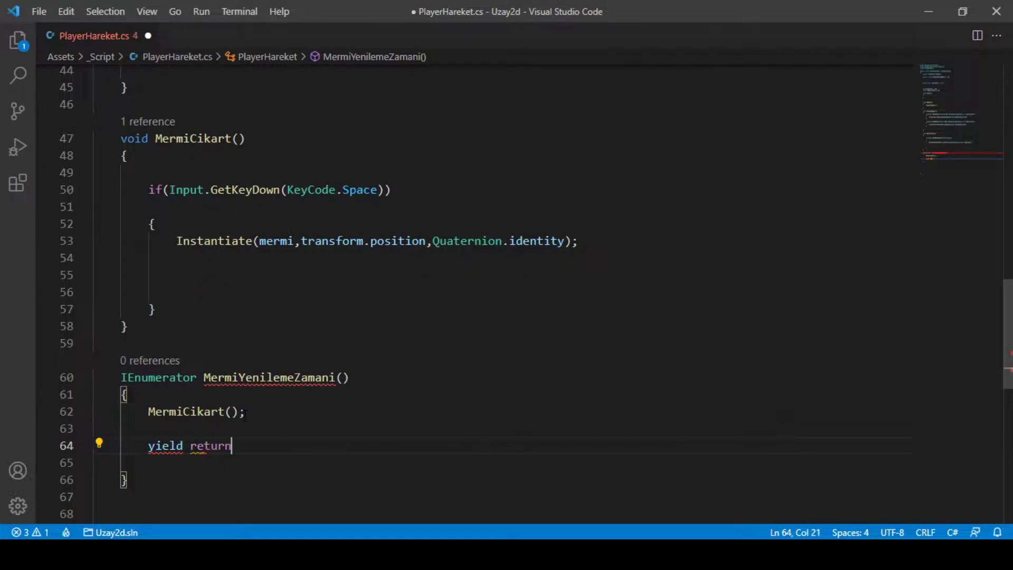
{"action": "type", "text": " null"}
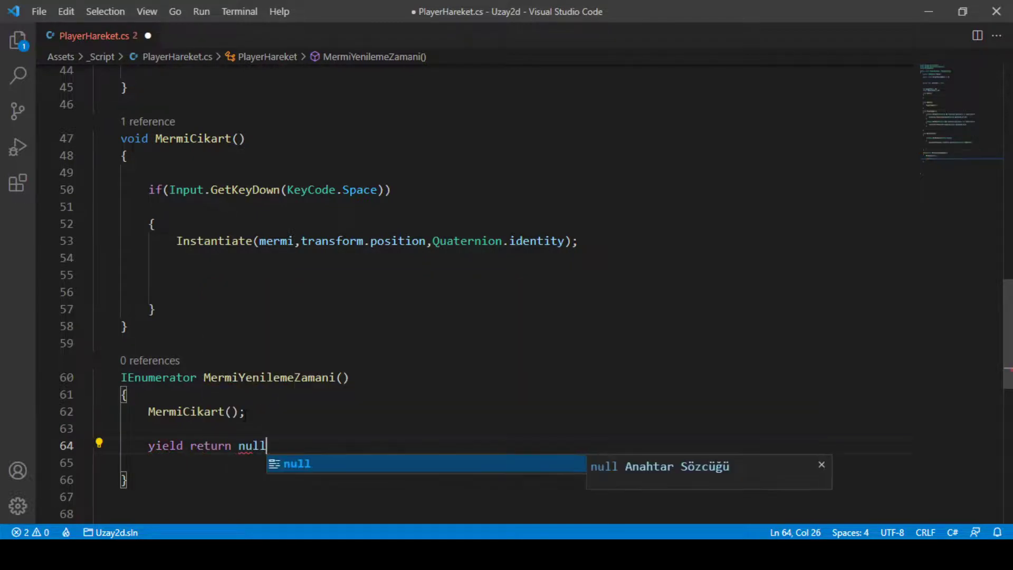
{"action": "type", "text": ";"}
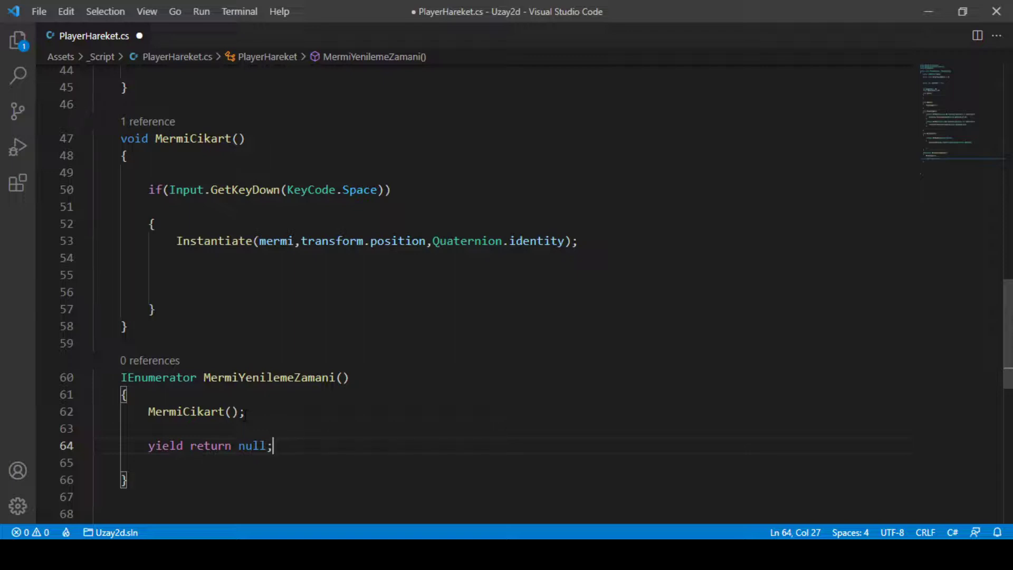
{"action": "scroll", "coordinate": [259, 399], "scroll_direction": "down", "scroll_amount": 2}
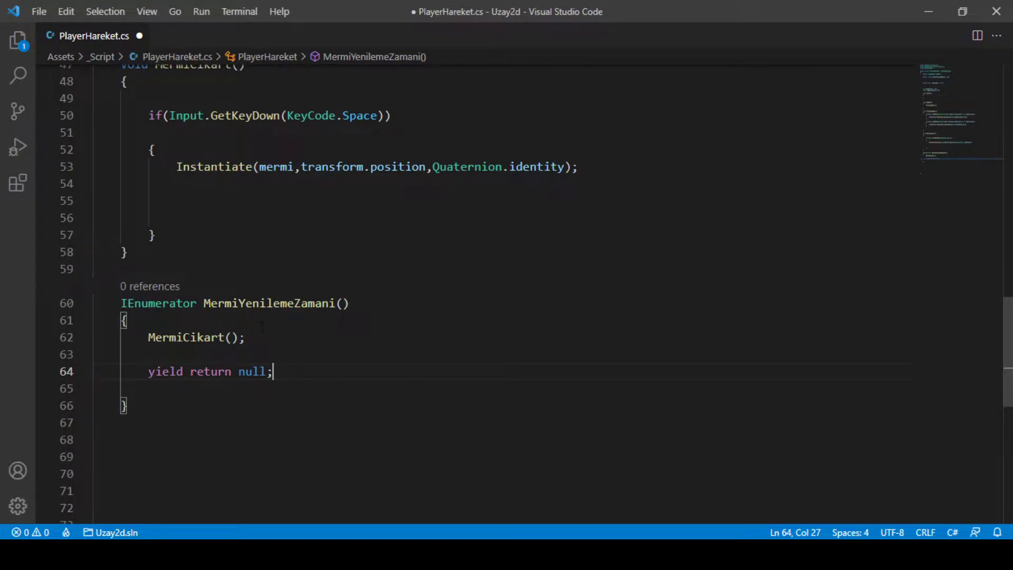
{"action": "scroll", "coordinate": [262, 326], "scroll_direction": "down", "scroll_amount": 3}
{"action": "scroll", "coordinate": [262, 326], "scroll_direction": "up", "scroll_amount": 5}
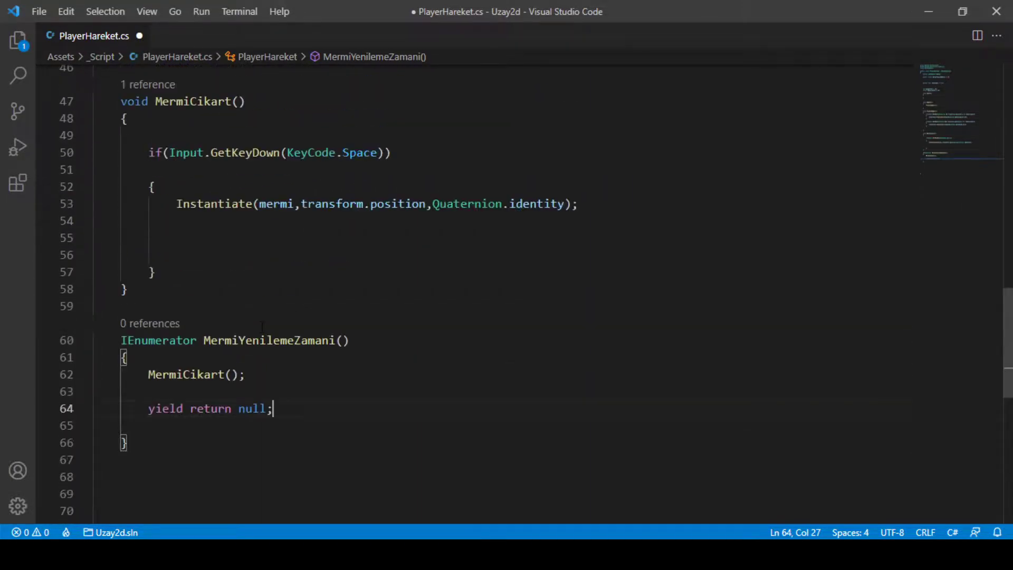
{"action": "scroll", "coordinate": [262, 328], "scroll_direction": "up", "scroll_amount": 1}
{"action": "scroll", "coordinate": [262, 328], "scroll_direction": "down", "scroll_amount": 1}
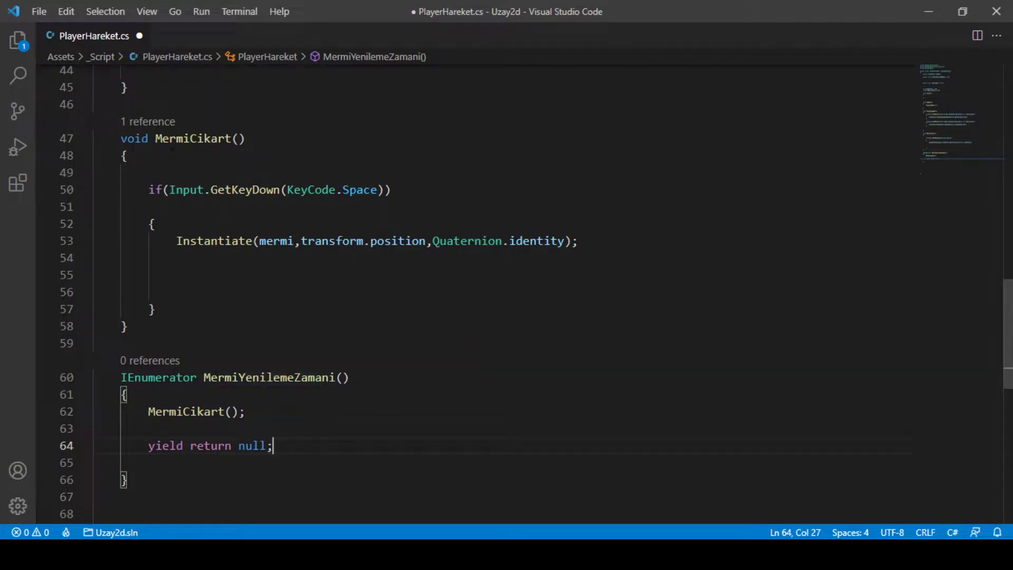
{"action": "double_click", "coordinate": [185, 411]}
{"action": "left_click_drag", "start_coordinate": [150, 411], "coordinate": [246, 411]}
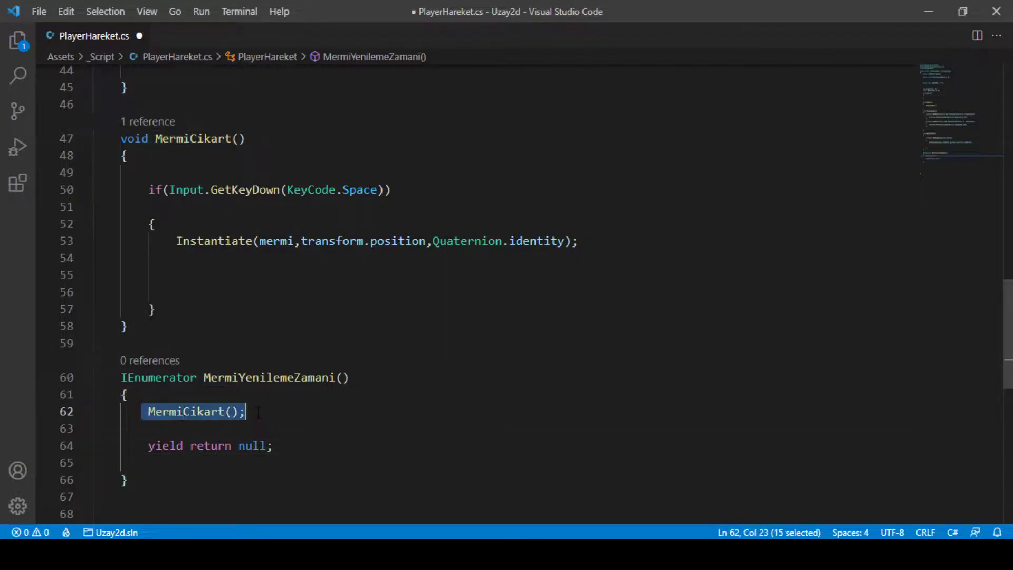
{"action": "left_click", "coordinate": [259, 412]}
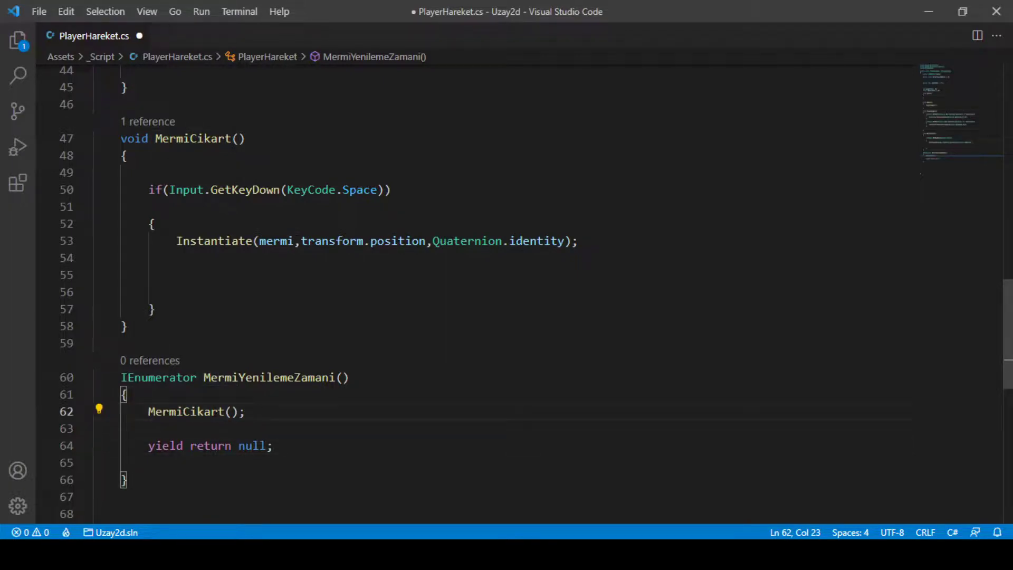
{"action": "left_click_drag", "start_coordinate": [148, 445], "coordinate": [272, 446]}
{"action": "scroll", "coordinate": [290, 390], "scroll_direction": "up", "scroll_amount": 2}
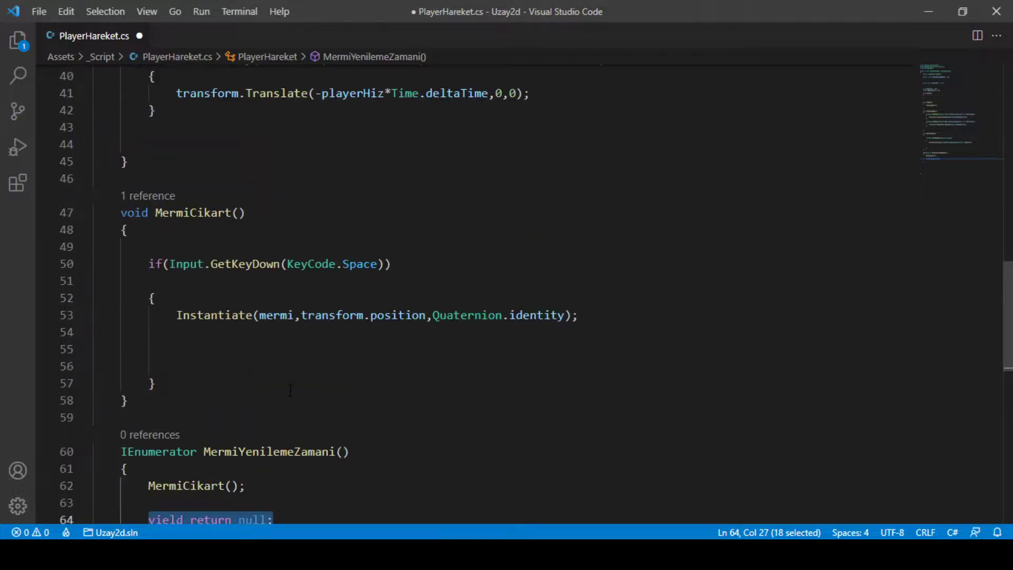
{"action": "scroll", "coordinate": [290, 391], "scroll_direction": "up", "scroll_amount": 3}
{"action": "scroll", "coordinate": [290, 390], "scroll_direction": "up", "scroll_amount": 2}
{"action": "scroll", "coordinate": [290, 391], "scroll_direction": "up", "scroll_amount": 2}
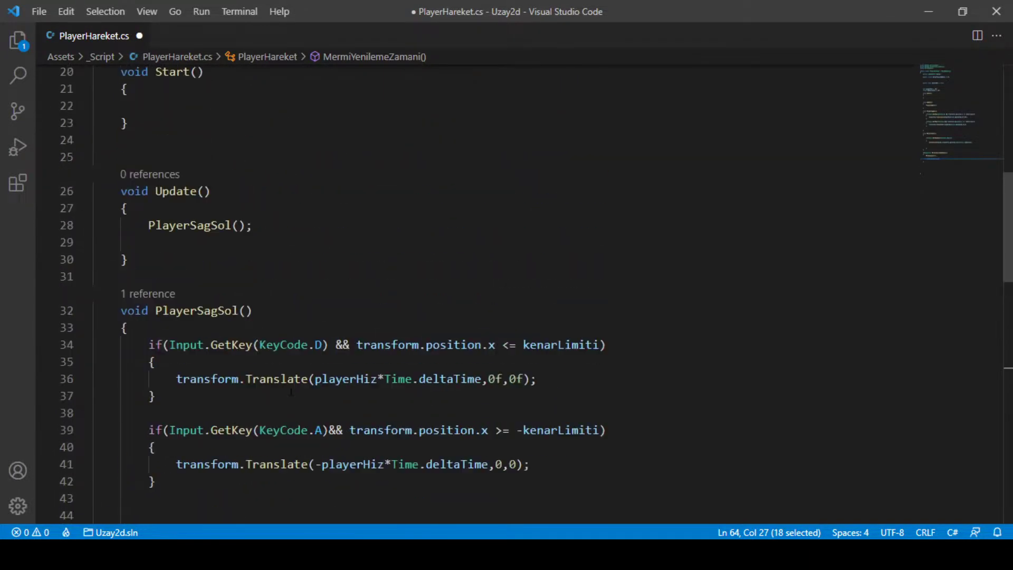
{"action": "scroll", "coordinate": [291, 390], "scroll_direction": "up", "scroll_amount": 1}
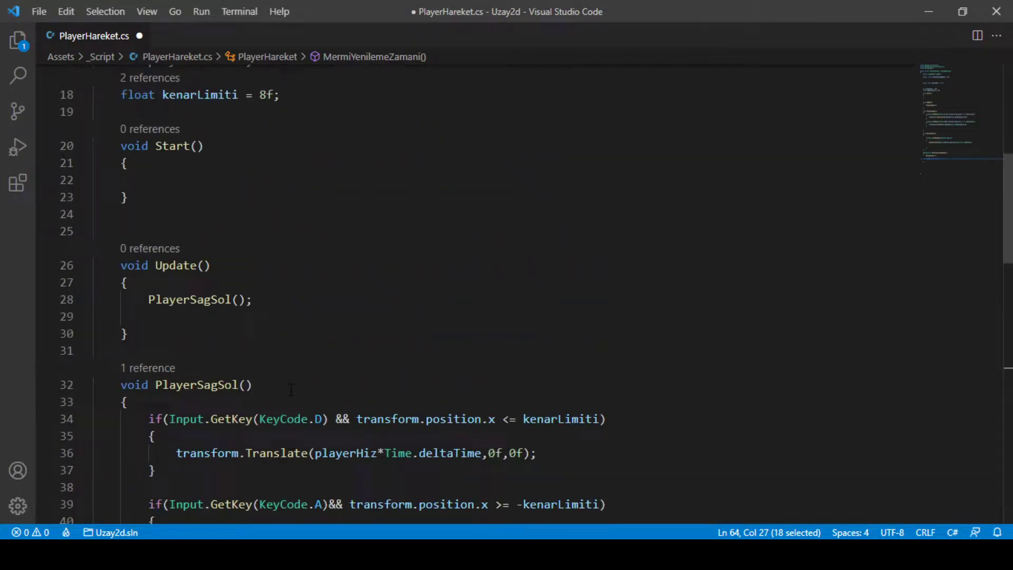
{"action": "scroll", "coordinate": [295, 353], "scroll_direction": "down", "scroll_amount": 4}
{"action": "scroll", "coordinate": [295, 352], "scroll_direction": "up", "scroll_amount": 1}
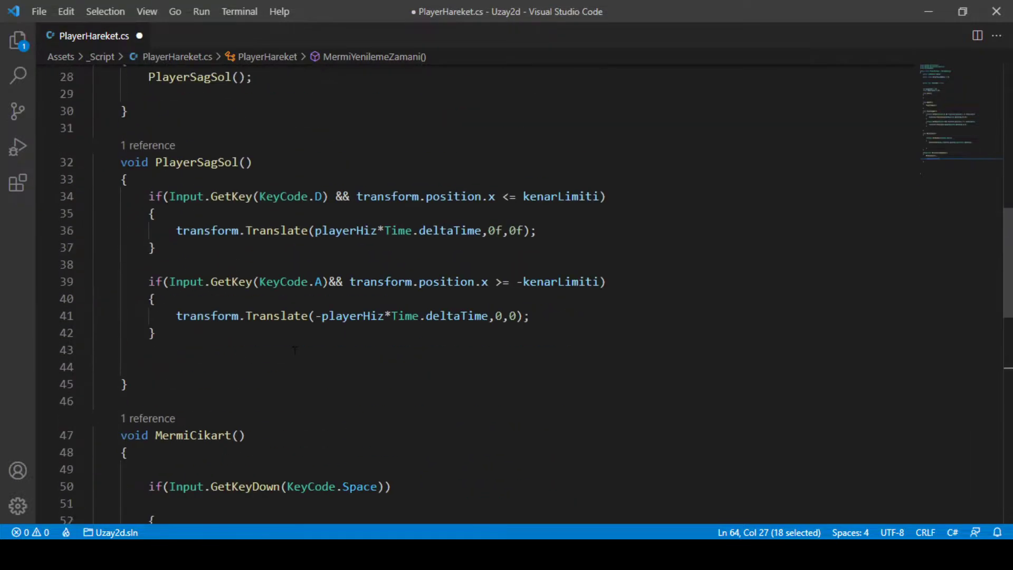
{"action": "scroll", "coordinate": [294, 352], "scroll_direction": "up", "scroll_amount": 5}
{"action": "scroll", "coordinate": [295, 353], "scroll_direction": "up", "scroll_amount": 1}
{"action": "scroll", "coordinate": [295, 352], "scroll_direction": "down", "scroll_amount": 1}
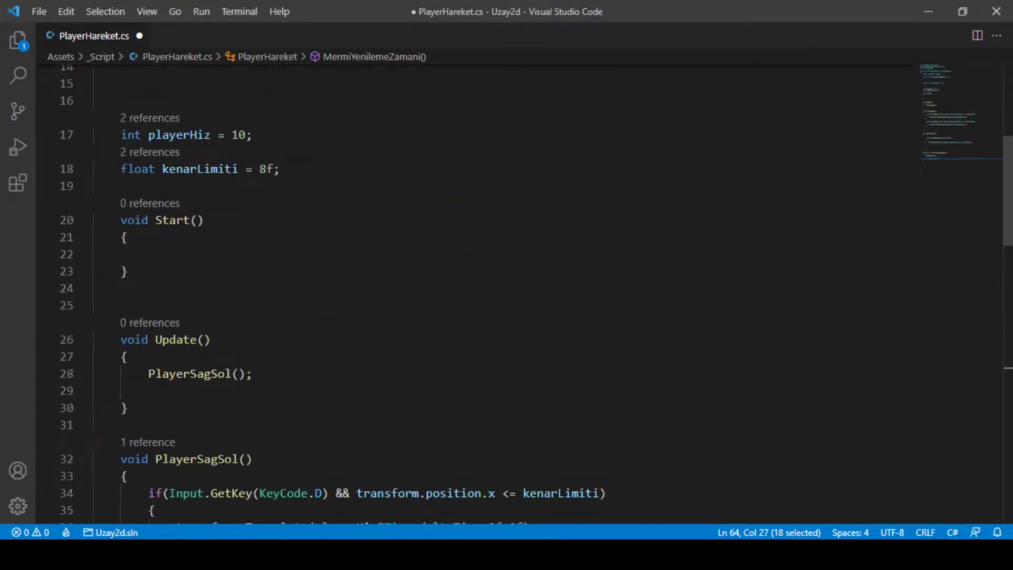
Add StartCoroutine(MermiYenilemeZamani()); inside Start() and save PlayerHareket.cs
{"action": "left_click", "coordinate": [218, 241]}
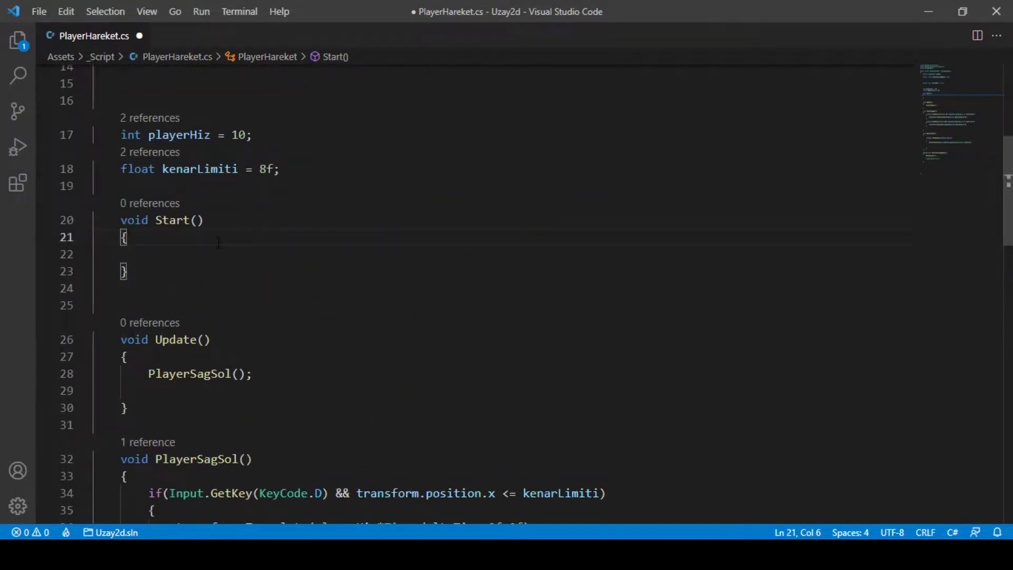
{"action": "key", "text": "Return"}
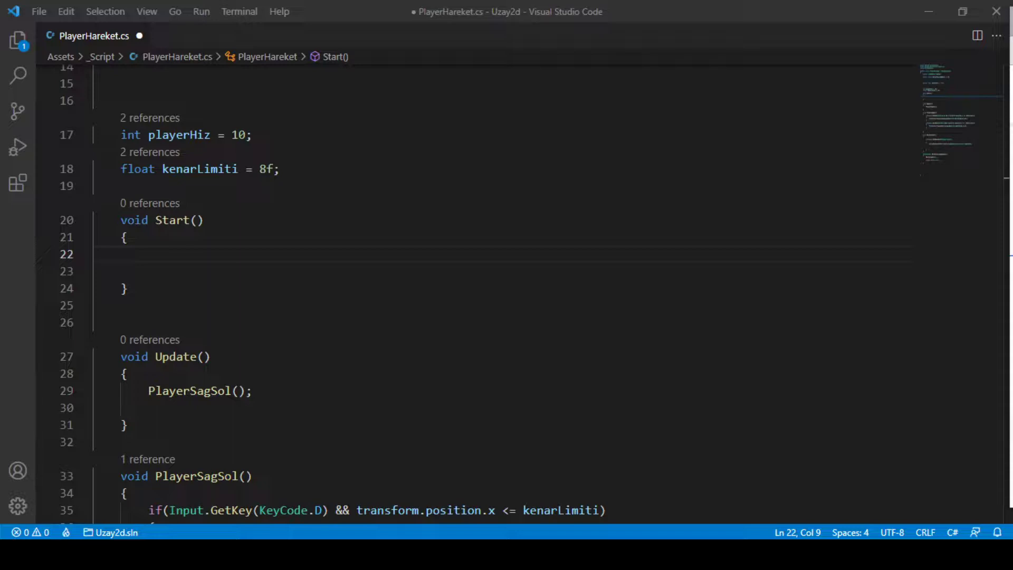
{"action": "key", "text": "alt+Tab"}
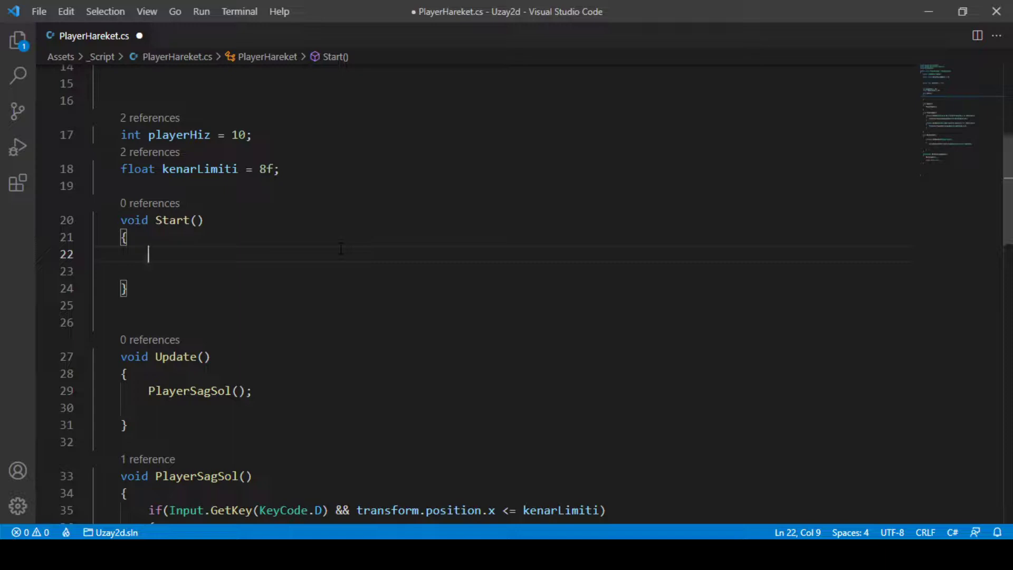
{"action": "type", "text": "Start"}
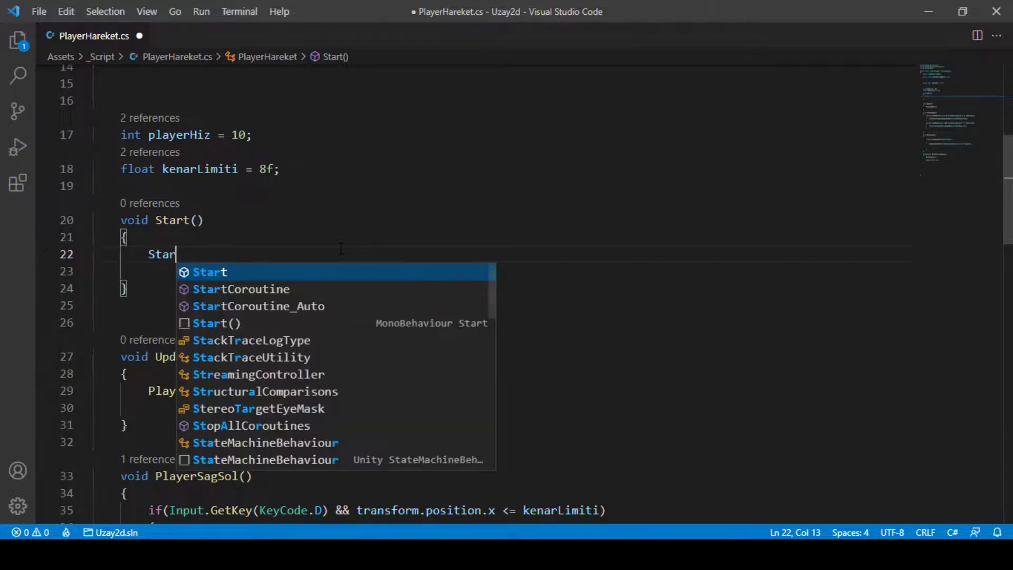
{"action": "key", "text": "Down"}
{"action": "key", "text": "Return"}
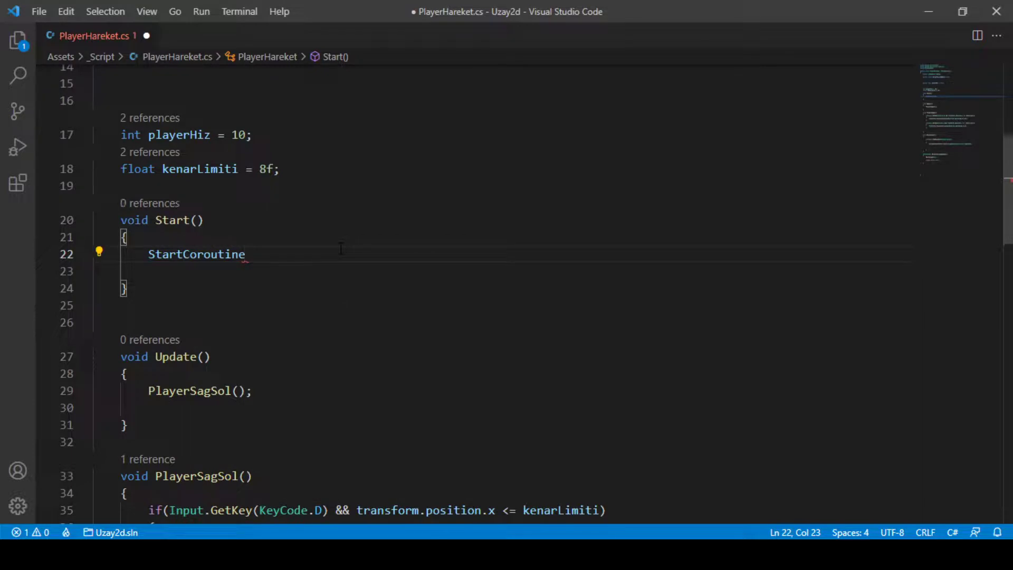
{"action": "type", "text": "("}
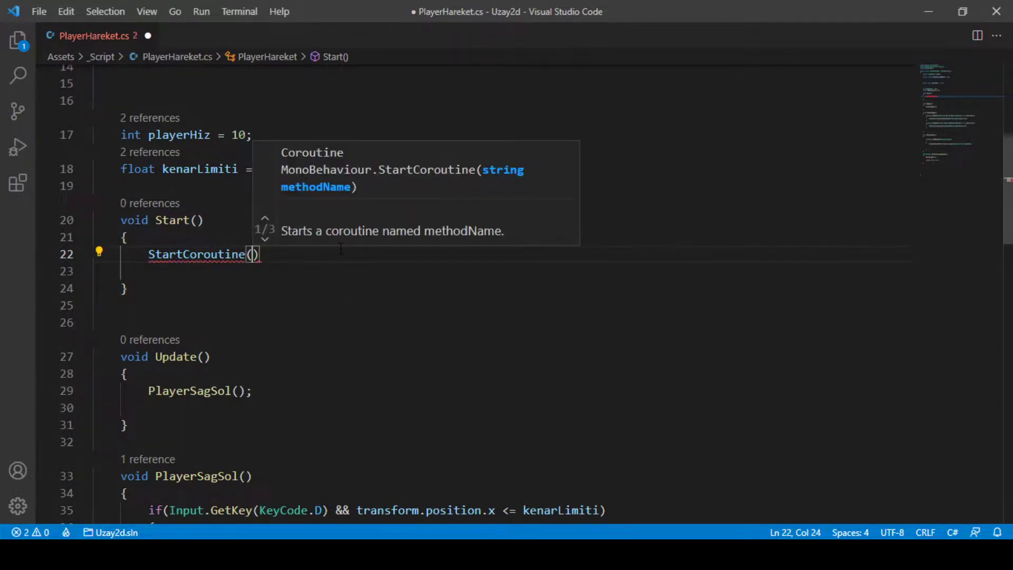
{"action": "type", "text": "Mermi"}
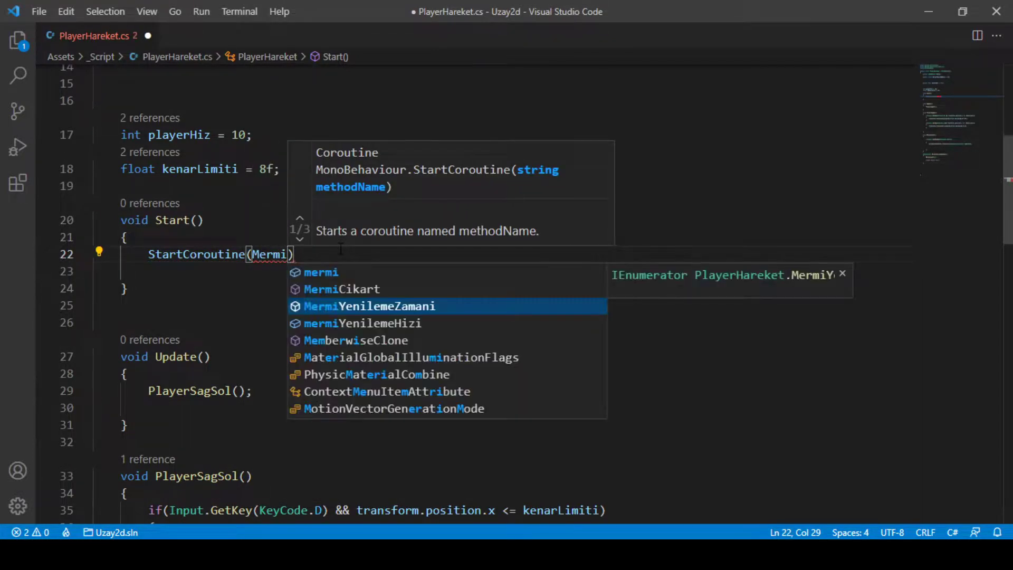
{"action": "type", "text": "Yeni"}
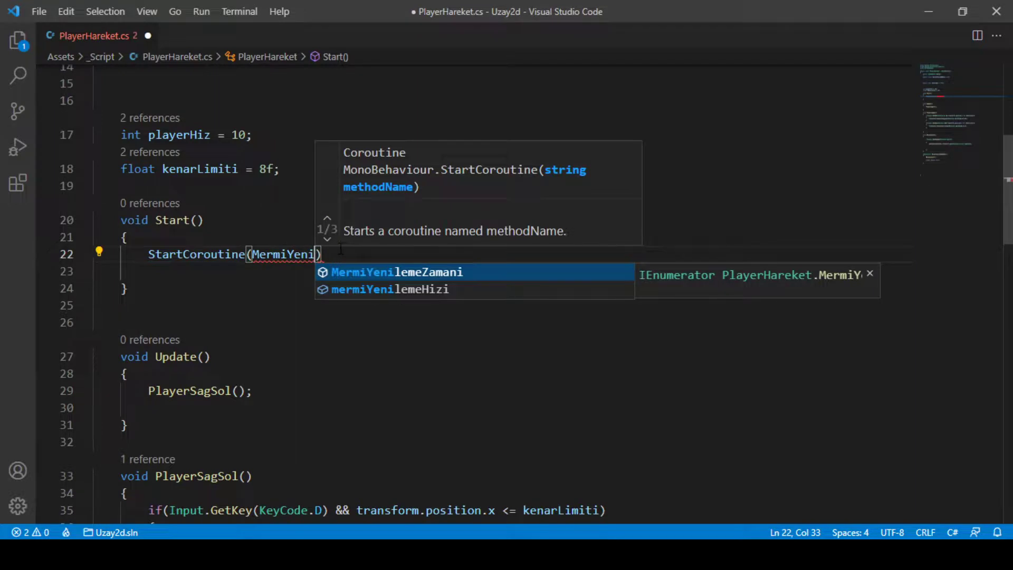
{"action": "key", "text": "Tab"}
{"action": "type", "text": "("}
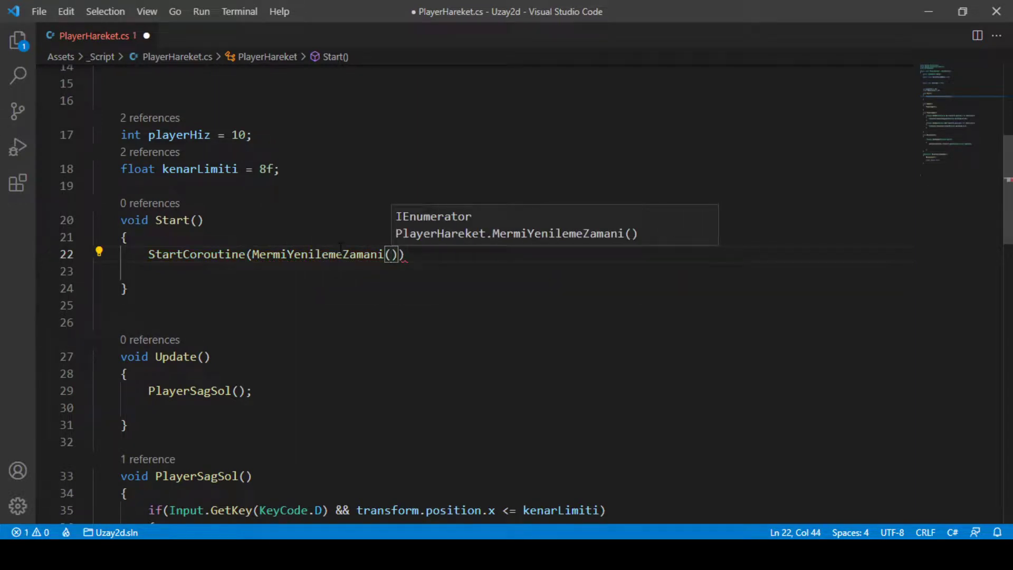
{"action": "type", "text": "))"}
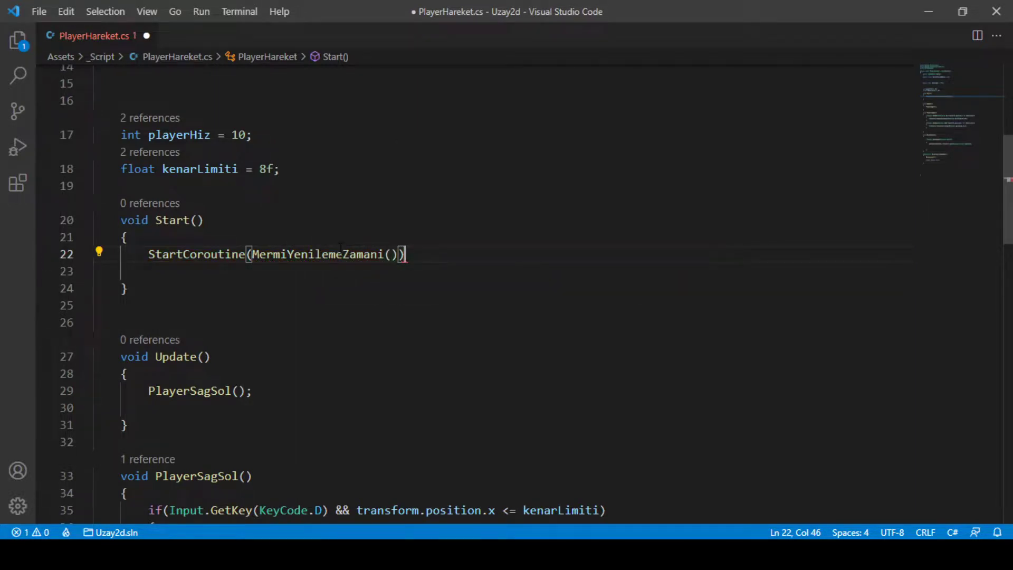
{"action": "type", "text": ";"}
{"action": "key", "text": "ctrl+s"}
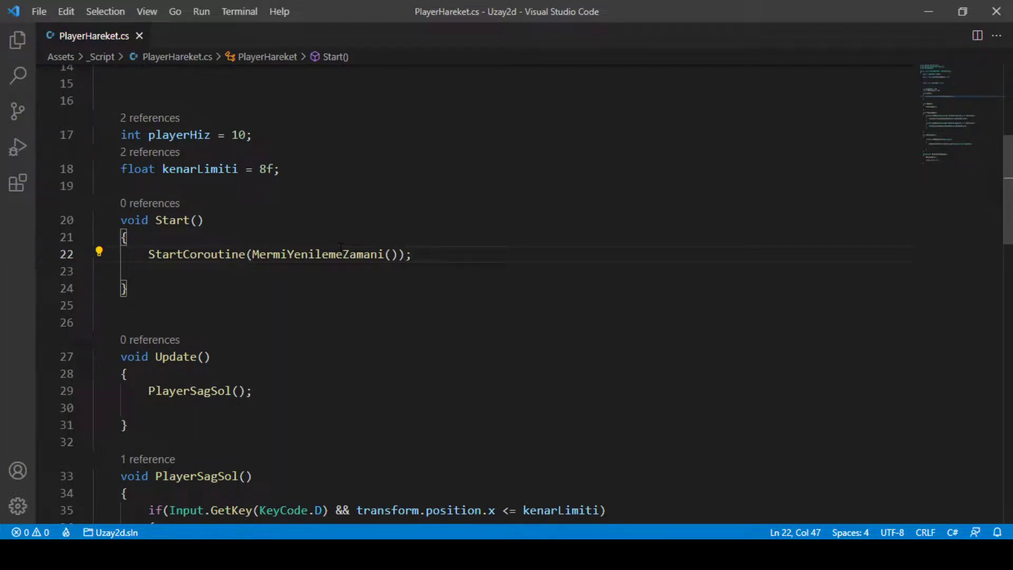
{"action": "key", "text": "alt+Tab"}
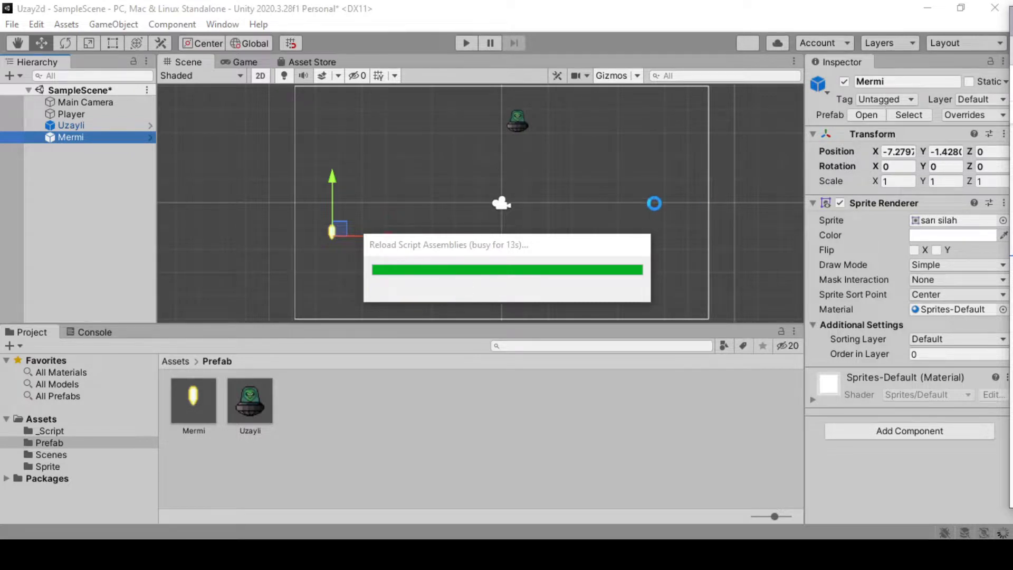
Run play mode, steer the ship left and right, then stop the game and return to the code
{"action": "left_click", "coordinate": [615, 210]}
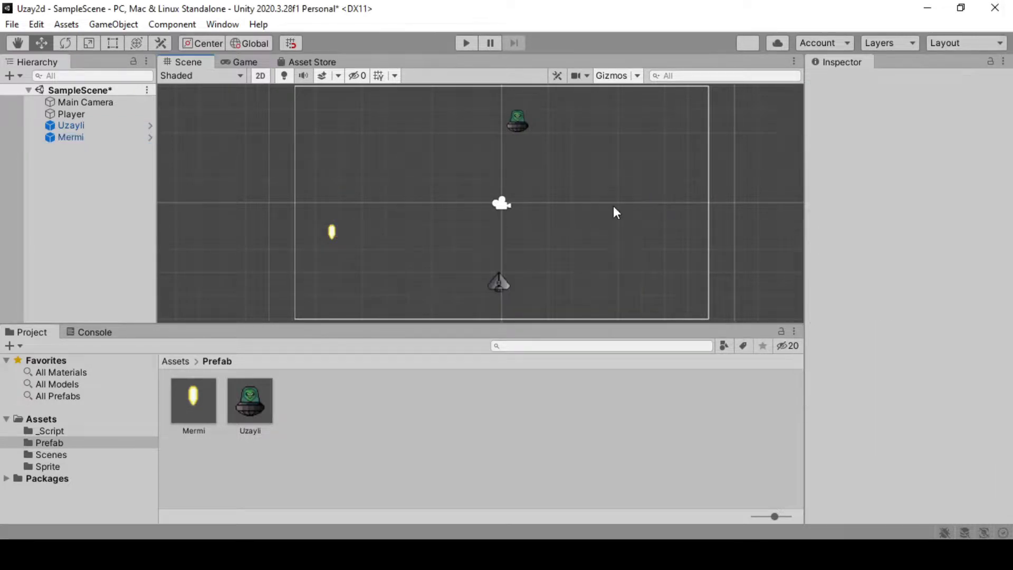
{"action": "left_click", "coordinate": [459, 45]}
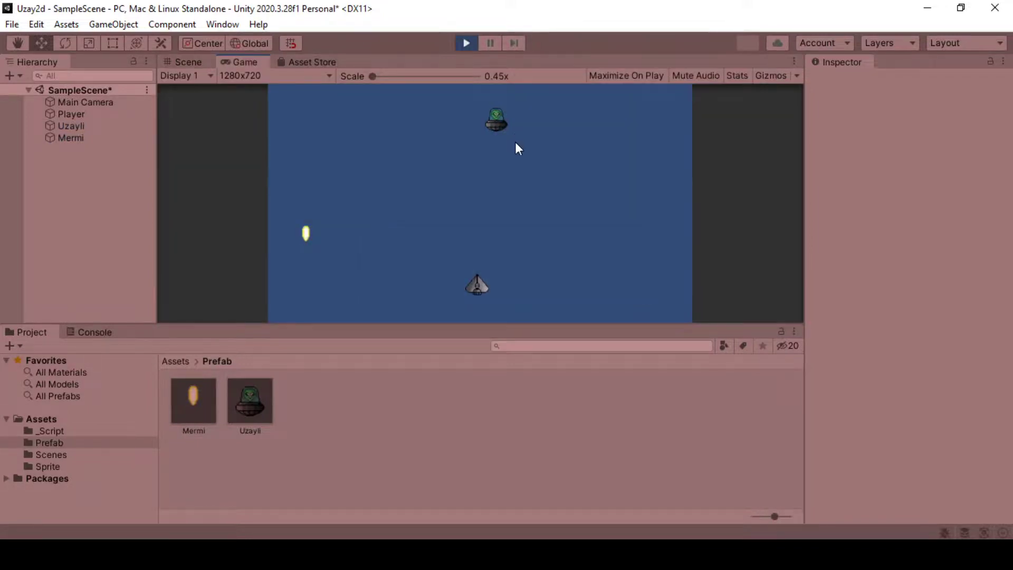
{"action": "key", "text": "Left"}
{"action": "key", "text": "Right"}
{"action": "key", "text": "Left"}
{"action": "key", "text": "Right"}
{"action": "key", "text": "Left"}
{"action": "key", "text": "Right"}
{"action": "key", "text": "Left"}
{"action": "key", "text": "Left"}
{"action": "left_click", "coordinate": [466, 44]}
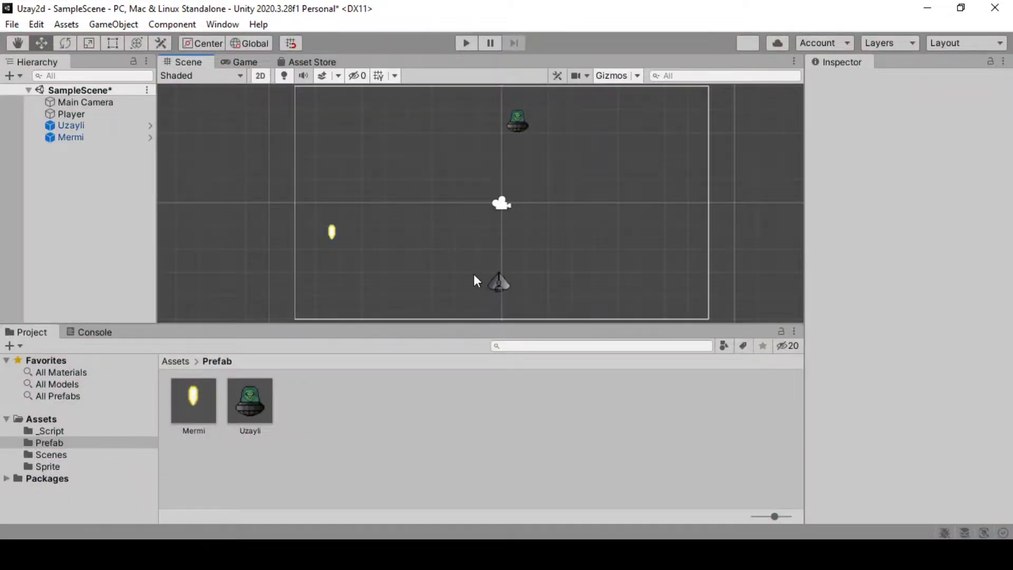
{"action": "key", "text": "alt+Tab"}
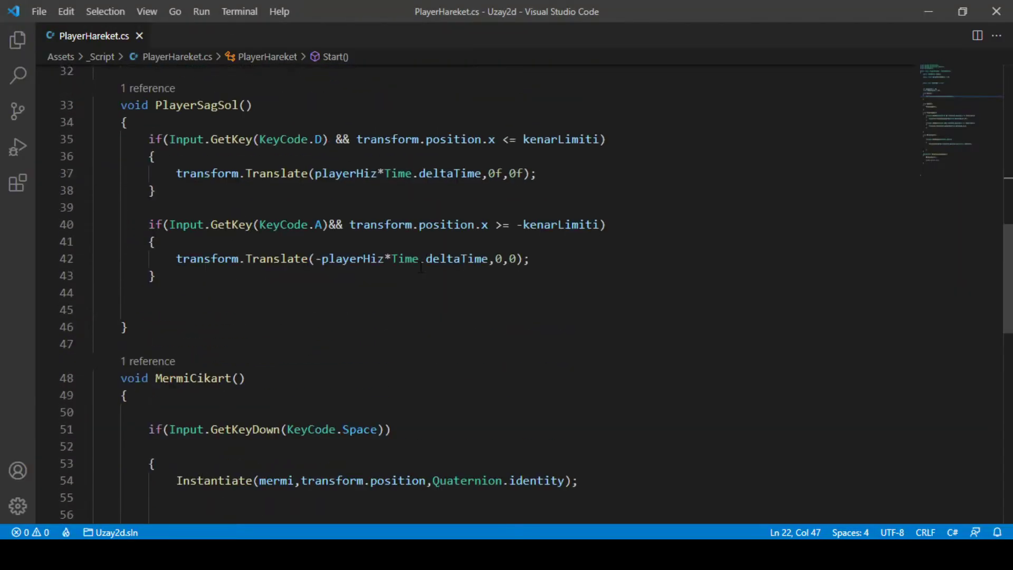
{"action": "scroll", "coordinate": [421, 268], "scroll_direction": "up", "scroll_amount": 1}
{"action": "scroll", "coordinate": [420, 268], "scroll_direction": "up", "scroll_amount": 5}
{"action": "scroll", "coordinate": [421, 267], "scroll_direction": "up", "scroll_amount": 5}
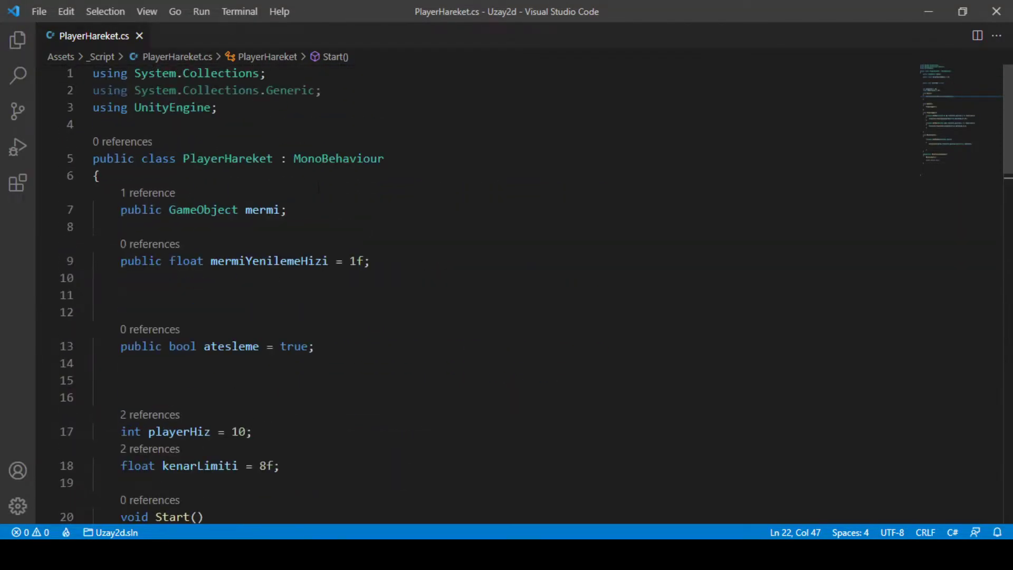
{"action": "scroll", "coordinate": [319, 191], "scroll_direction": "down", "scroll_amount": 2}
{"action": "scroll", "coordinate": [319, 191], "scroll_direction": "down", "scroll_amount": 3}
{"action": "scroll", "coordinate": [319, 191], "scroll_direction": "down", "scroll_amount": 2}
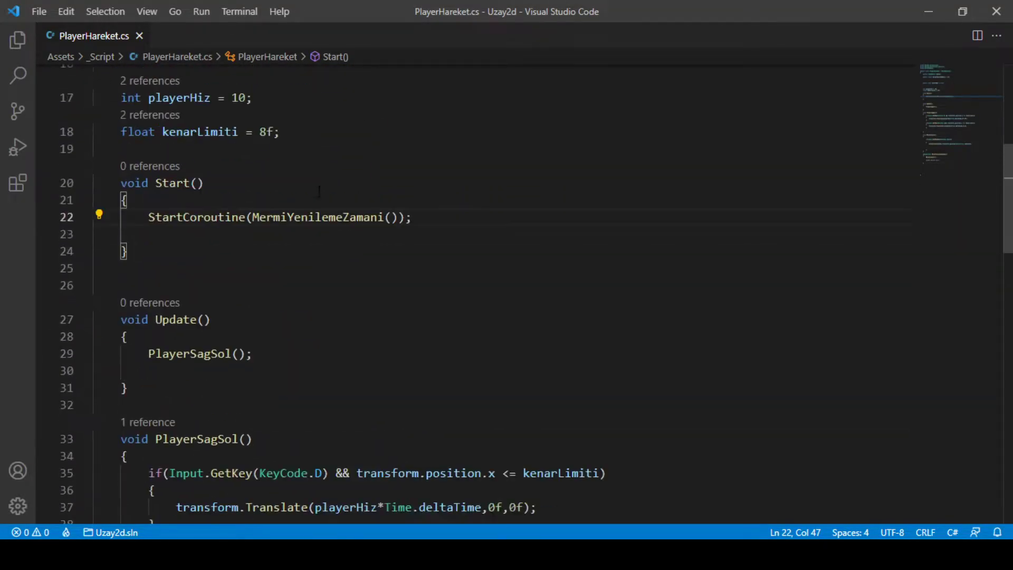
{"action": "scroll", "coordinate": [320, 191], "scroll_direction": "down", "scroll_amount": 1}
{"action": "scroll", "coordinate": [319, 191], "scroll_direction": "down", "scroll_amount": 3}
{"action": "scroll", "coordinate": [319, 191], "scroll_direction": "down", "scroll_amount": 2}
{"action": "scroll", "coordinate": [319, 190], "scroll_direction": "down", "scroll_amount": 2}
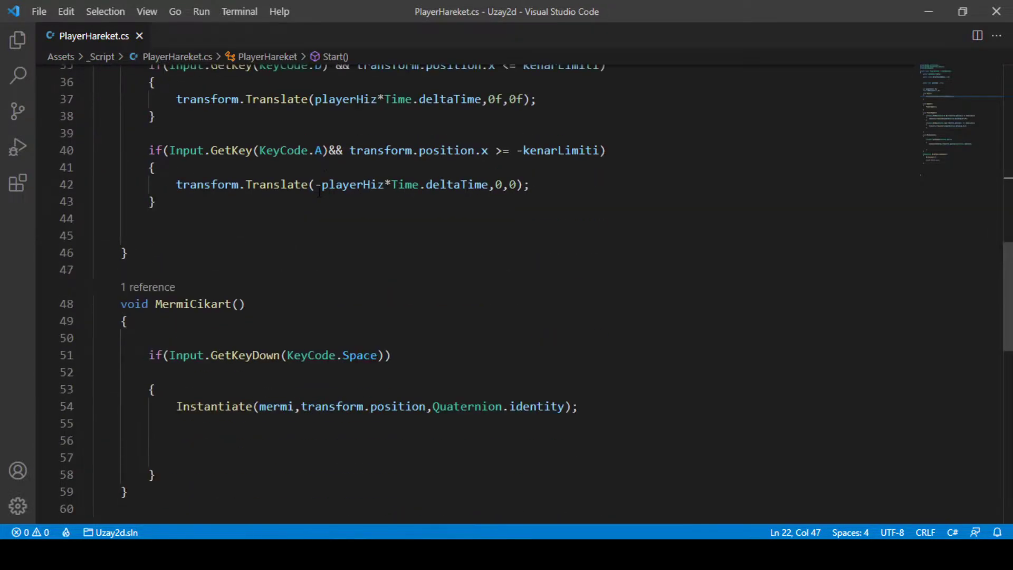
{"action": "scroll", "coordinate": [319, 191], "scroll_direction": "down", "scroll_amount": 1}
{"action": "scroll", "coordinate": [319, 191], "scroll_direction": "down", "scroll_amount": 1}
{"action": "scroll", "coordinate": [164, 216], "scroll_direction": "down", "scroll_amount": 3}
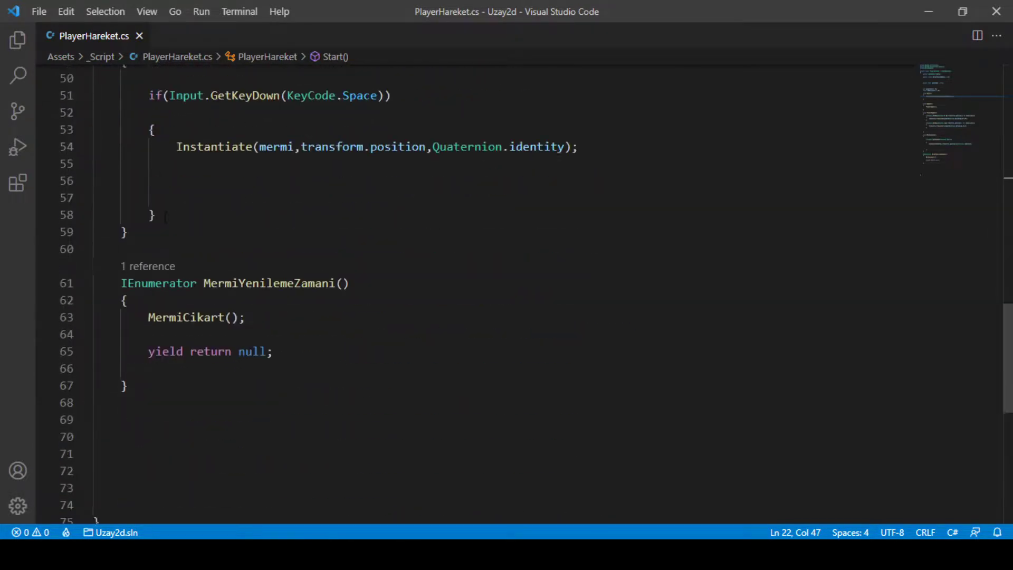
{"action": "scroll", "coordinate": [164, 216], "scroll_direction": "down", "scroll_amount": 1}
Insert a while(atesleme == true) line at the top of the coroutine body
{"action": "left_click", "coordinate": [166, 258]}
{"action": "key", "text": "Return"}
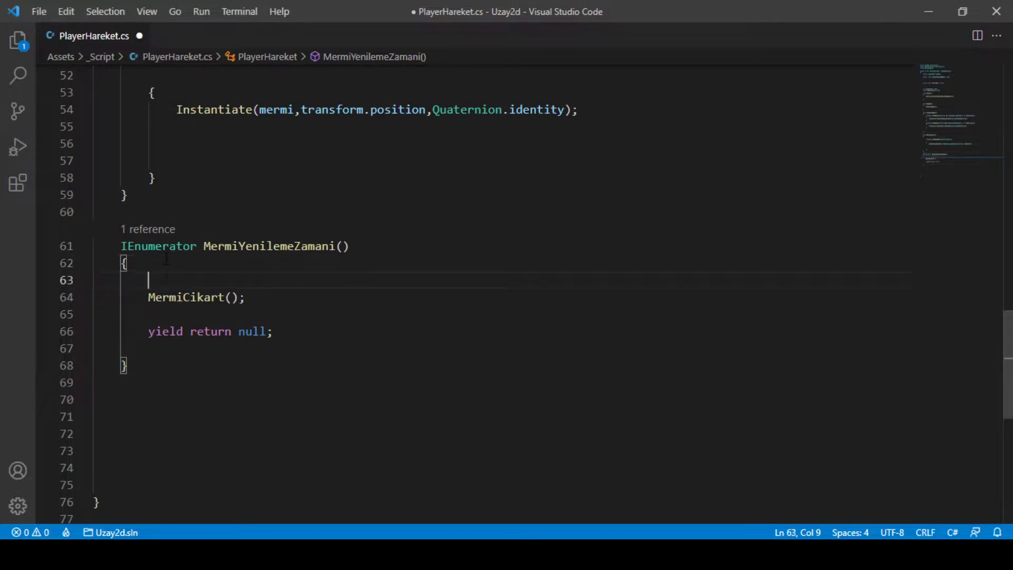
{"action": "key", "text": "Return"}
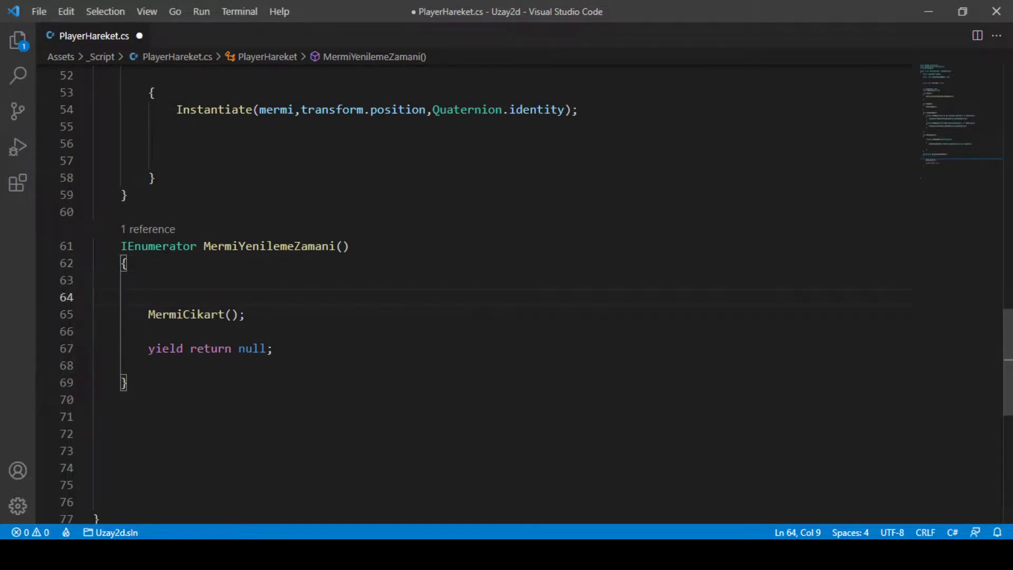
{"action": "scroll", "coordinate": [274, 298], "scroll_direction": "up", "scroll_amount": 1}
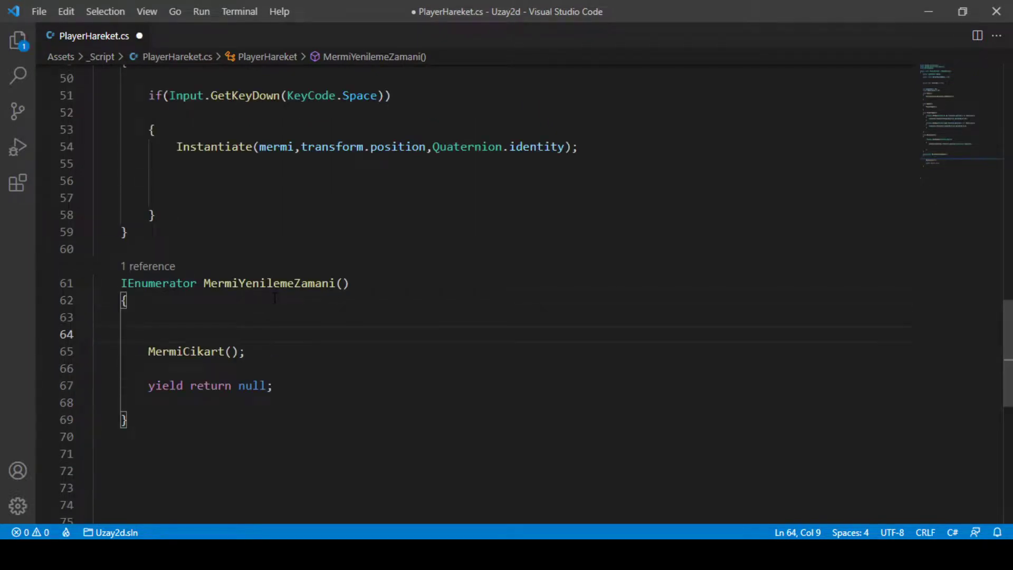
{"action": "type", "text": "whi"}
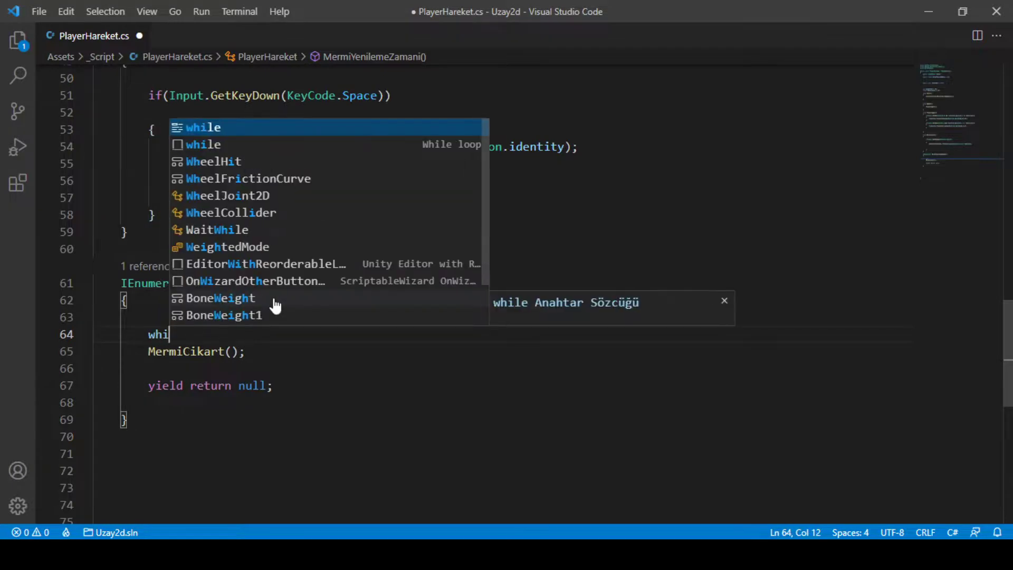
{"action": "type", "text": "le("}
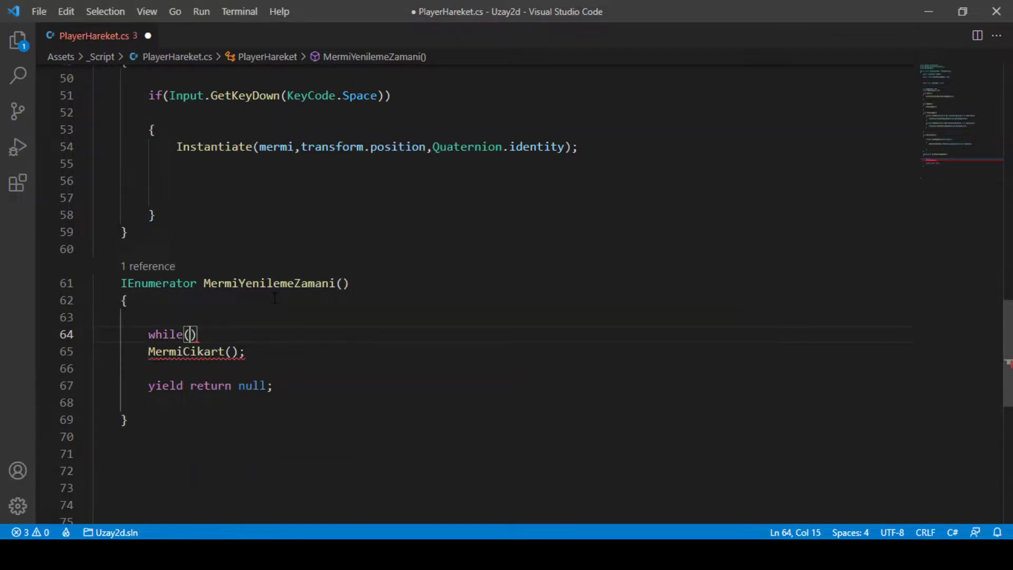
{"action": "type", "text": "ates"}
{"action": "key", "text": "Return"}
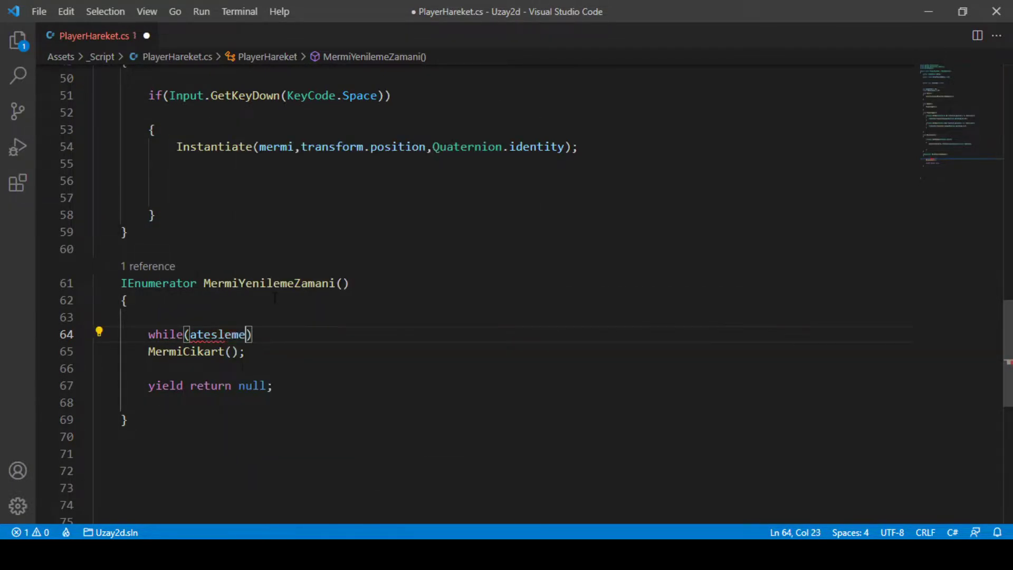
{"action": "type", "text": "== tr"}
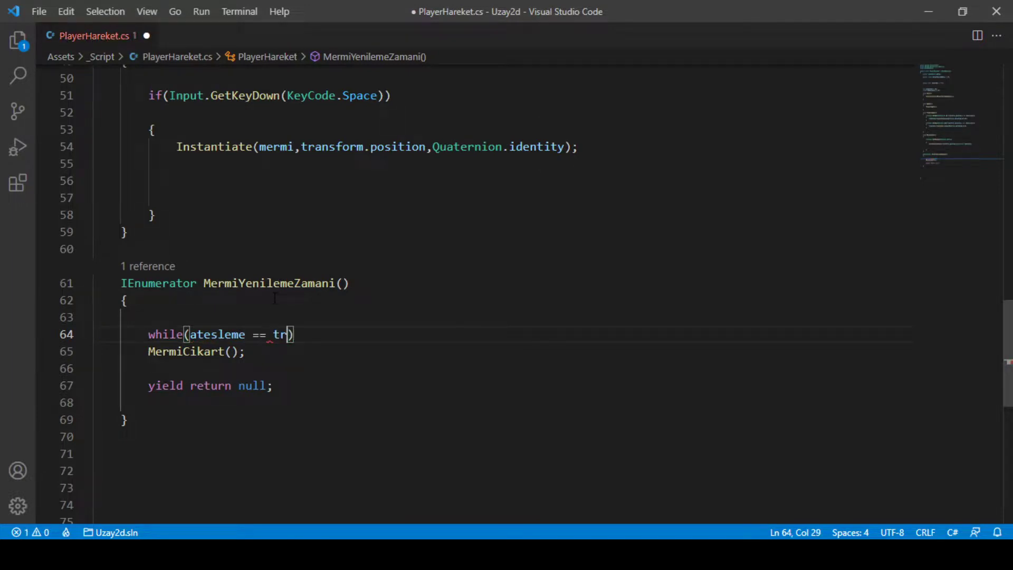
{"action": "type", "text": "ue"}
{"action": "key", "text": "Right"}
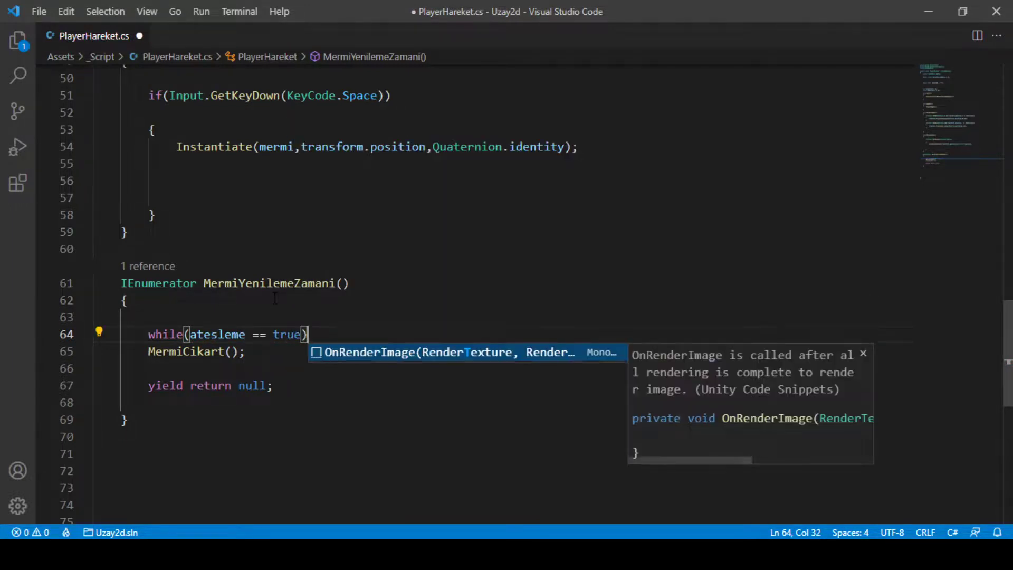
Enclose the MermiCikart() call and yield return null in the loop's { } braces
{"action": "key", "text": "Escape"}
{"action": "key", "text": "Down"}
{"action": "key", "text": "Home"}
{"action": "key", "text": "Home"}
{"action": "key", "text": "Left"}
{"action": "key", "text": "Return"}
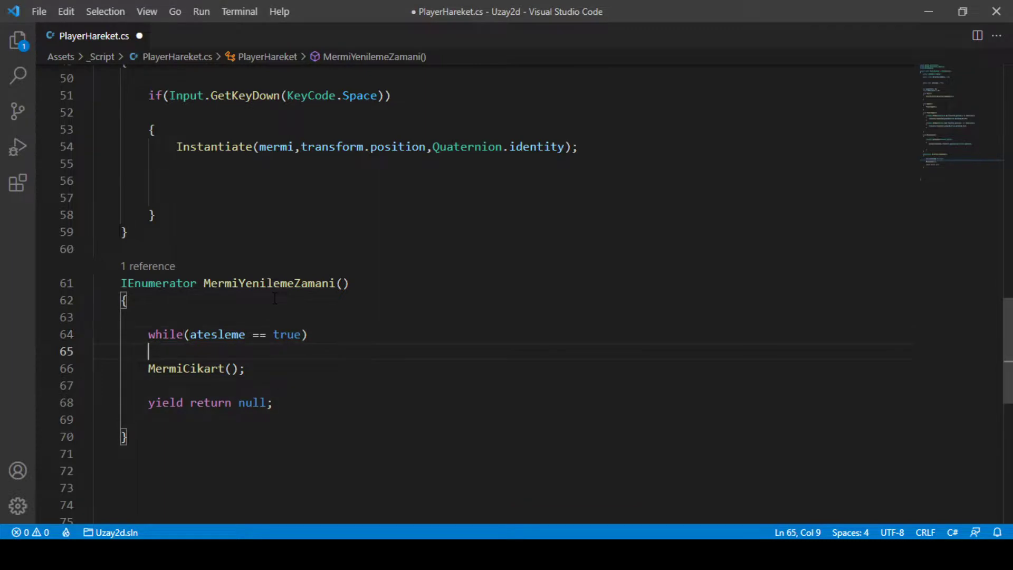
{"action": "type", "text": "{"}
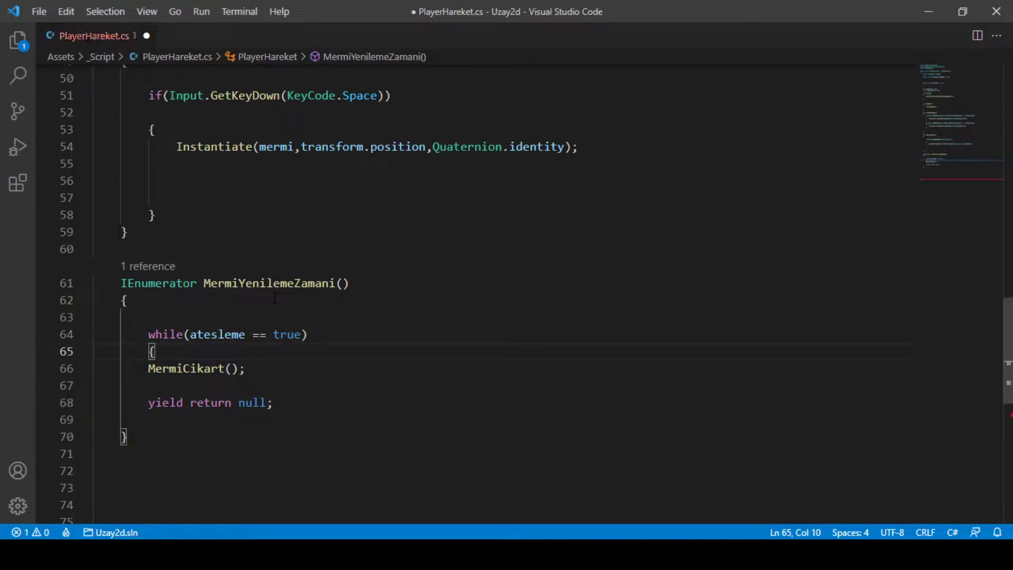
{"action": "left_click", "coordinate": [274, 405]}
{"action": "key", "text": "Return"}
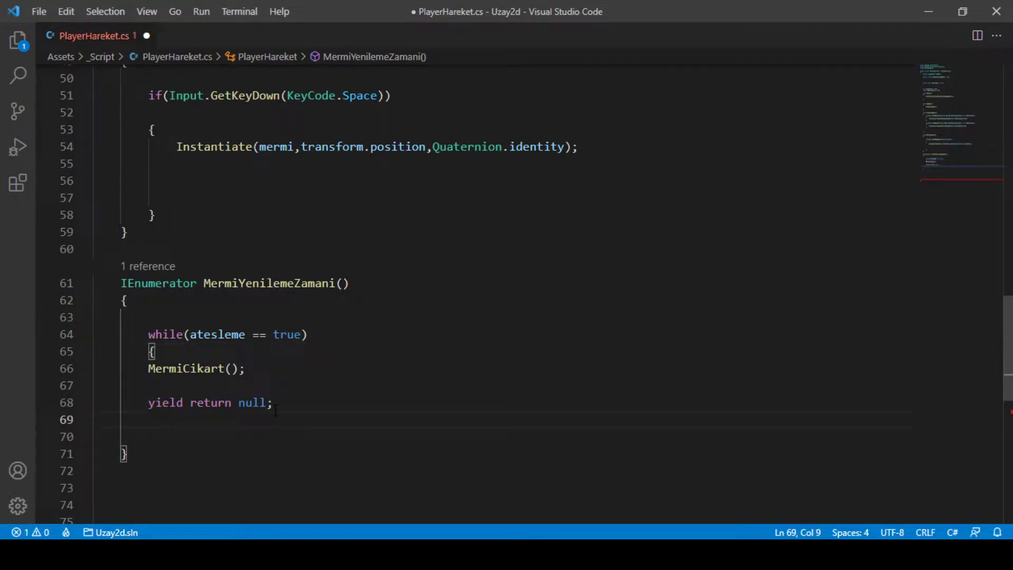
{"action": "type", "text": "}"}
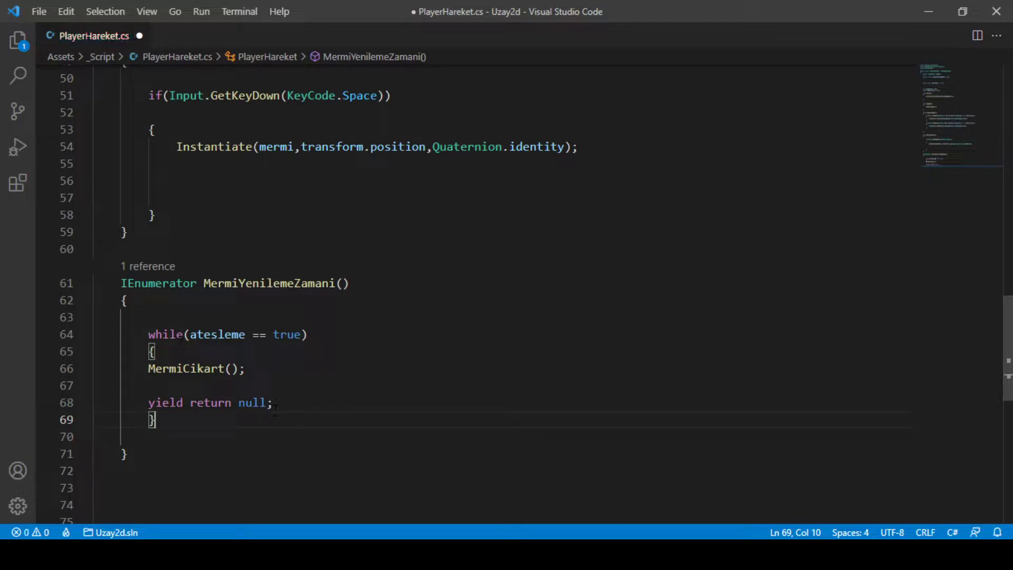
Indent the MermiCikart() call inside the while loop
{"action": "left_click", "coordinate": [148, 369]}
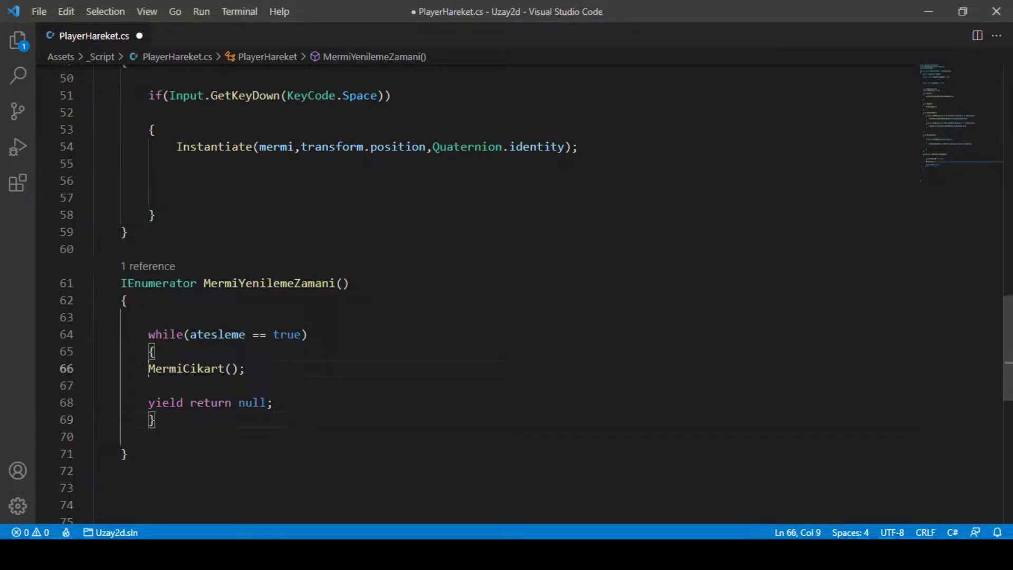
{"action": "key", "text": "Tab"}
{"action": "left_click", "coordinate": [148, 403]}
Indent yield return null inside the loop and save PlayerHareket.cs
{"action": "key", "text": "Tab"}
{"action": "scroll", "coordinate": [241, 359], "scroll_direction": "up", "scroll_amount": 4}
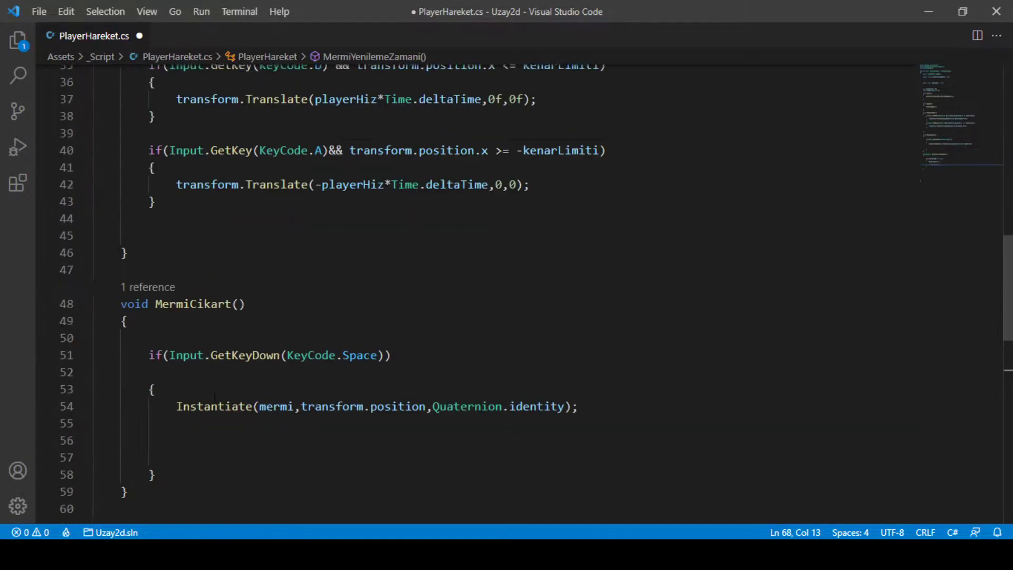
{"action": "scroll", "coordinate": [241, 359], "scroll_direction": "up", "scroll_amount": 6}
{"action": "scroll", "coordinate": [241, 359], "scroll_direction": "up", "scroll_amount": 3}
{"action": "scroll", "coordinate": [241, 359], "scroll_direction": "up", "scroll_amount": 1}
{"action": "scroll", "coordinate": [241, 358], "scroll_direction": "up", "scroll_amount": 1}
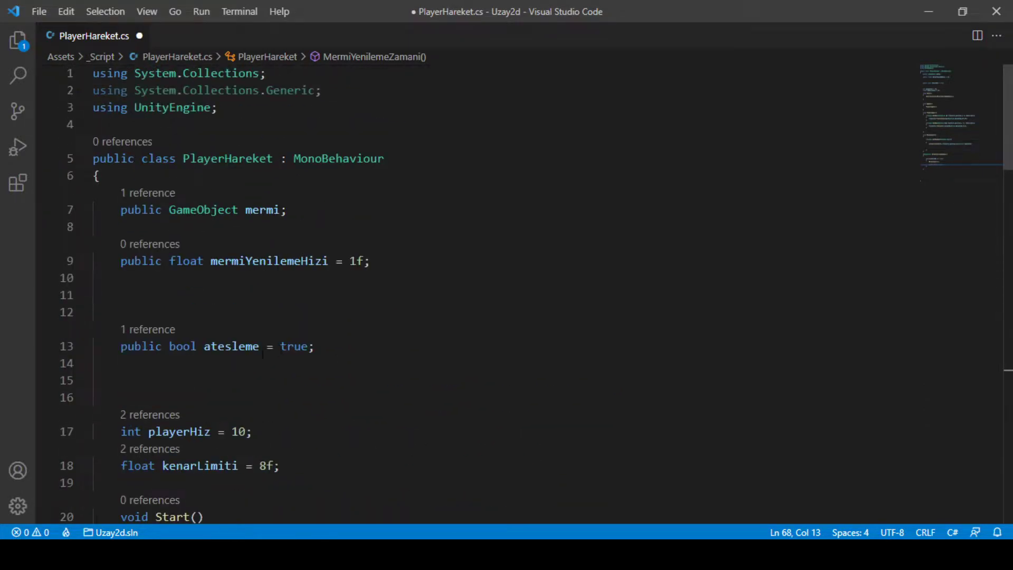
{"action": "scroll", "coordinate": [263, 354], "scroll_direction": "down", "scroll_amount": 9}
{"action": "scroll", "coordinate": [263, 354], "scroll_direction": "down", "scroll_amount": 6}
{"action": "scroll", "coordinate": [262, 353], "scroll_direction": "down", "scroll_amount": 4}
{"action": "scroll", "coordinate": [263, 352], "scroll_direction": "up", "scroll_amount": 3}
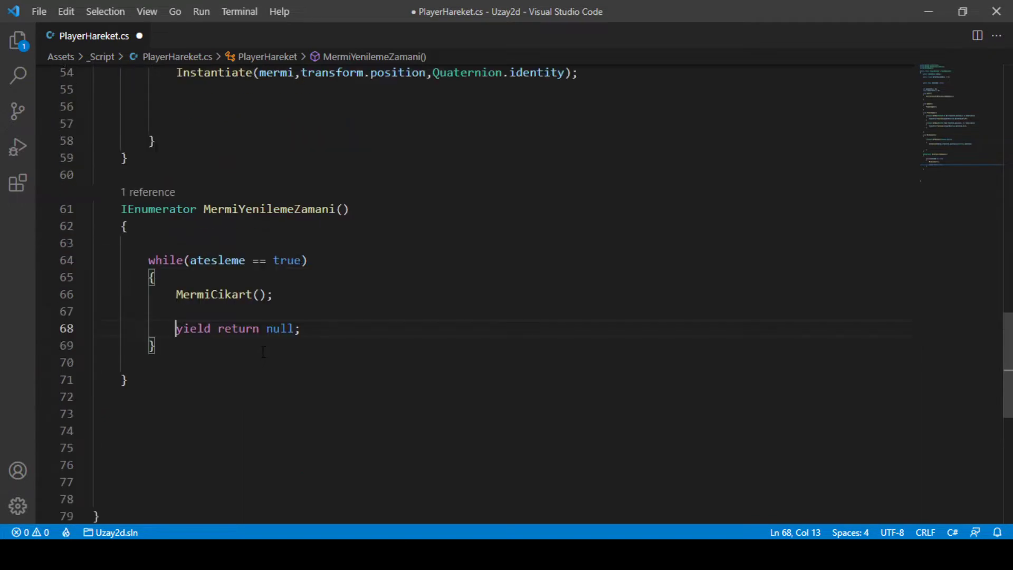
{"action": "key", "text": "End"}
{"action": "key", "text": "ctrl+s"}
Scroll through the script to review Start() and the MermiYenilemeZamani coroutine
{"action": "scroll", "coordinate": [274, 235], "scroll_direction": "up", "scroll_amount": 2}
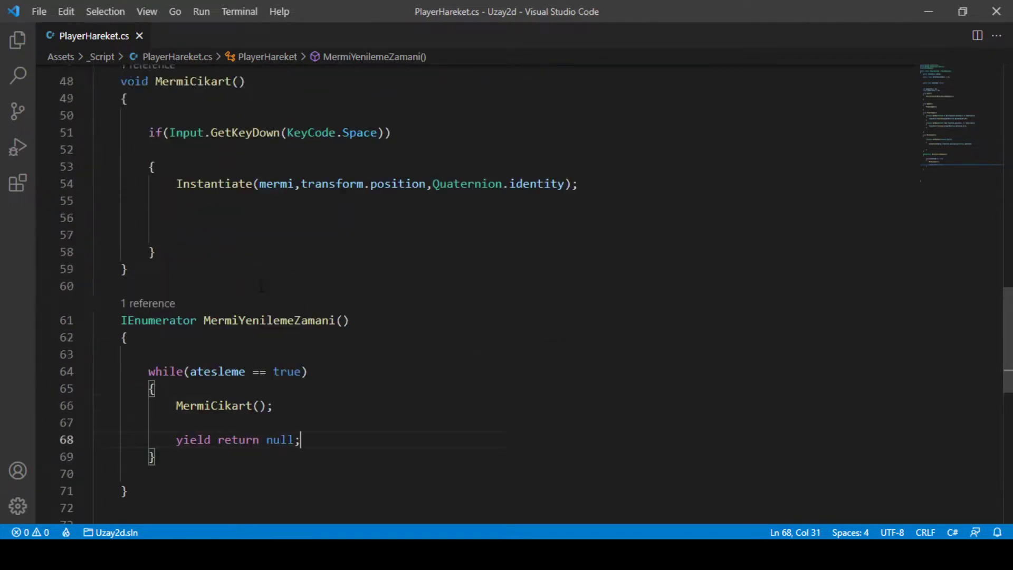
{"action": "scroll", "coordinate": [251, 274], "scroll_direction": "down", "scroll_amount": 4}
{"action": "scroll", "coordinate": [221, 247], "scroll_direction": "up", "scroll_amount": 6}
{"action": "scroll", "coordinate": [222, 250], "scroll_direction": "up", "scroll_amount": 3}
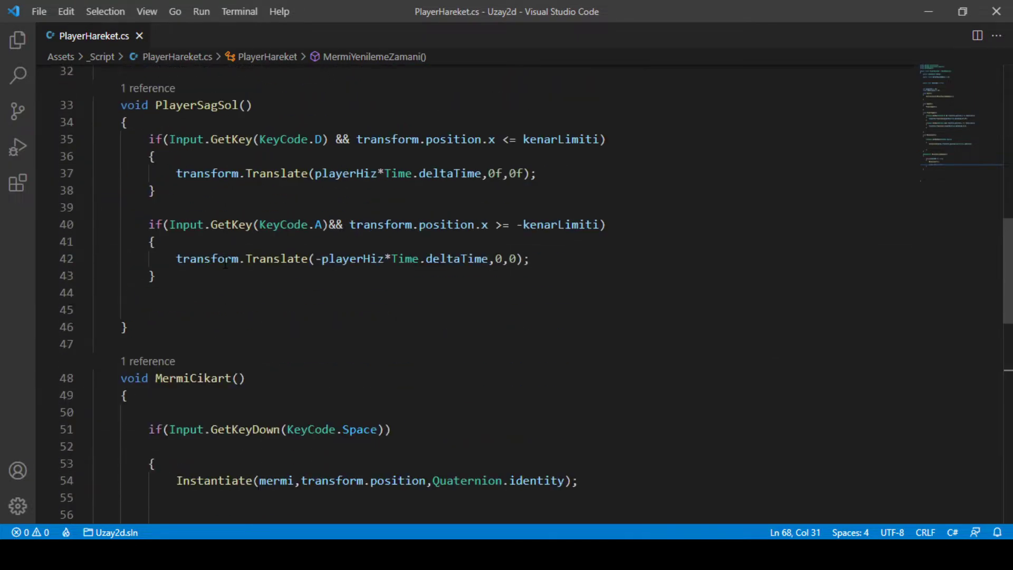
{"action": "scroll", "coordinate": [223, 256], "scroll_direction": "up", "scroll_amount": 2}
{"action": "scroll", "coordinate": [226, 262], "scroll_direction": "up", "scroll_amount": 3}
{"action": "scroll", "coordinate": [226, 262], "scroll_direction": "up", "scroll_amount": 2}
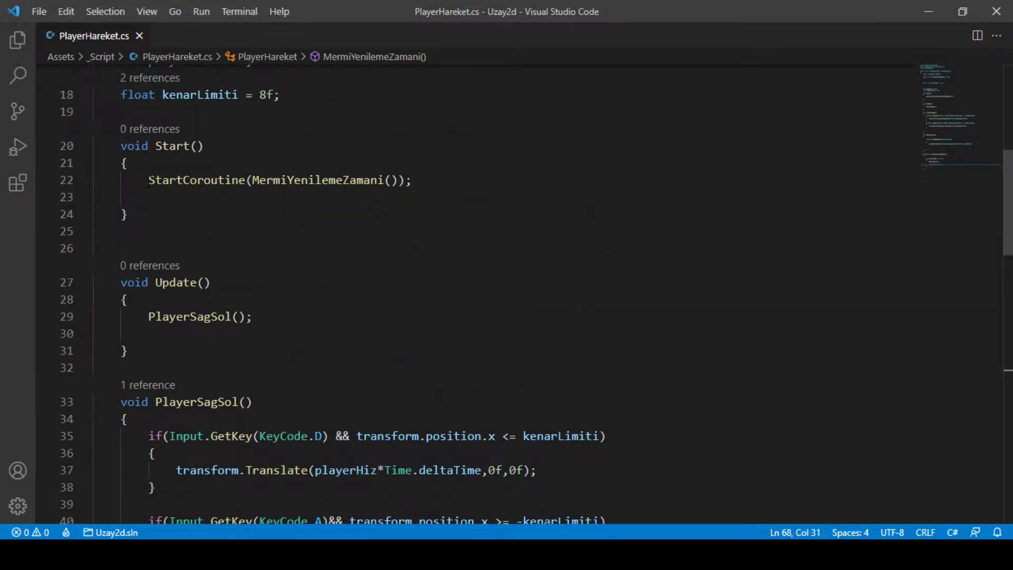
{"action": "left_click_drag", "start_coordinate": [148, 180], "coordinate": [411, 182]}
{"action": "scroll", "coordinate": [411, 185], "scroll_direction": "down", "scroll_amount": 5}
{"action": "scroll", "coordinate": [412, 190], "scroll_direction": "down", "scroll_amount": 5}
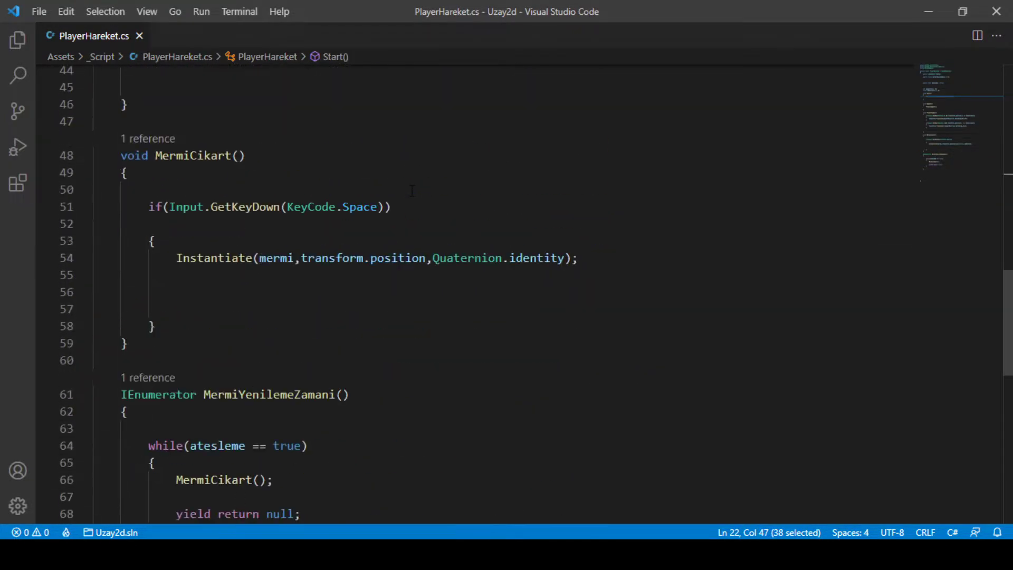
{"action": "scroll", "coordinate": [412, 190], "scroll_direction": "down", "scroll_amount": 3}
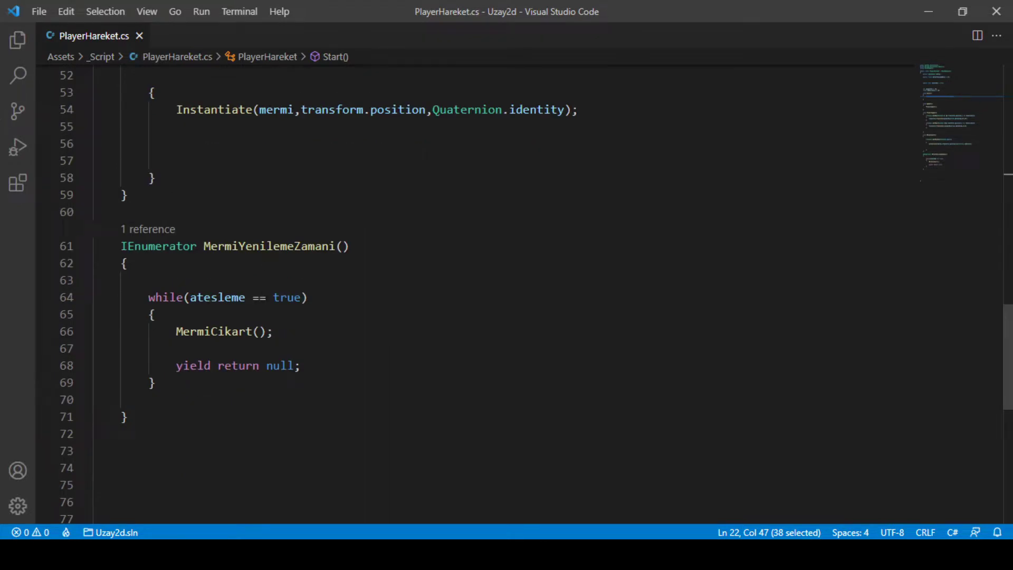
Highlight the loop's true condition, the coroutine signature and the yielded null
{"action": "left_click_drag", "start_coordinate": [273, 297], "coordinate": [308, 297]}
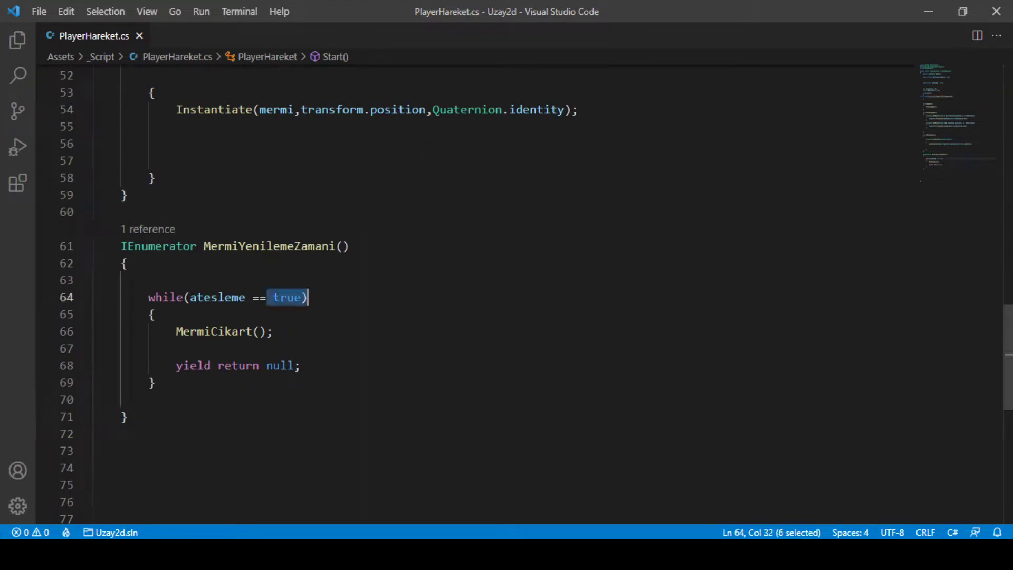
{"action": "left_click", "coordinate": [307, 297]}
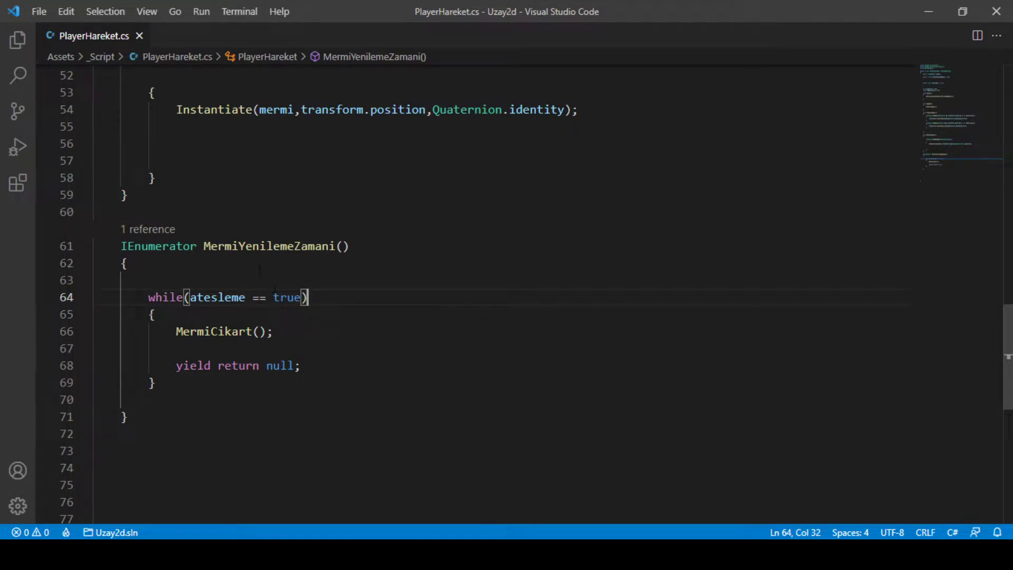
{"action": "left_click_drag", "start_coordinate": [121, 245], "coordinate": [349, 246]}
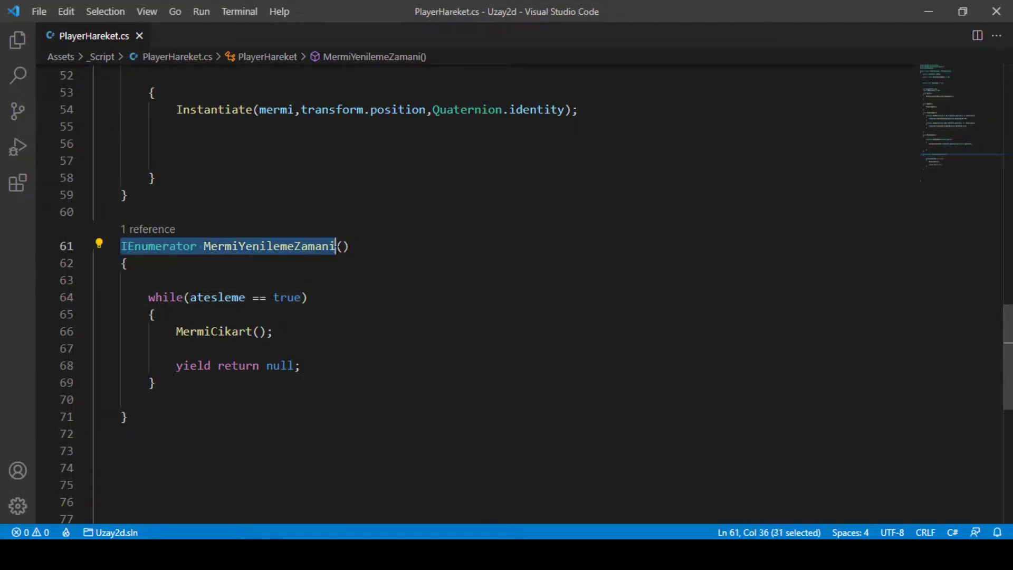
{"action": "left_click", "coordinate": [126, 280]}
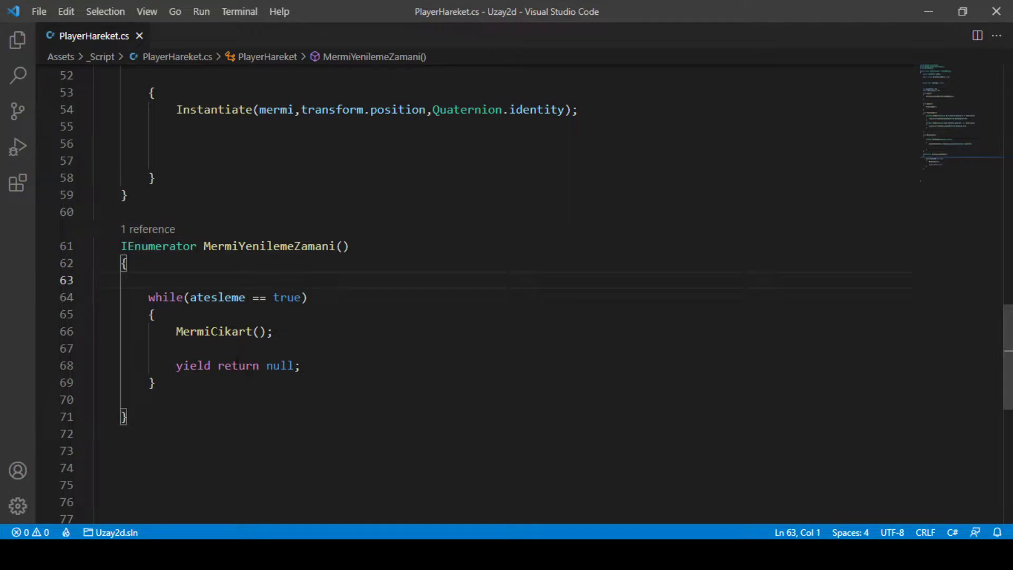
{"action": "double_click", "coordinate": [280, 365]}
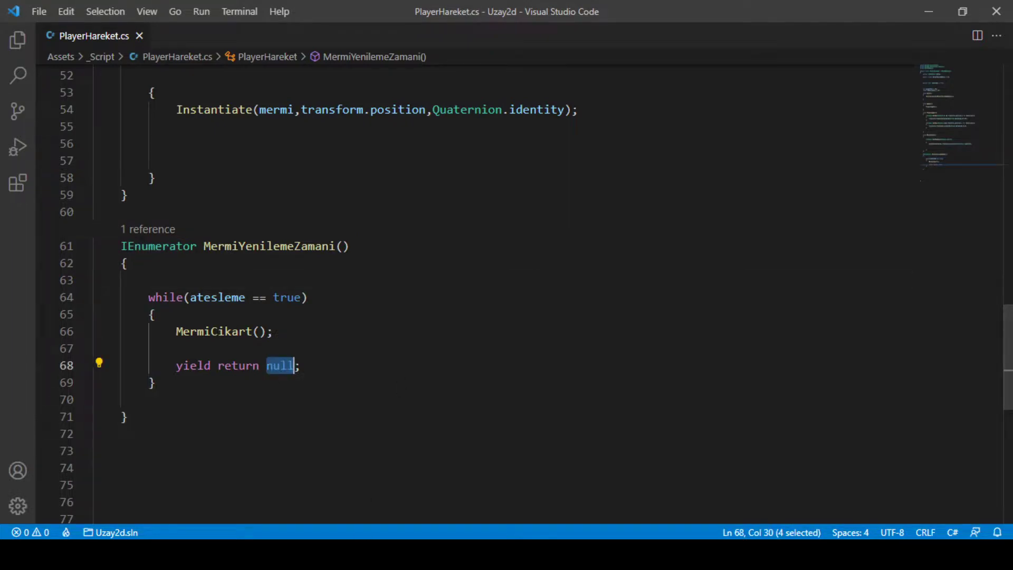
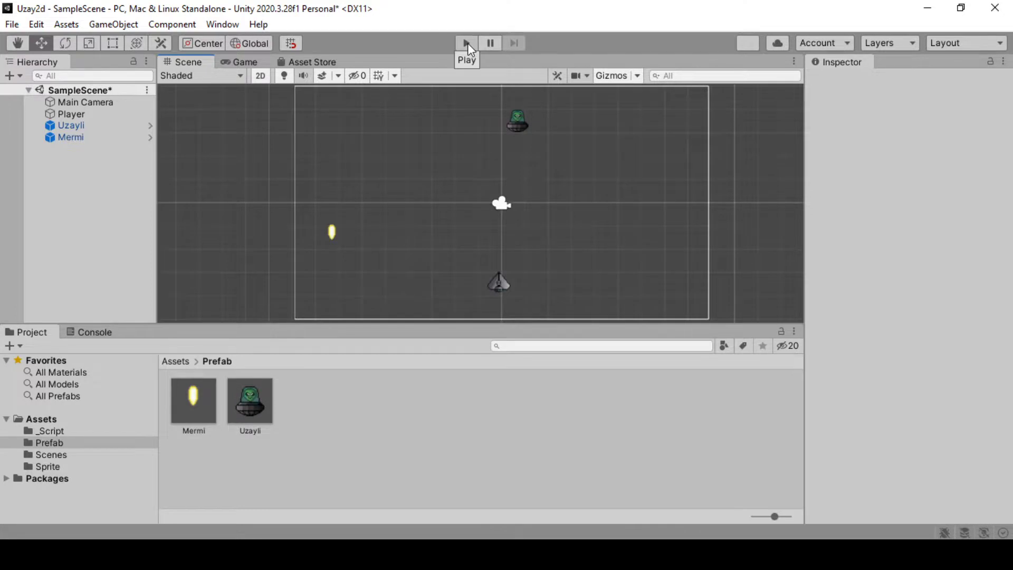
Play-test the game, steering the ship with the arrow keys and firing with Space, then stop
{"action": "left_click", "coordinate": [467, 43]}
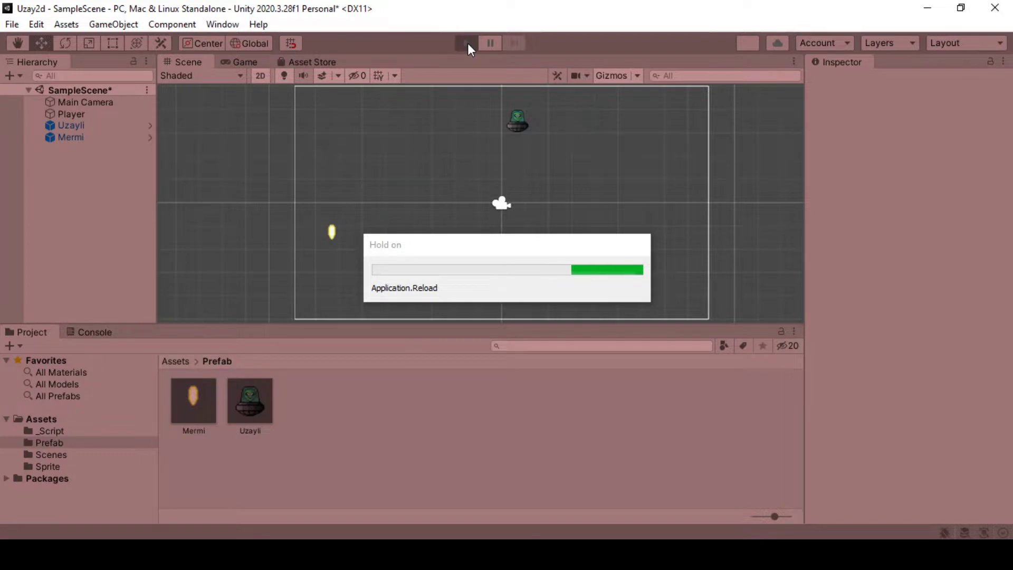
{"action": "key", "text": "Left"}
{"action": "key", "text": "Right"}
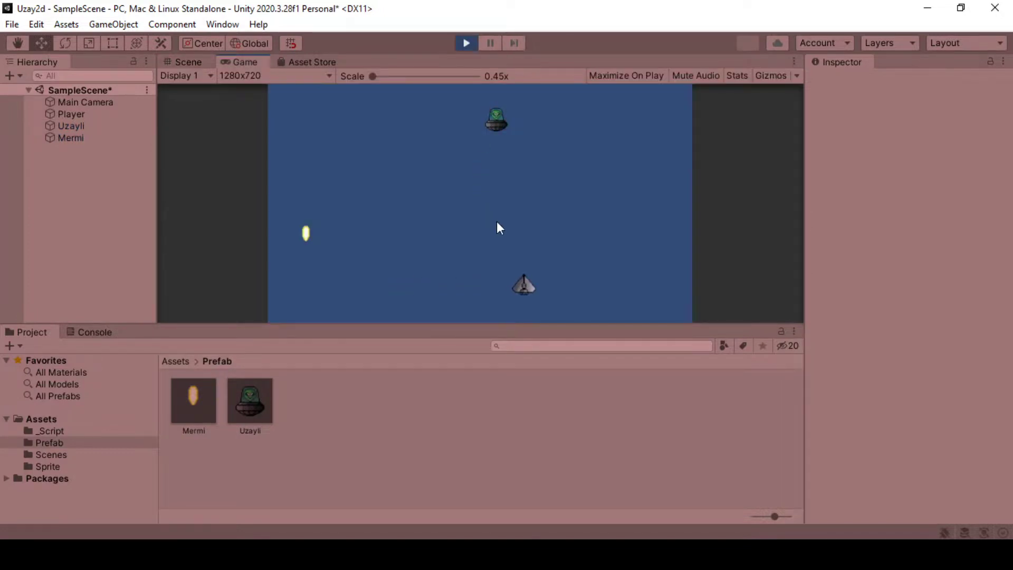
{"action": "key", "text": "space"}
{"action": "key", "text": "Left"}
{"action": "key", "text": "space"}
{"action": "key", "text": "Left"}
{"action": "key", "text": "space"}
{"action": "key", "text": "space"}
{"action": "key", "text": "space"}
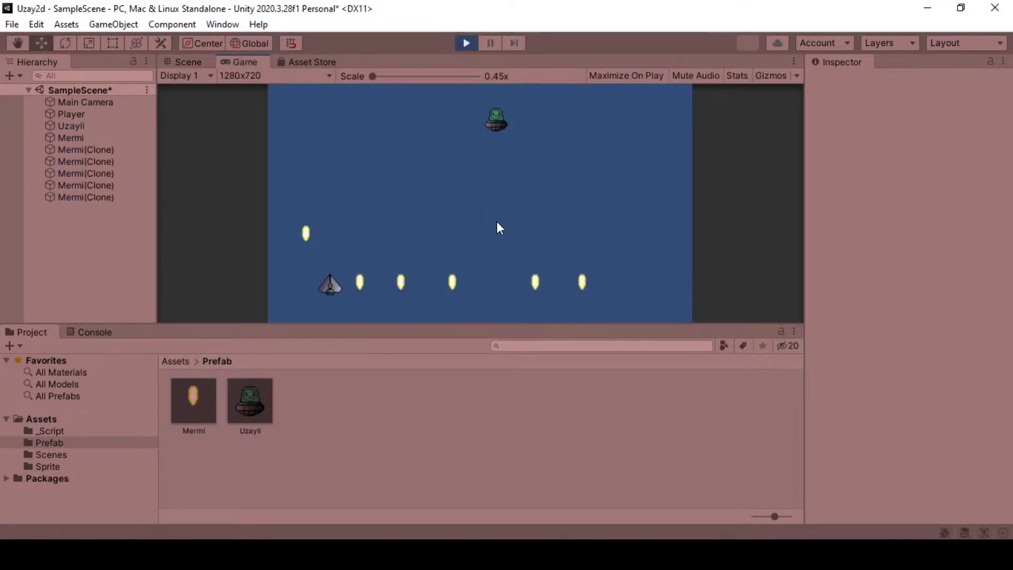
{"action": "key", "text": "Right"}
{"action": "key", "text": "space"}
{"action": "key", "text": "space"}
{"action": "key", "text": "space"}
{"action": "key", "text": "space"}
{"action": "key", "text": "space"}
{"action": "key", "text": "space"}
{"action": "key", "text": "Right"}
{"action": "key", "text": "space"}
{"action": "key", "text": "space"}
{"action": "key", "text": "space"}
{"action": "key", "text": "Left"}
{"action": "key", "text": "space"}
{"action": "key", "text": "space"}
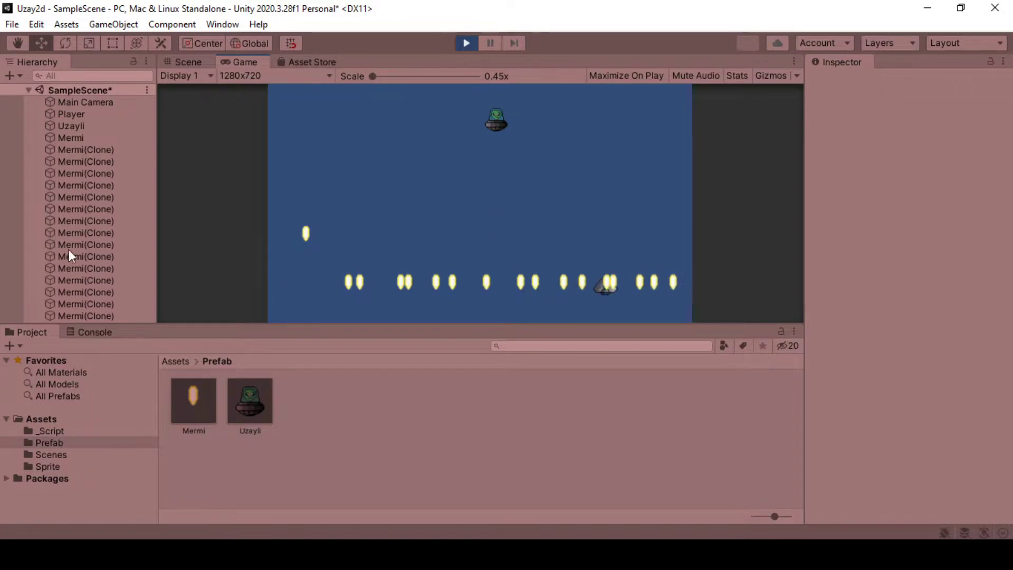
{"action": "key", "text": "space"}
{"action": "key", "text": "space"}
{"action": "key", "text": "Left"}
{"action": "key", "text": "space"}
{"action": "key", "text": "space"}
{"action": "key", "text": "Right"}
{"action": "key", "text": "space"}
{"action": "key", "text": "space"}
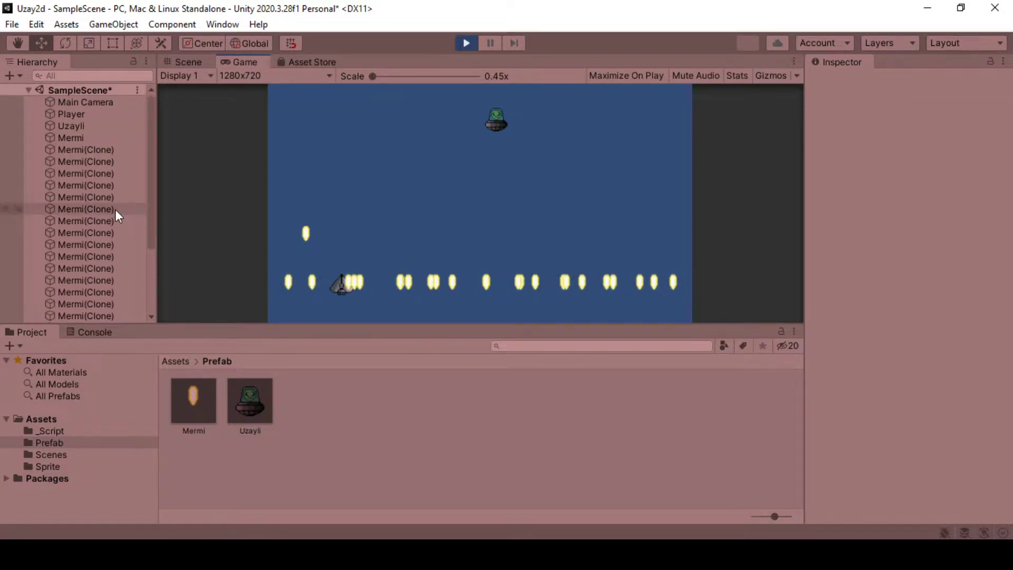
{"action": "key", "text": "space"}
{"action": "key", "text": "space"}
{"action": "key", "text": "Left"}
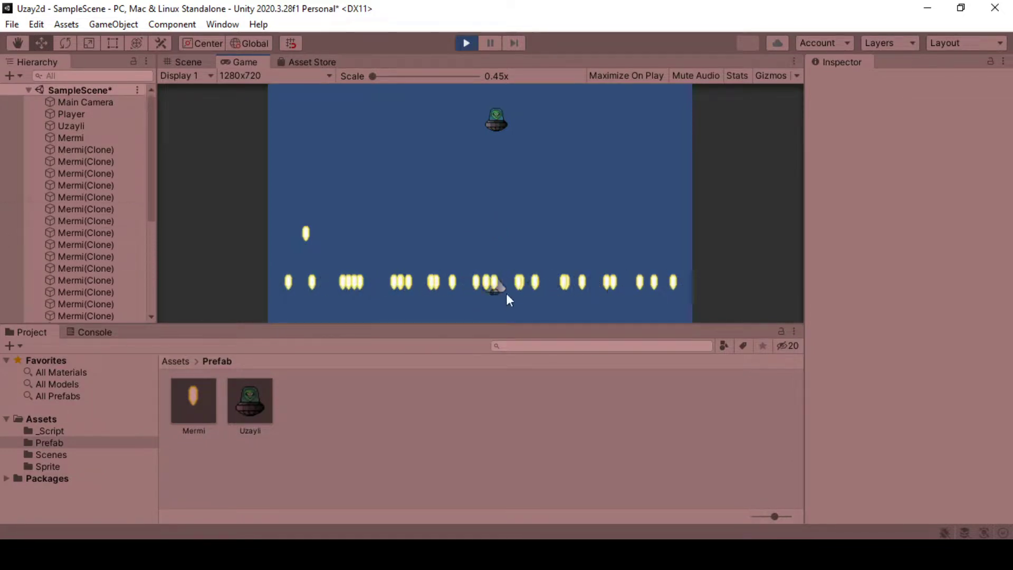
{"action": "key", "text": "space"}
{"action": "key", "text": "space"}
{"action": "key", "text": "Left"}
{"action": "key", "text": "space"}
{"action": "key", "text": "space"}
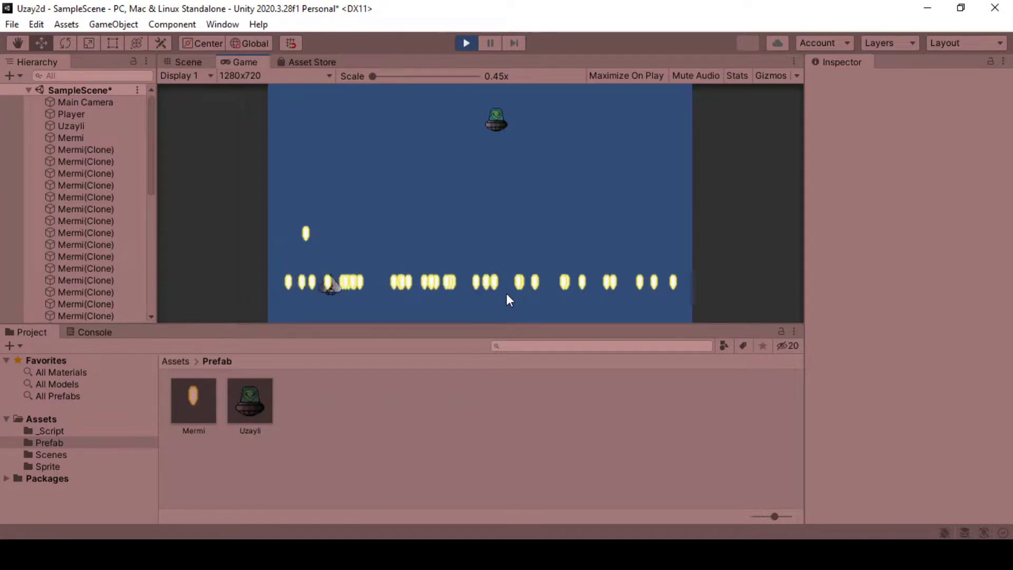
{"action": "key", "text": "space"}
{"action": "key", "text": "space"}
{"action": "key", "text": "Right"}
{"action": "left_click", "coordinate": [465, 43]}
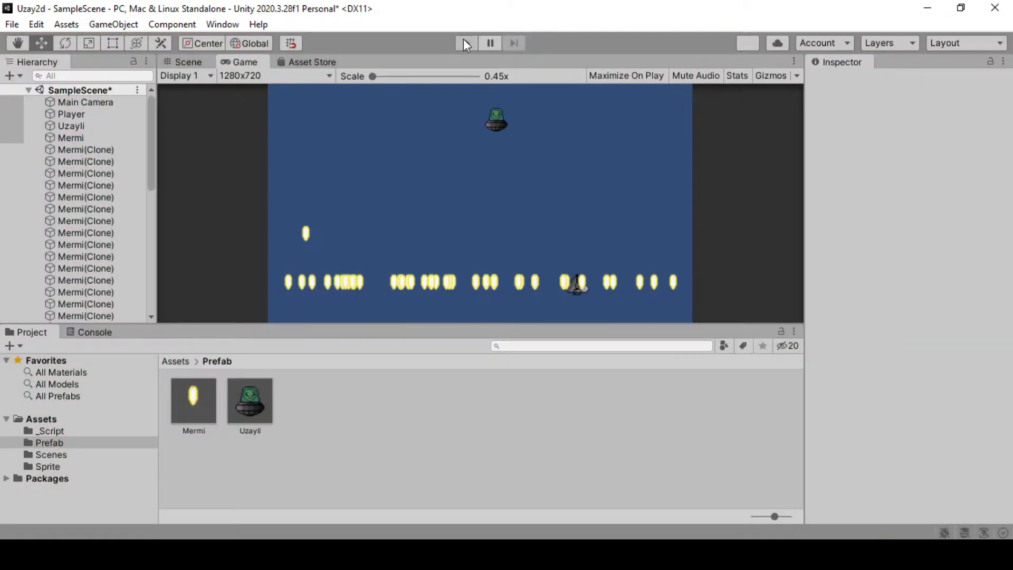
Replace null on line 68 with new WaitForSeconds(1f) and save PlayerHareket.cs
{"action": "key", "text": "alt+Tab"}
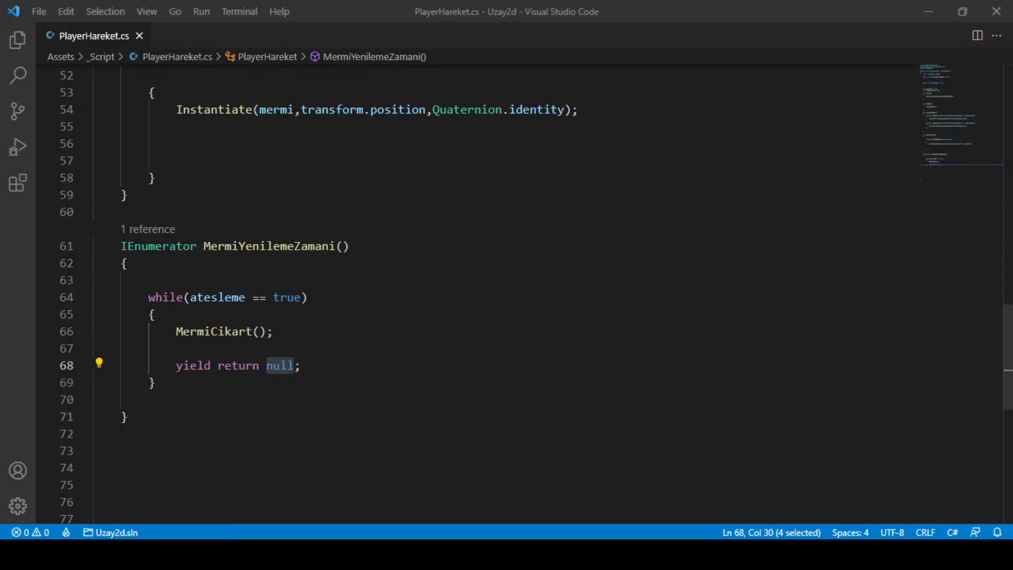
{"action": "double_click", "coordinate": [287, 329]}
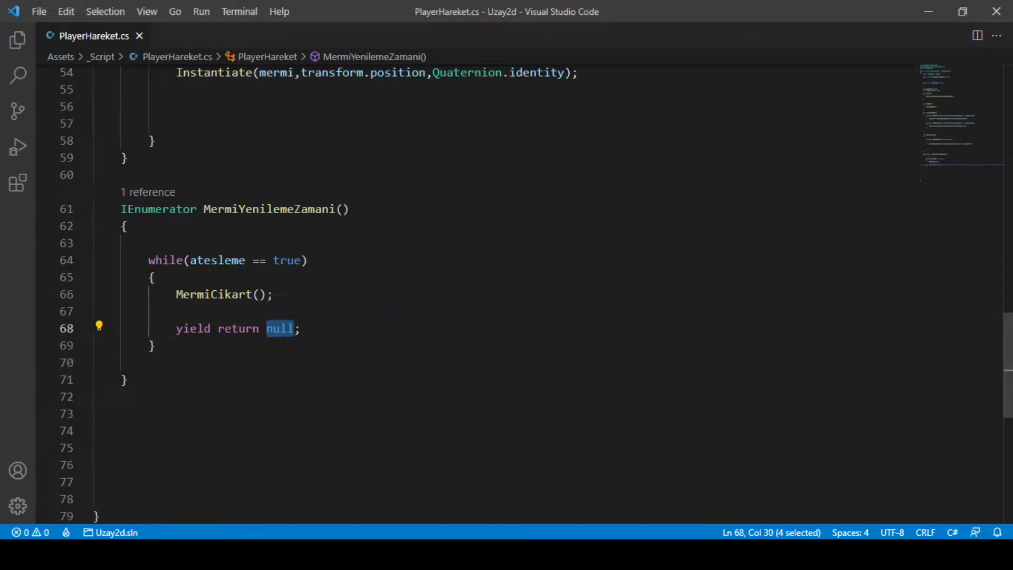
{"action": "key", "text": "alt+Tab"}
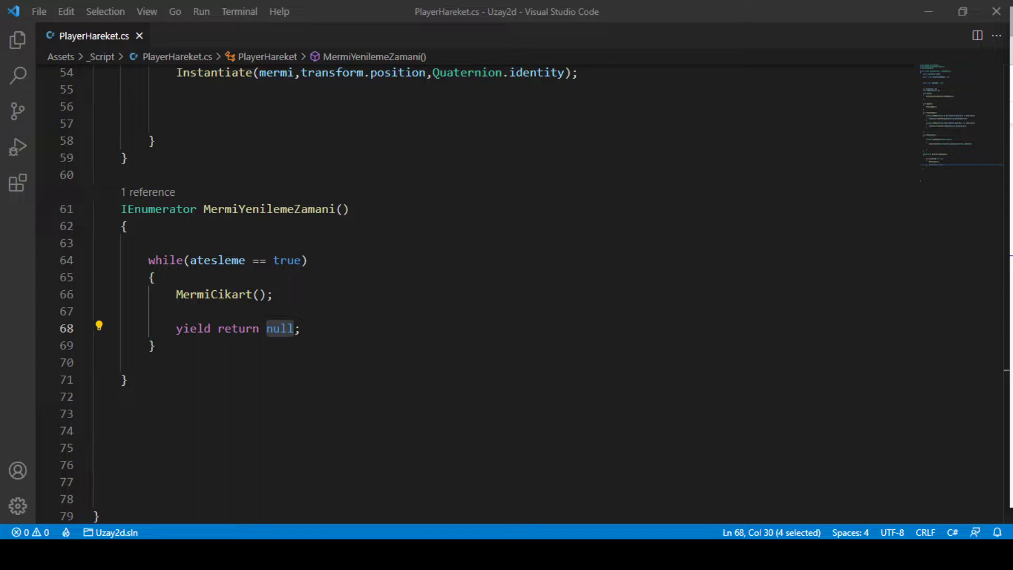
{"action": "left_click", "coordinate": [280, 328]}
{"action": "left_click_drag", "start_coordinate": [266, 328], "coordinate": [294, 328]}
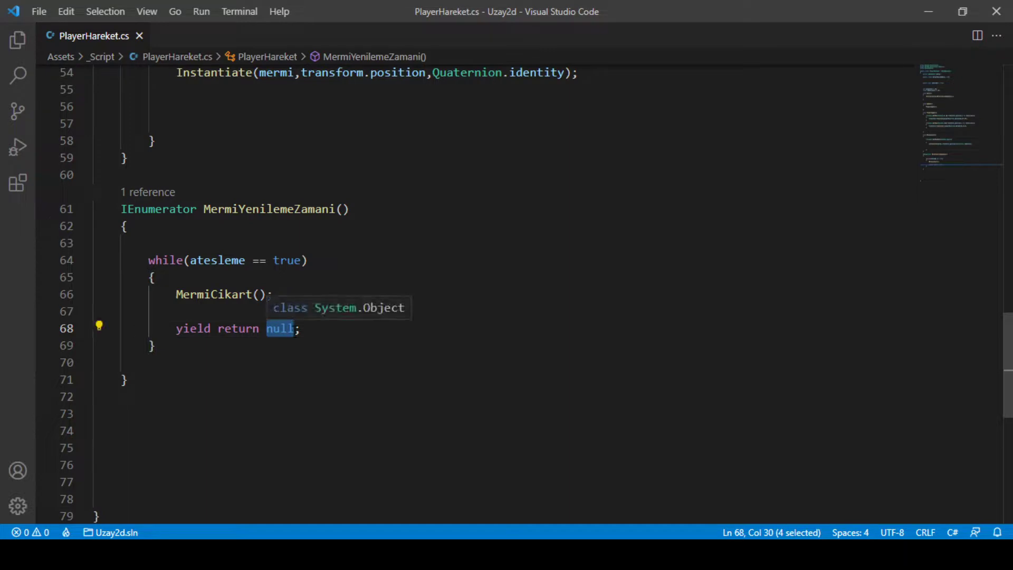
{"action": "type", "text": "new "}
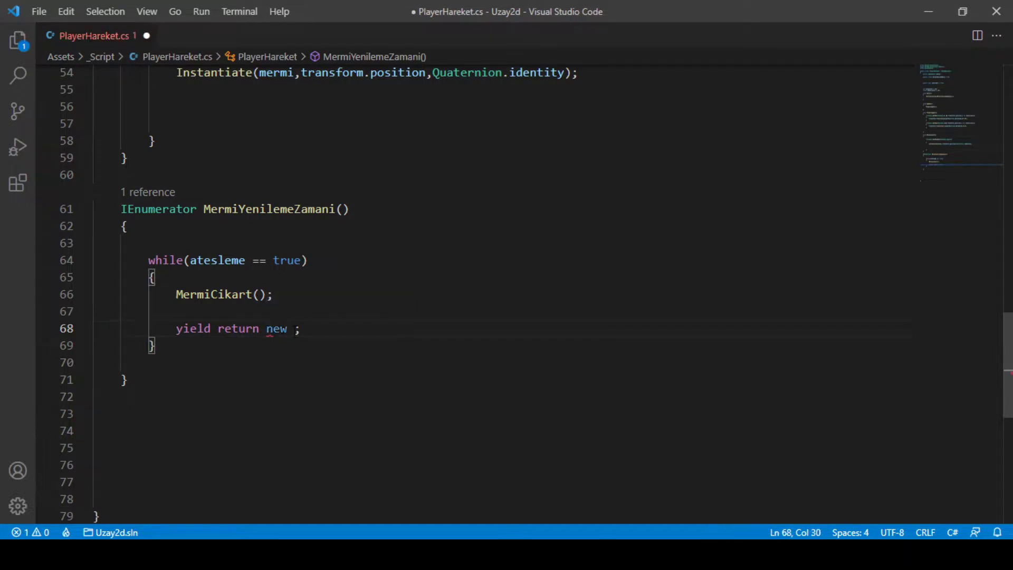
{"action": "type", "text": "Wa"}
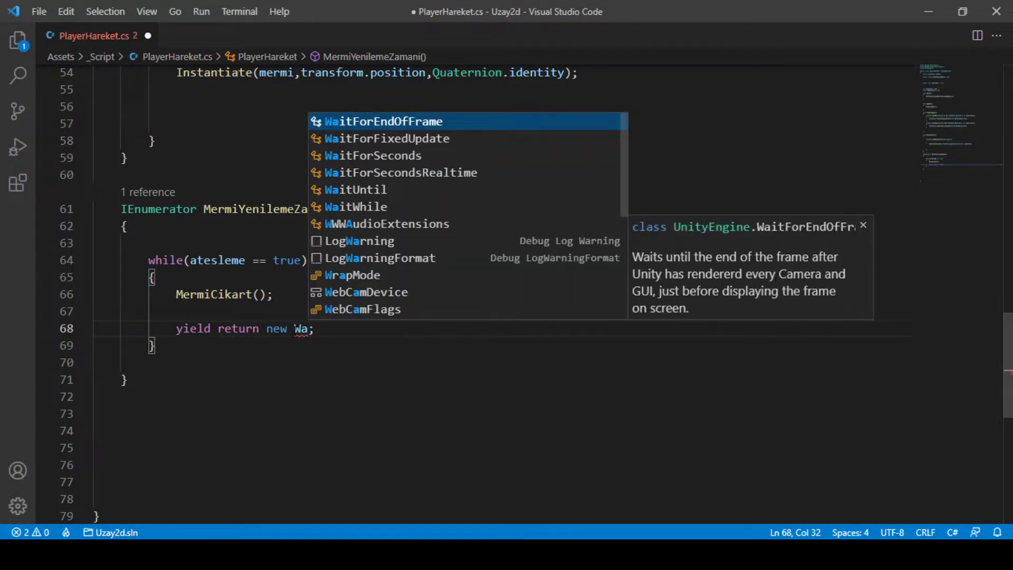
{"action": "type", "text": "itfor"}
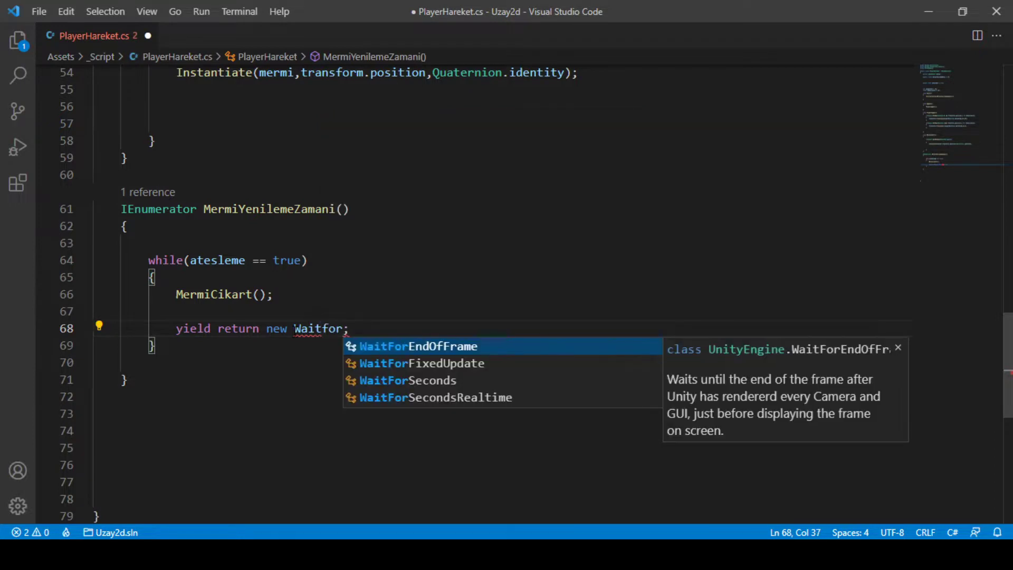
{"action": "key", "text": "Down"}
{"action": "key", "text": "Down"}
{"action": "key", "text": "Return"}
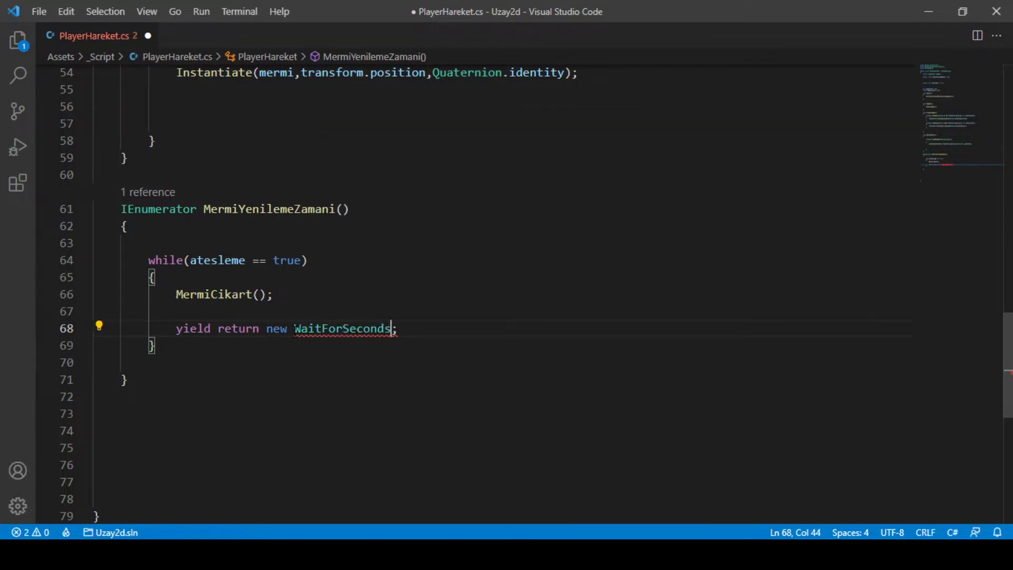
{"action": "type", "text": "("}
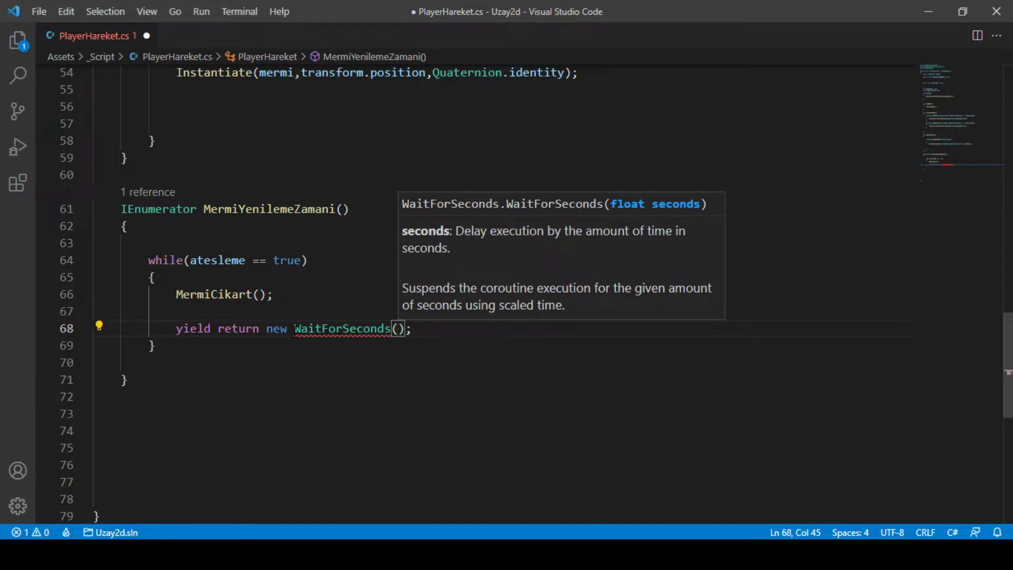
{"action": "type", "text": "1f"}
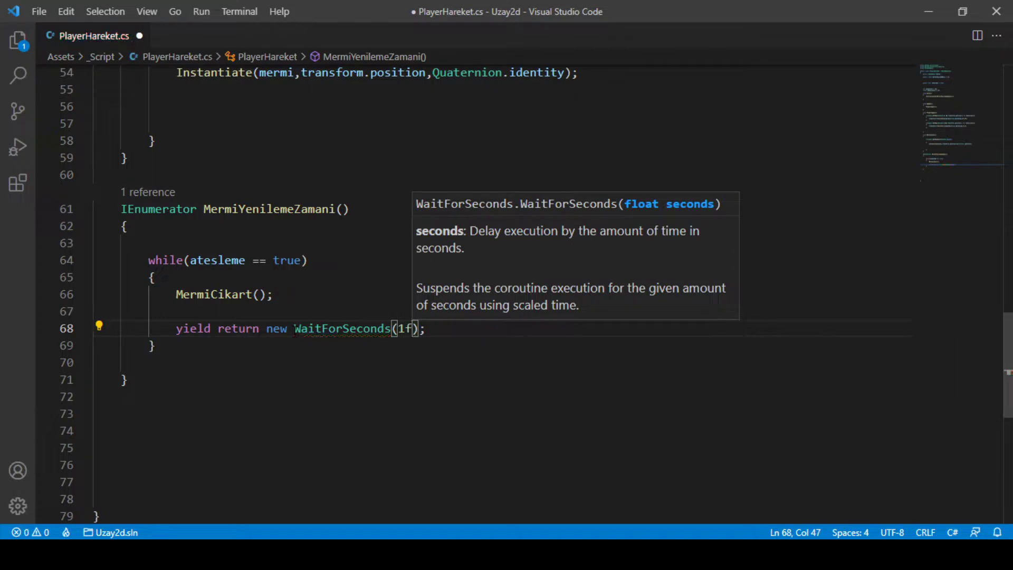
{"action": "left_click", "coordinate": [459, 332]}
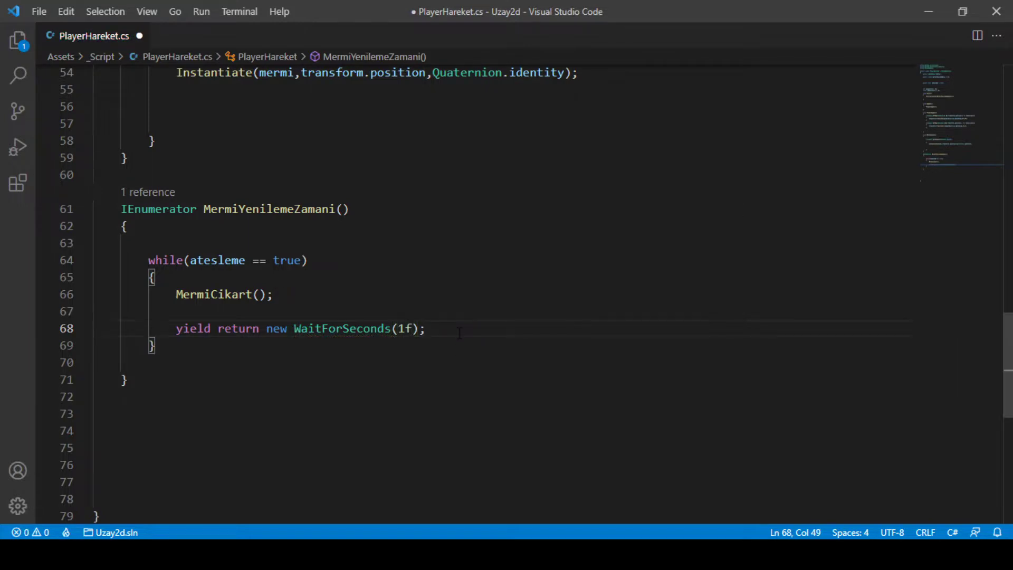
{"action": "key", "text": "ctrl+s"}
{"action": "key", "text": "alt+Tab"}
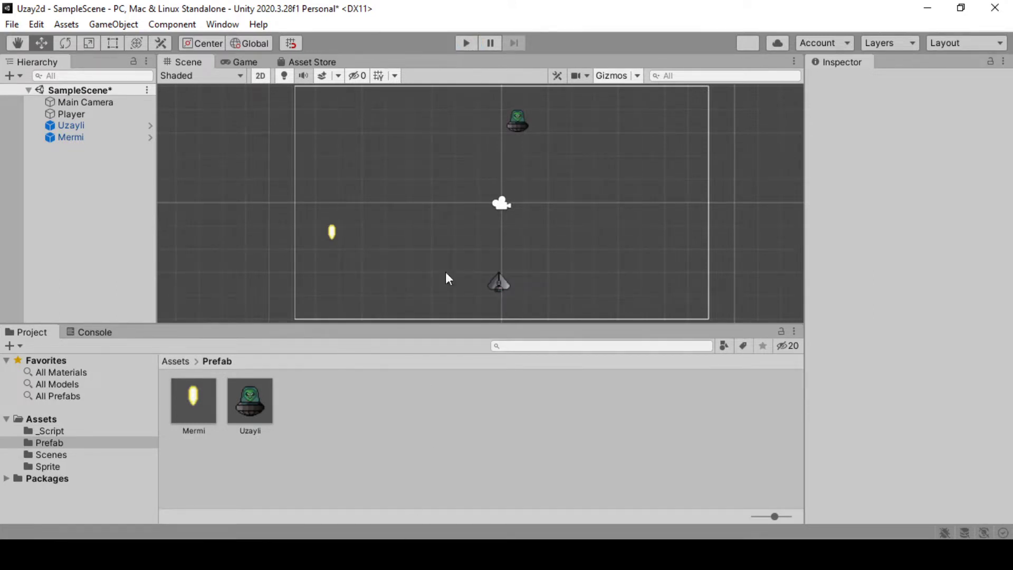
Start the game, glance over the script, then return to the running game
{"action": "left_click", "coordinate": [464, 47]}
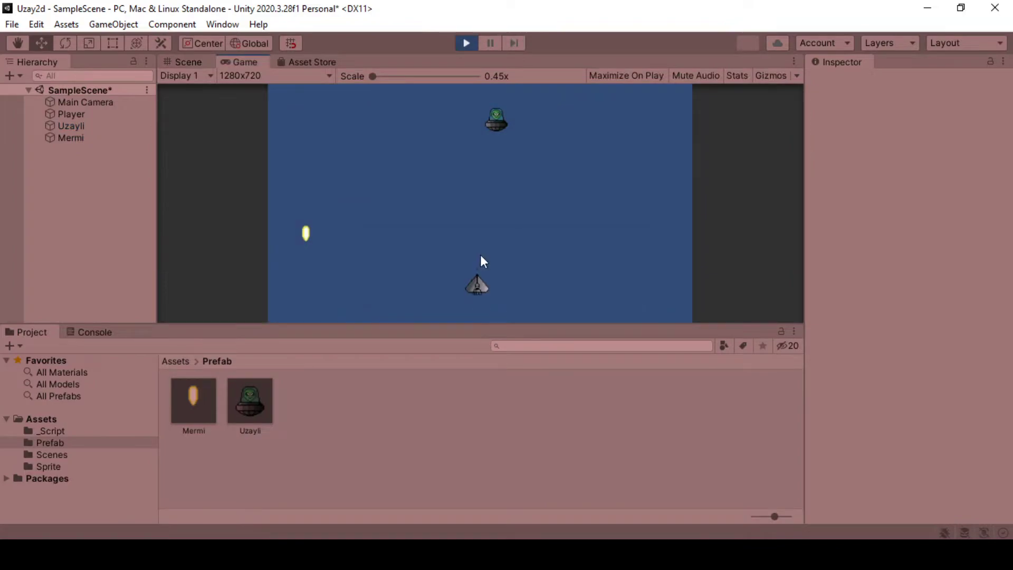
{"action": "key", "text": "alt+Tab"}
{"action": "scroll", "coordinate": [229, 340], "scroll_direction": "up", "scroll_amount": 1}
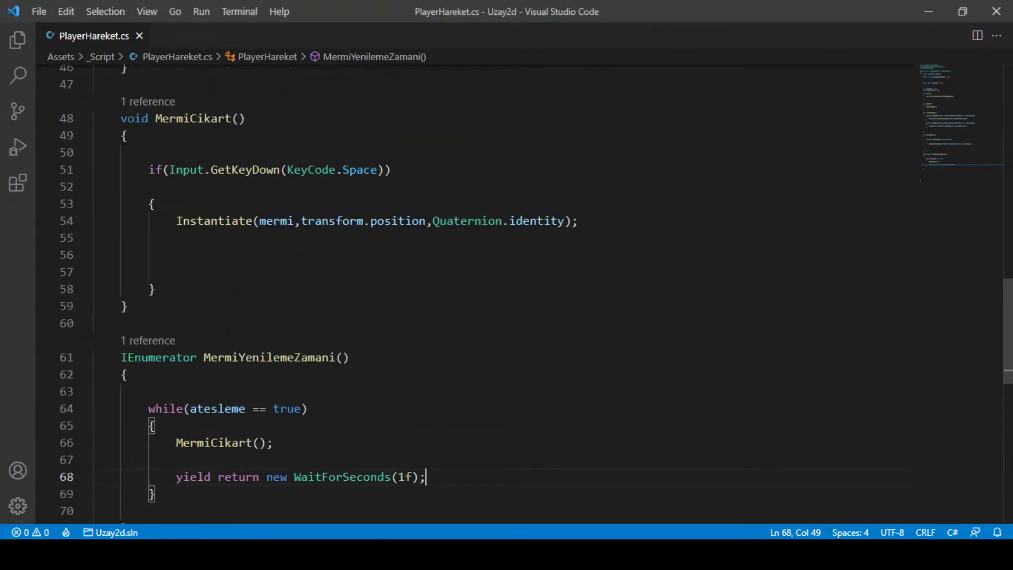
{"action": "scroll", "coordinate": [250, 351], "scroll_direction": "down", "scroll_amount": 2}
{"action": "key", "text": "alt+Tab"}
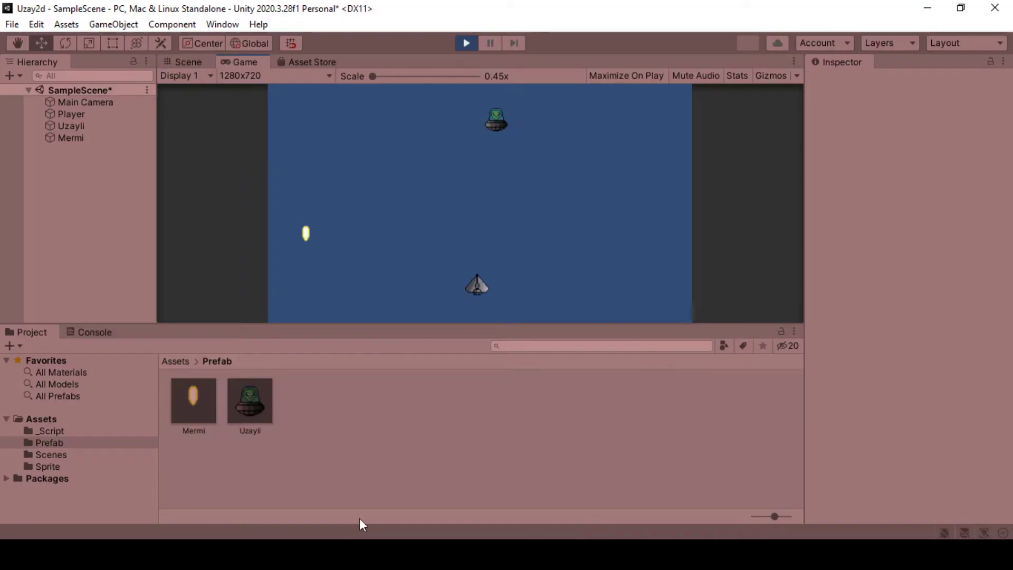
Move the ship left and right, fire one bullet with Space, then return to PlayerHareket.cs
{"action": "key", "text": "Left"}
{"action": "key", "text": "Right"}
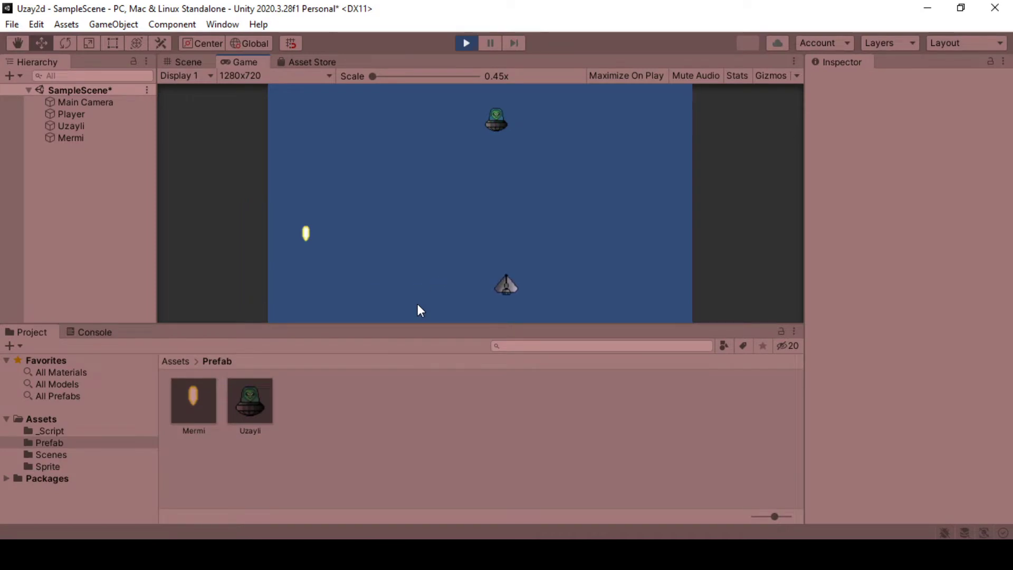
{"action": "key", "text": "Left"}
{"action": "key", "text": "Right"}
{"action": "key", "text": "Left"}
{"action": "key", "text": "space"}
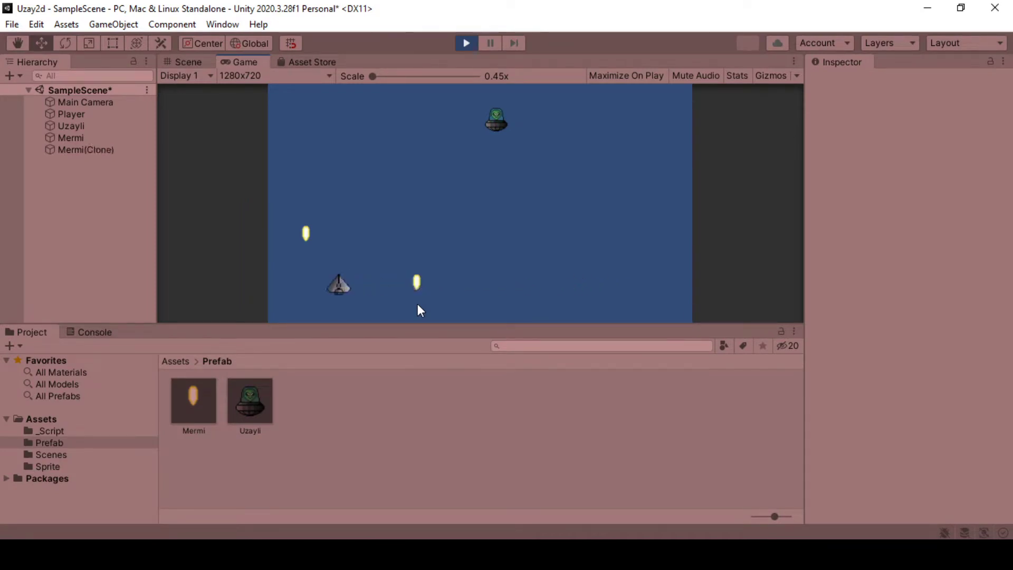
{"action": "key", "text": "Right"}
{"action": "key", "text": "alt+Tab"}
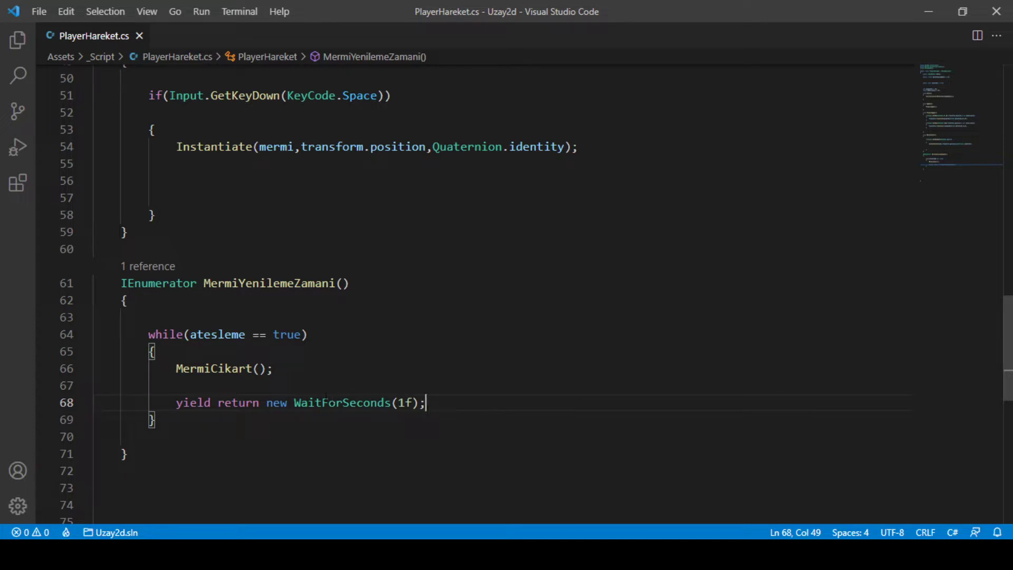
Highlight the while loop condition, the MermiCikart(); call and the yield return WaitForSeconds(1f) line
{"action": "left_click_drag", "start_coordinate": [176, 368], "coordinate": [281, 369]}
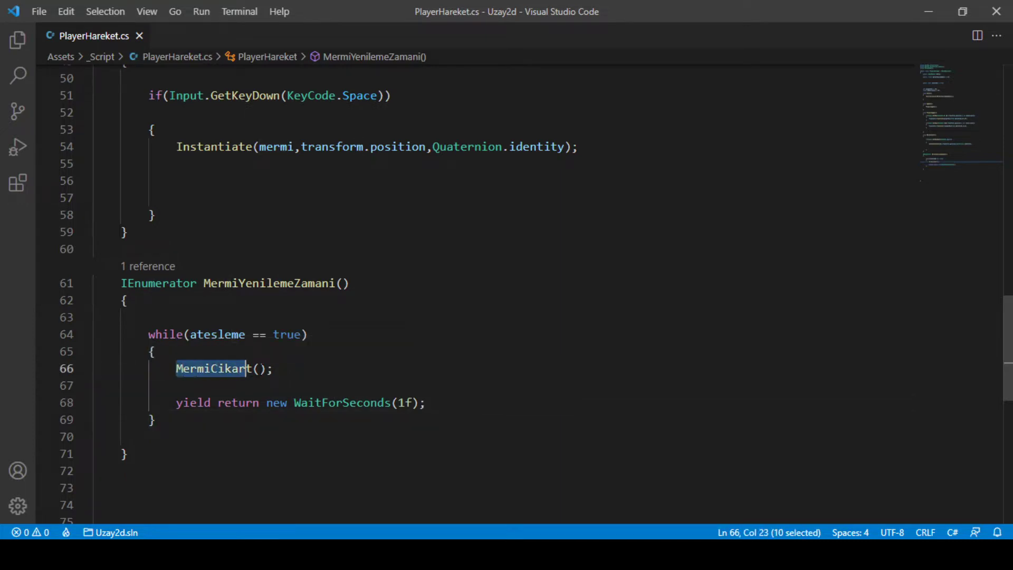
{"action": "scroll", "coordinate": [301, 389], "scroll_direction": "up", "scroll_amount": 1}
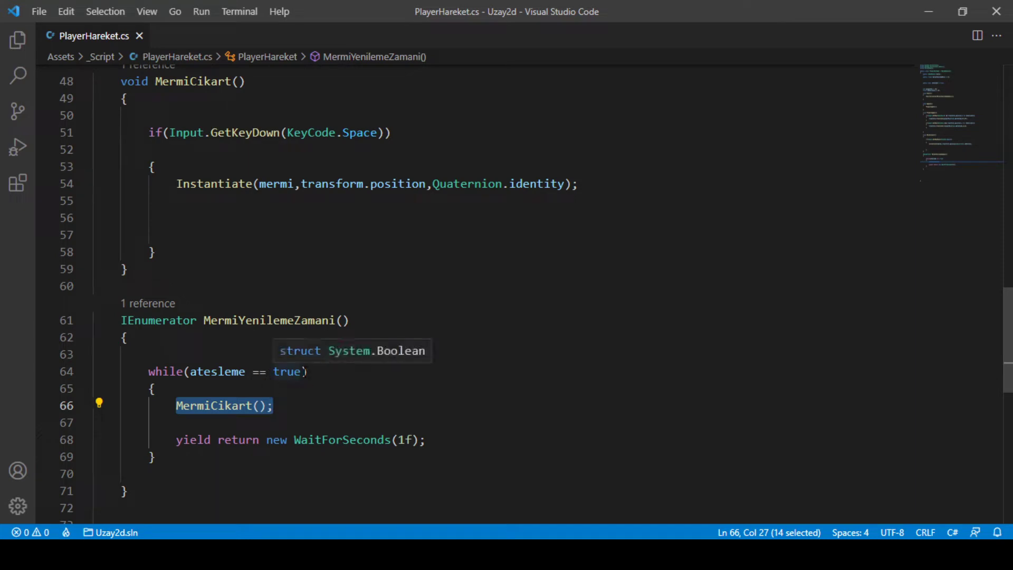
{"action": "left_click", "coordinate": [161, 371]}
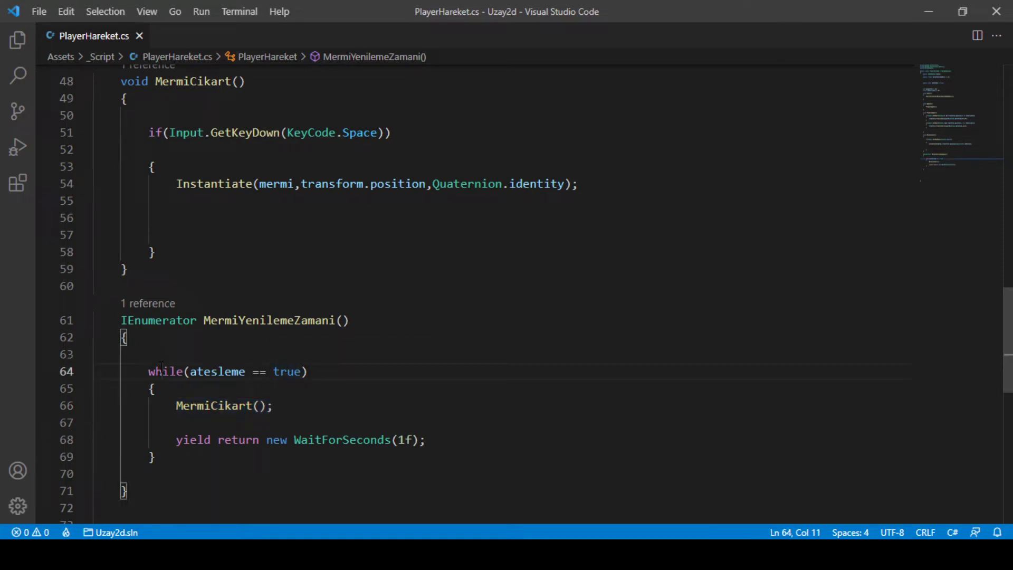
{"action": "left_click_drag", "start_coordinate": [142, 371], "coordinate": [308, 371]}
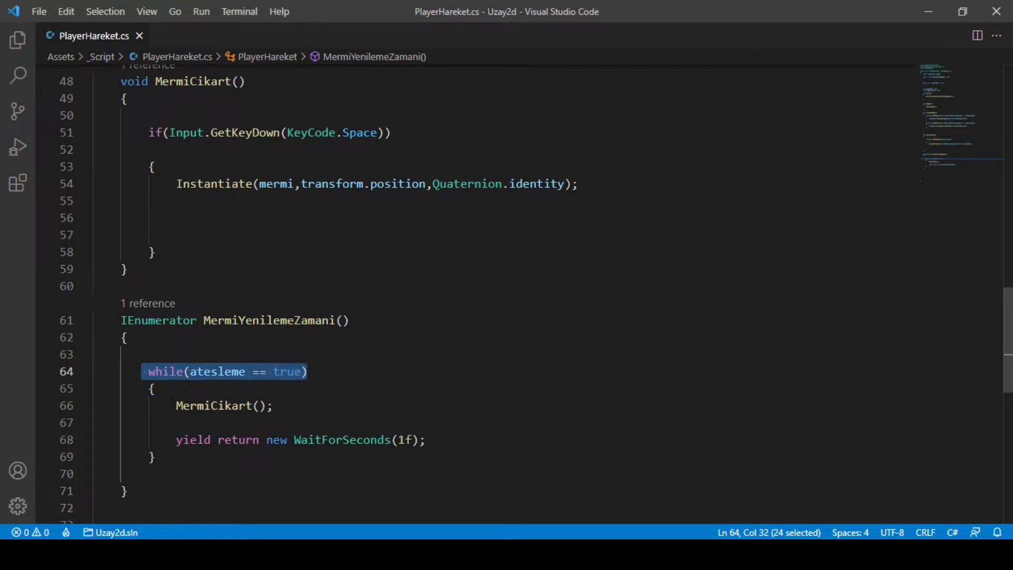
{"action": "left_click_drag", "start_coordinate": [170, 405], "coordinate": [291, 408]}
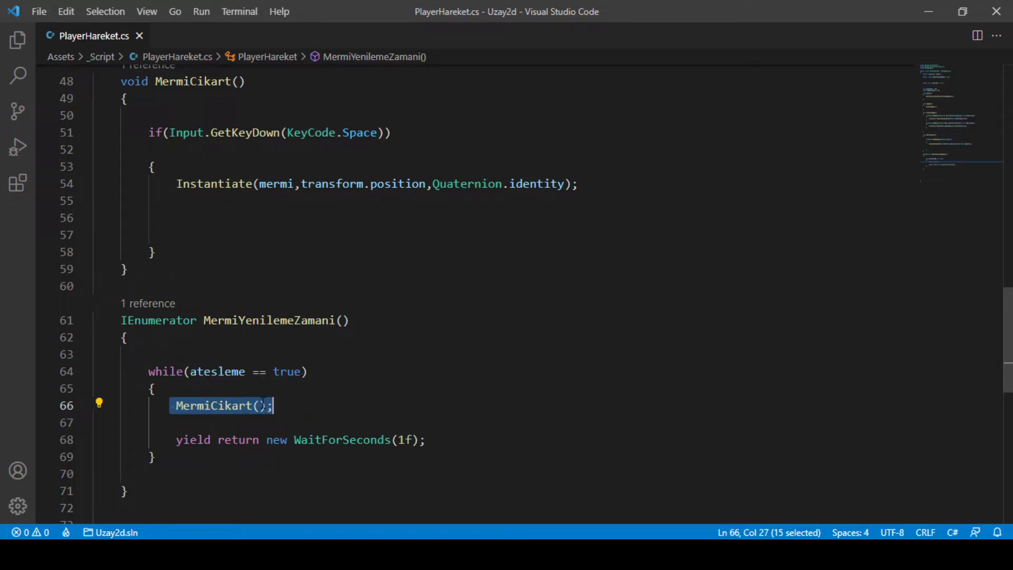
{"action": "left_click", "coordinate": [177, 439]}
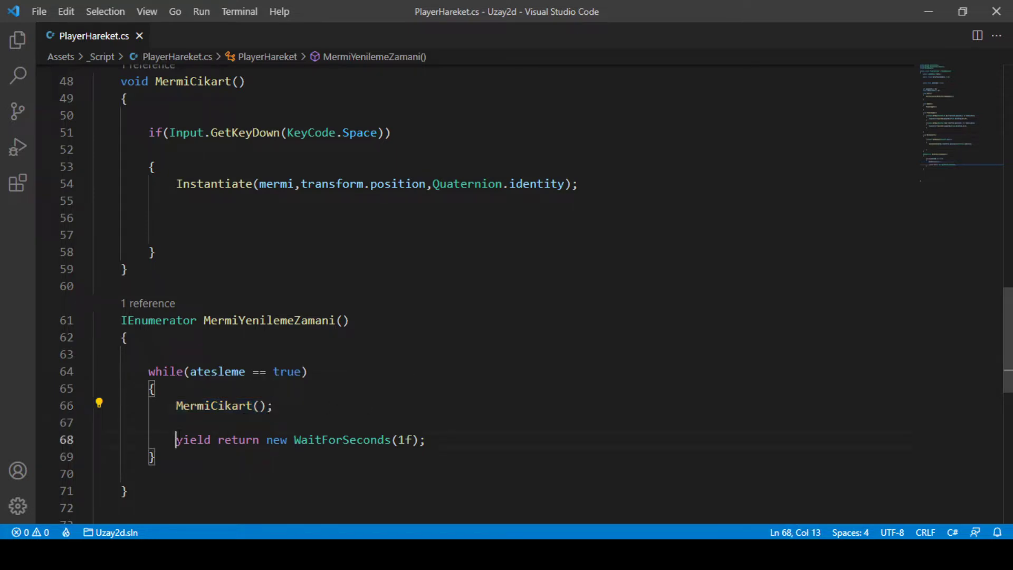
{"action": "left_click_drag", "start_coordinate": [162, 439], "coordinate": [425, 440]}
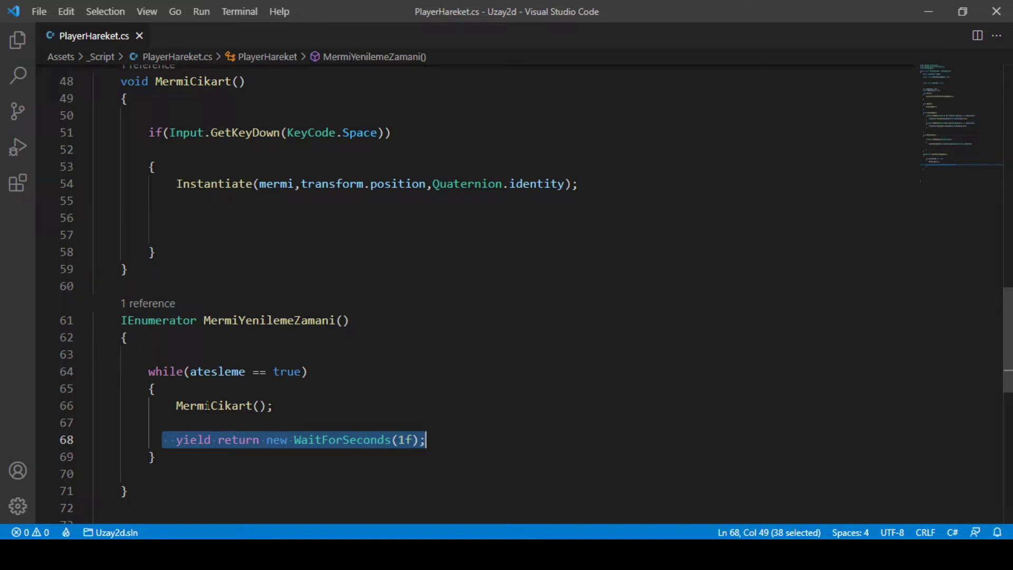
Recap the coroutine by re-highlighting the while condition, MermiCikart call and one-second wait
{"action": "mouse_move", "coordinate": [196, 406]}
{"action": "left_click_drag", "start_coordinate": [142, 371], "coordinate": [308, 372]}
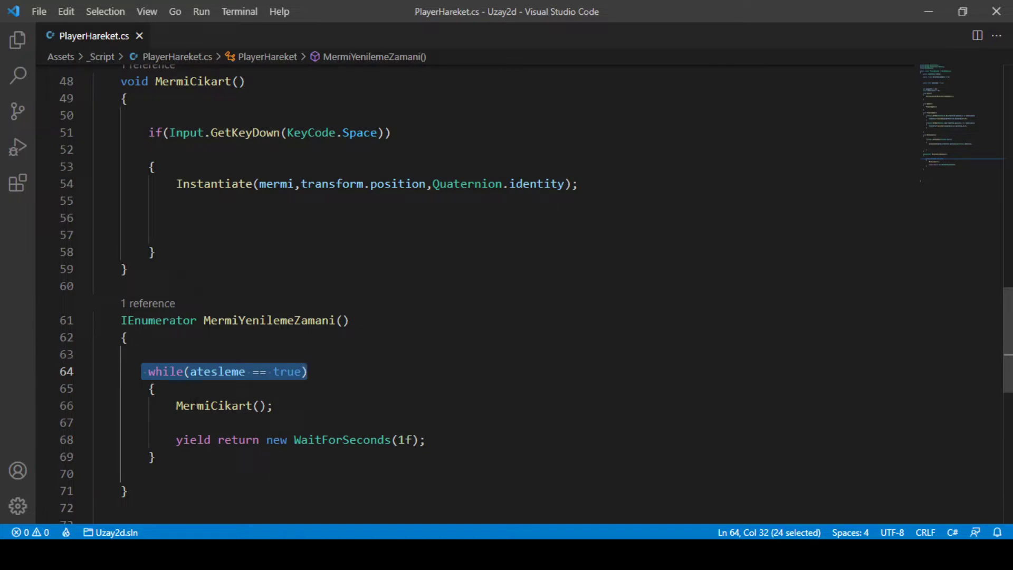
{"action": "left_click_drag", "start_coordinate": [169, 406], "coordinate": [286, 407]}
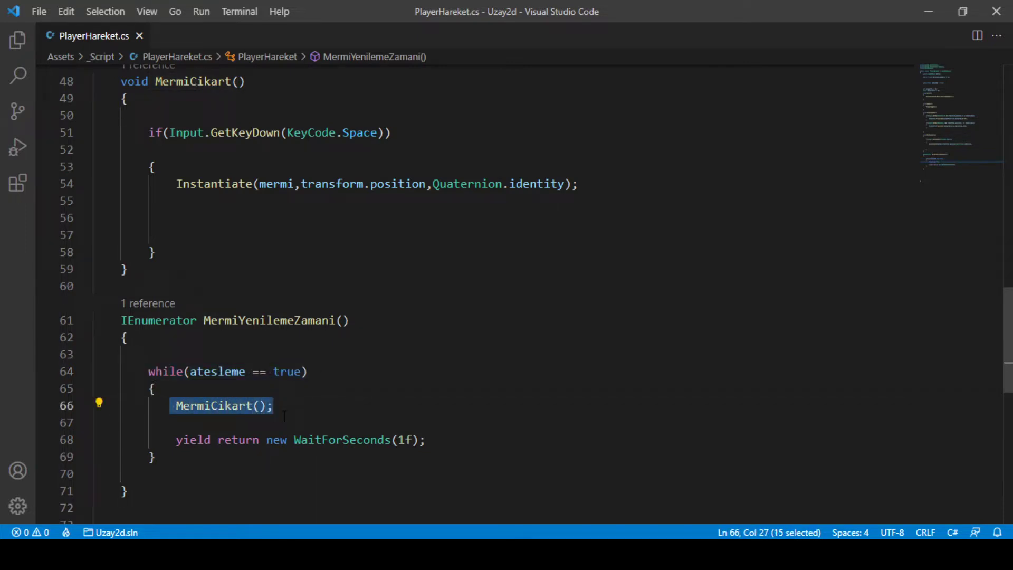
{"action": "left_click", "coordinate": [285, 417]}
{"action": "left_click_drag", "start_coordinate": [170, 439], "coordinate": [427, 440]}
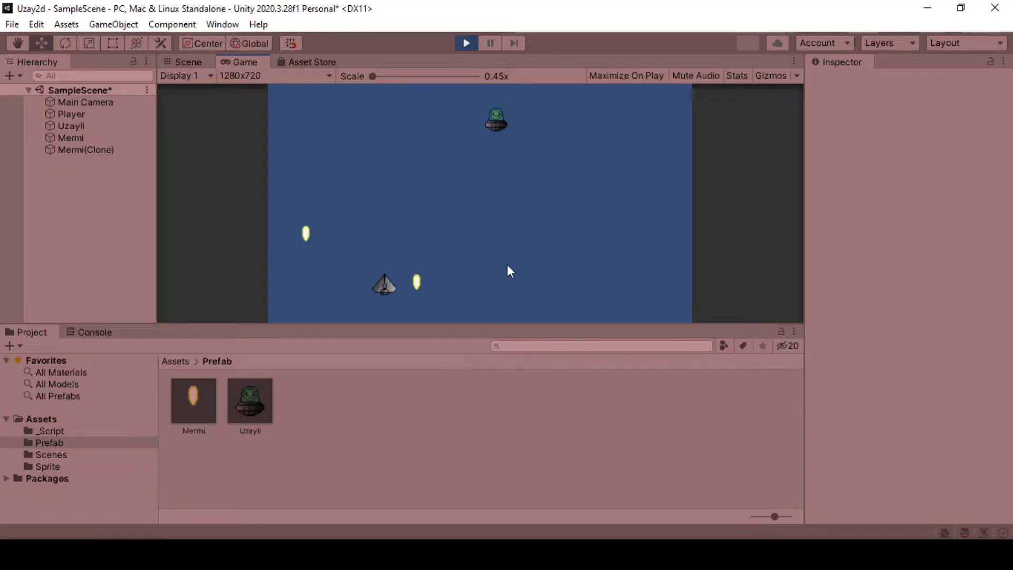
Steer the ship side to side with the arrow keys while bullets fire, then stop Play mode
{"action": "key", "text": "Right"}
{"action": "key", "text": "Right"}
{"action": "key", "text": "Left"}
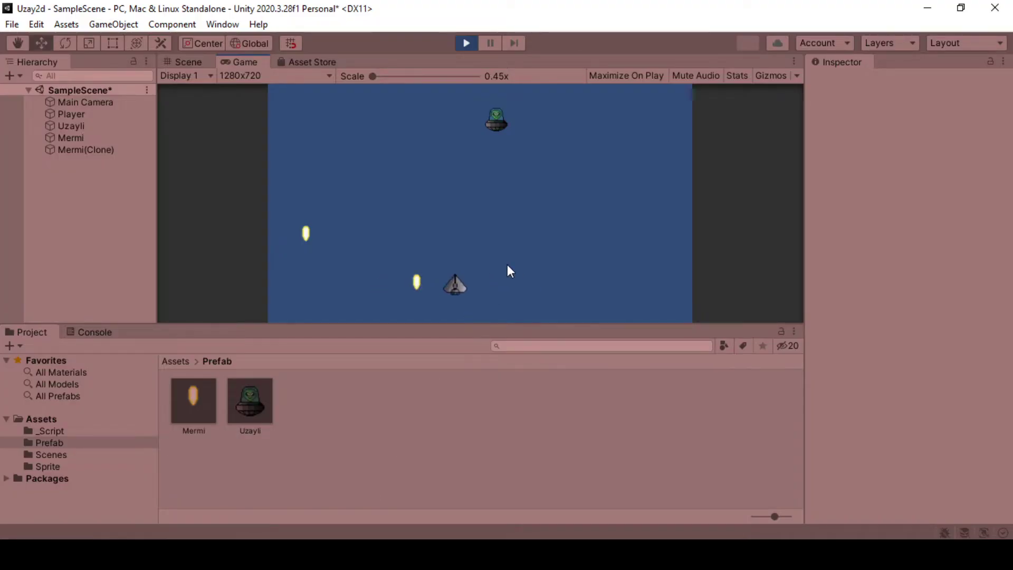
{"action": "key", "text": "Right"}
{"action": "key", "text": "Right"}
{"action": "key", "text": "Left"}
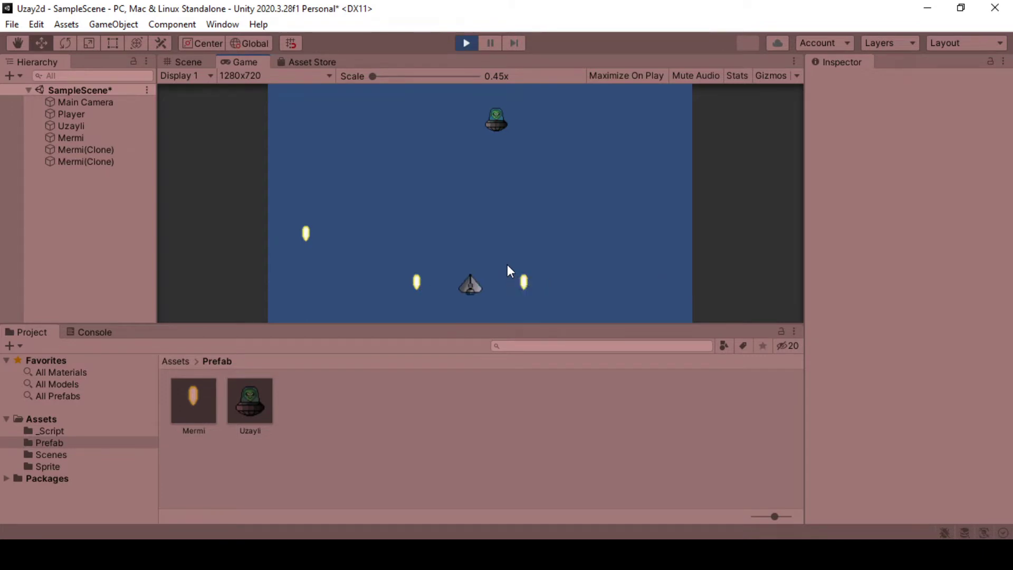
{"action": "key", "text": "Right"}
{"action": "key", "text": "Left"}
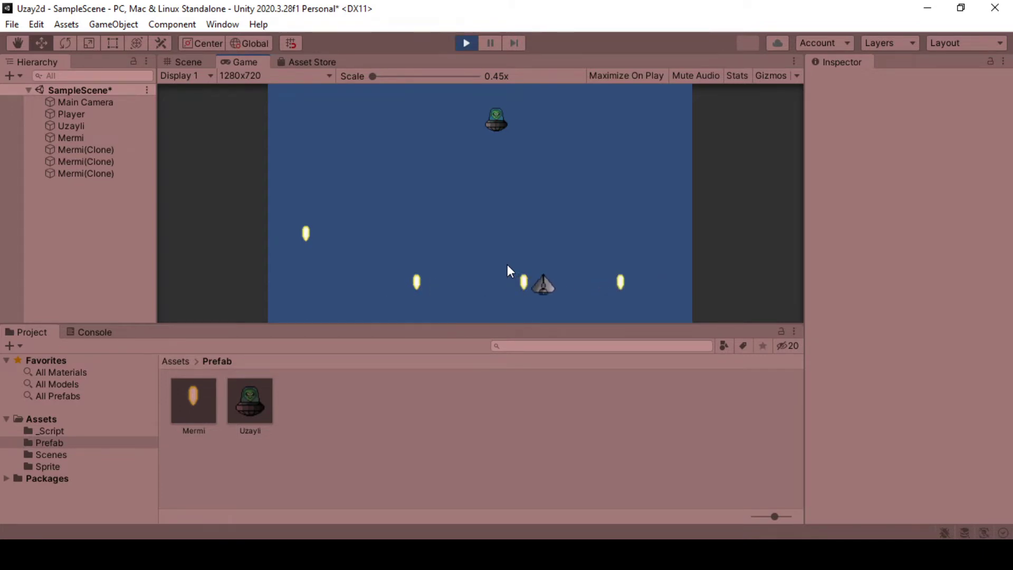
{"action": "left_click", "coordinate": [457, 47]}
{"action": "key", "text": "alt+Tab"}
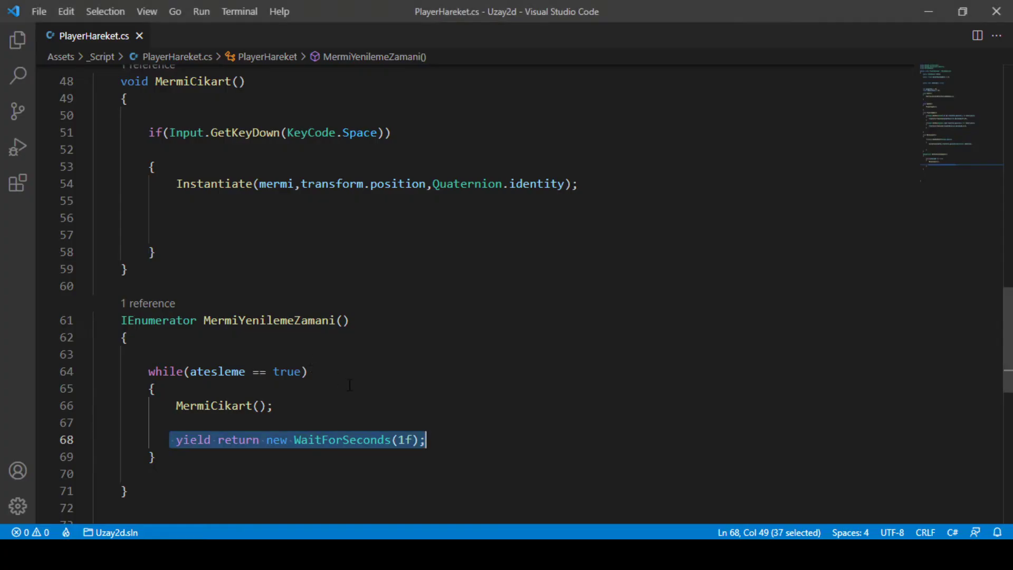
{"action": "scroll", "coordinate": [349, 385], "scroll_direction": "down", "scroll_amount": 3}
{"action": "scroll", "coordinate": [340, 372], "scroll_direction": "up", "scroll_amount": 2}
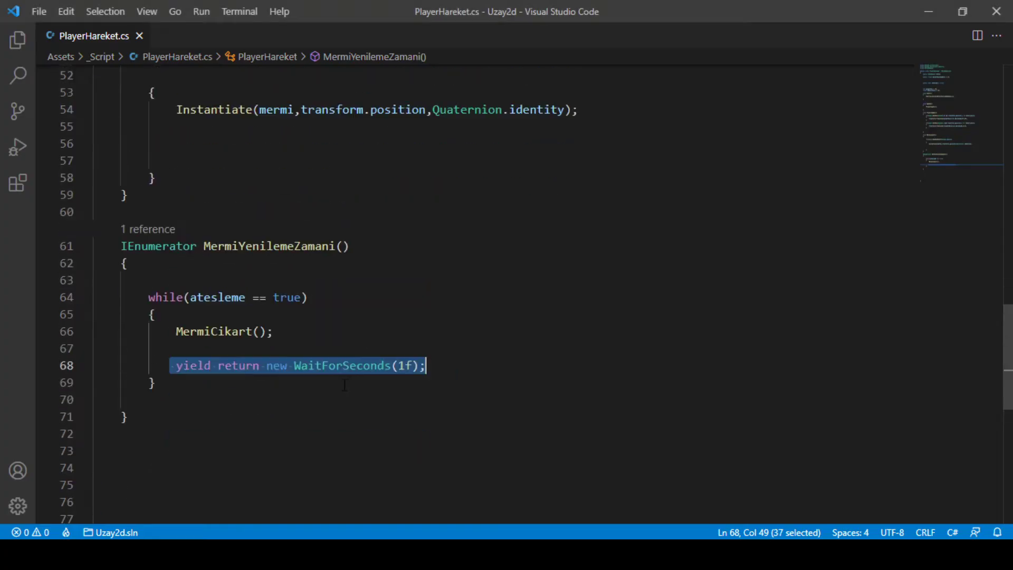
{"action": "left_click", "coordinate": [400, 365]}
{"action": "scroll", "coordinate": [390, 338], "scroll_direction": "up", "scroll_amount": 3}
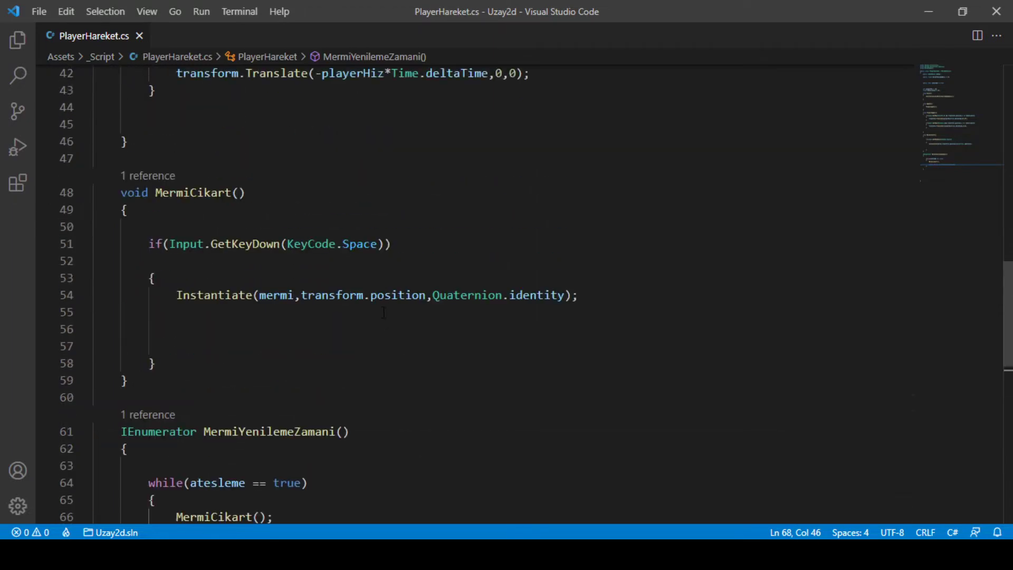
{"action": "scroll", "coordinate": [385, 316], "scroll_direction": "down", "scroll_amount": 3}
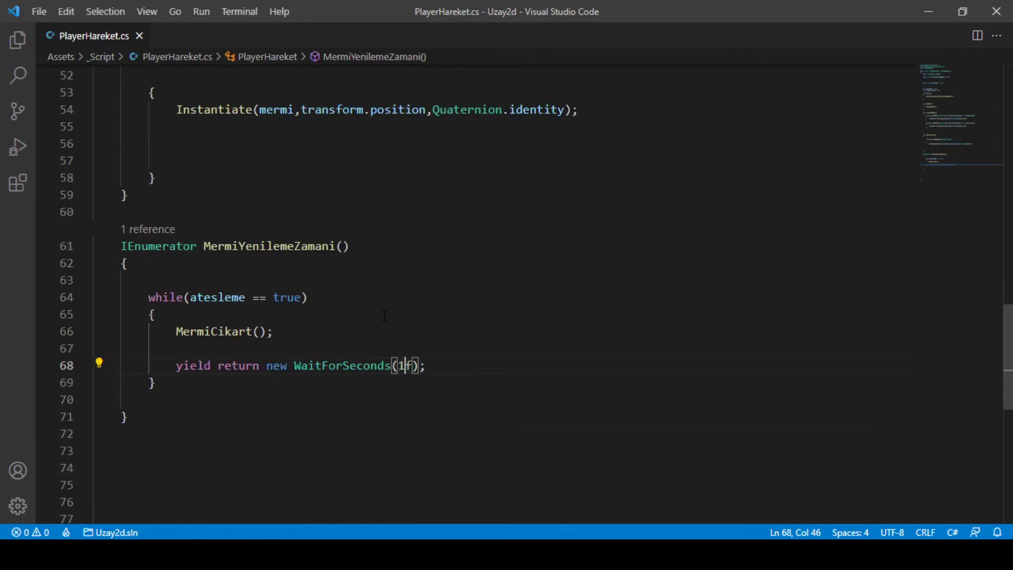
{"action": "left_click", "coordinate": [430, 367]}
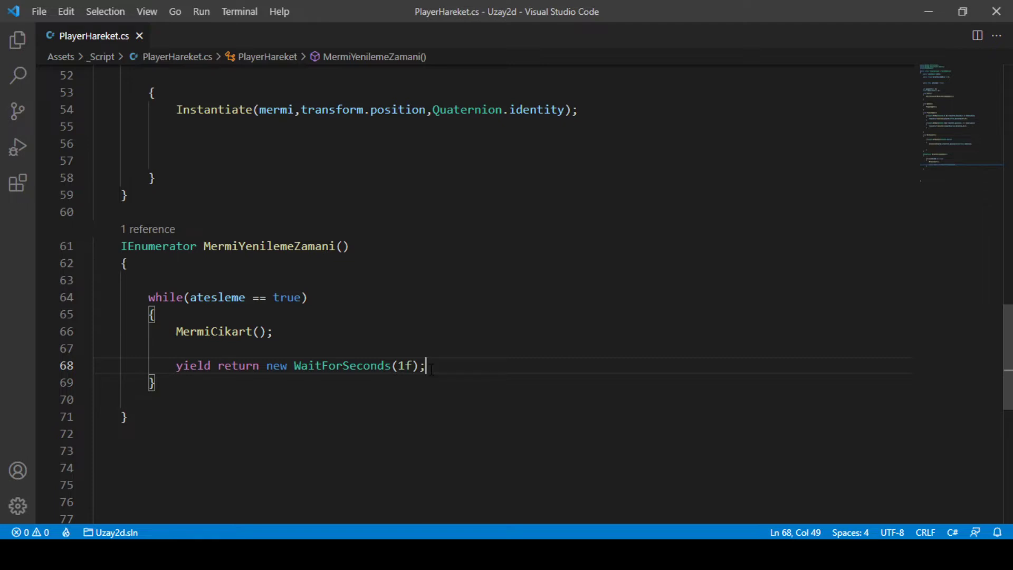
{"action": "left_click_drag", "start_coordinate": [431, 369], "coordinate": [252, 360]}
{"action": "left_click", "coordinate": [170, 366]}
{"action": "key", "text": "alt+Tab"}
{"action": "key", "text": "alt+Tab"}
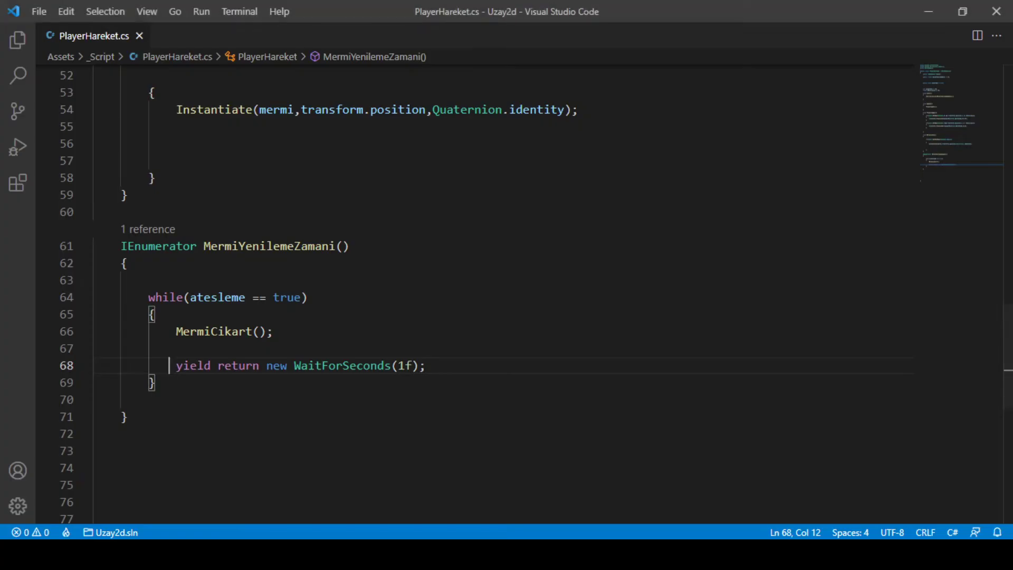
{"action": "key", "text": "alt+Tab"}
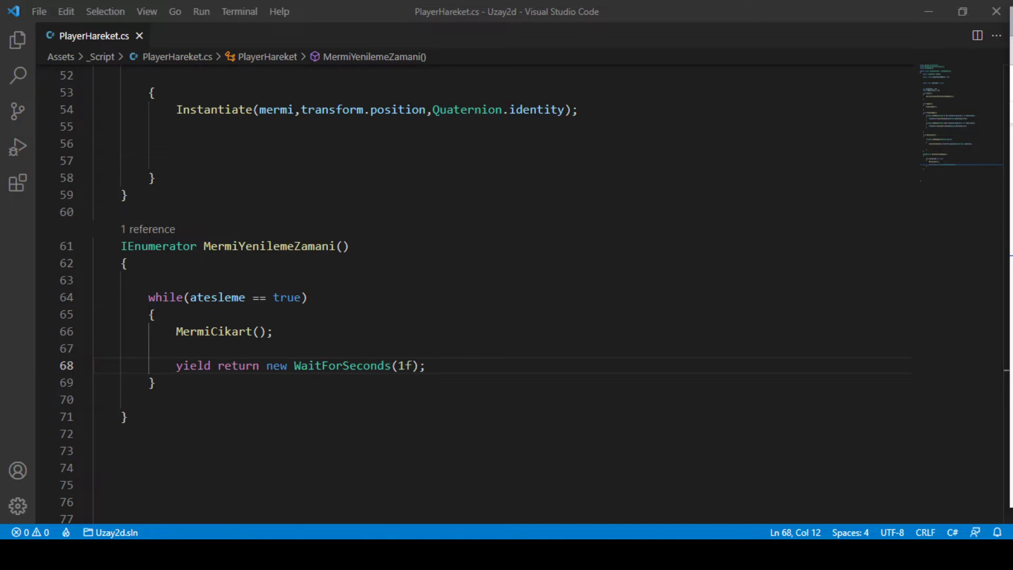
Delete the if(Input.GetKeyDown(KeyCode.Space)) check and its braces, dedent Instantiate, and save
{"action": "left_click", "coordinate": [383, 346]}
{"action": "scroll", "coordinate": [383, 344], "scroll_direction": "up", "scroll_amount": 2}
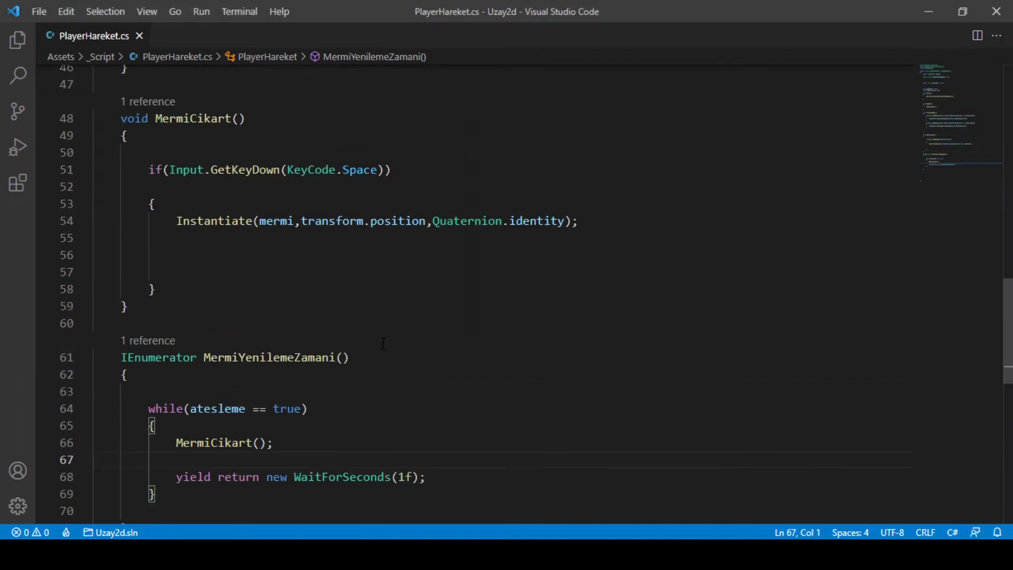
{"action": "left_click", "coordinate": [176, 288]}
{"action": "key", "text": "BackSpace"}
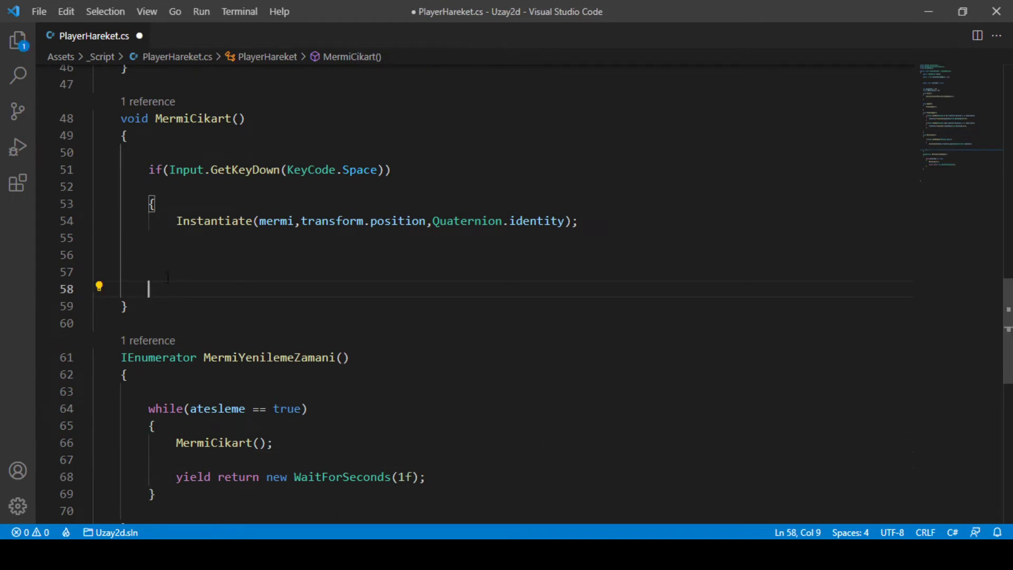
{"action": "left_click_drag", "start_coordinate": [157, 203], "coordinate": [149, 169]}
{"action": "key", "text": "BackSpace"}
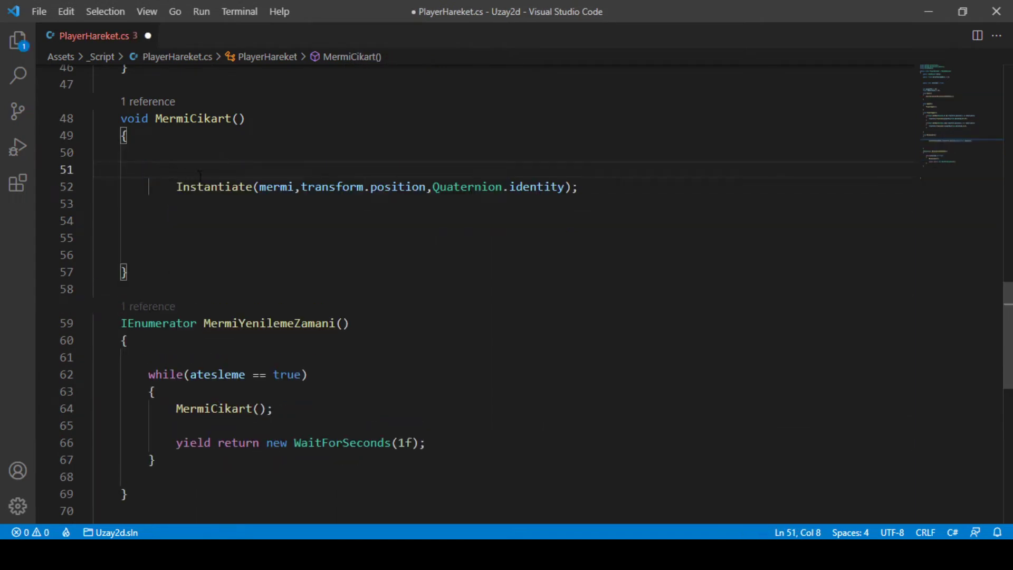
{"action": "key", "text": "Down"}
{"action": "key", "text": "BackSpace"}
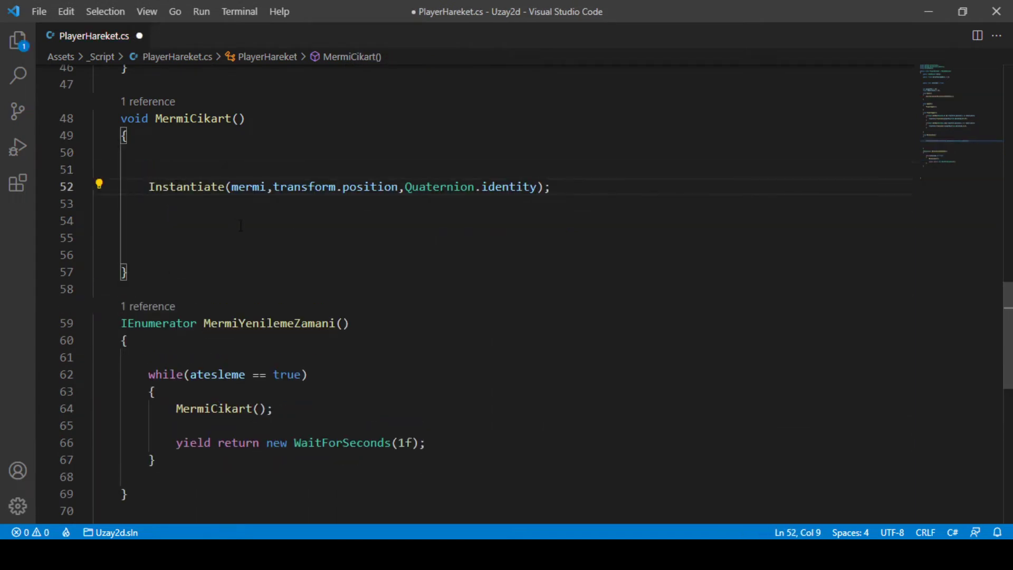
{"action": "key", "text": "ctrl+s"}
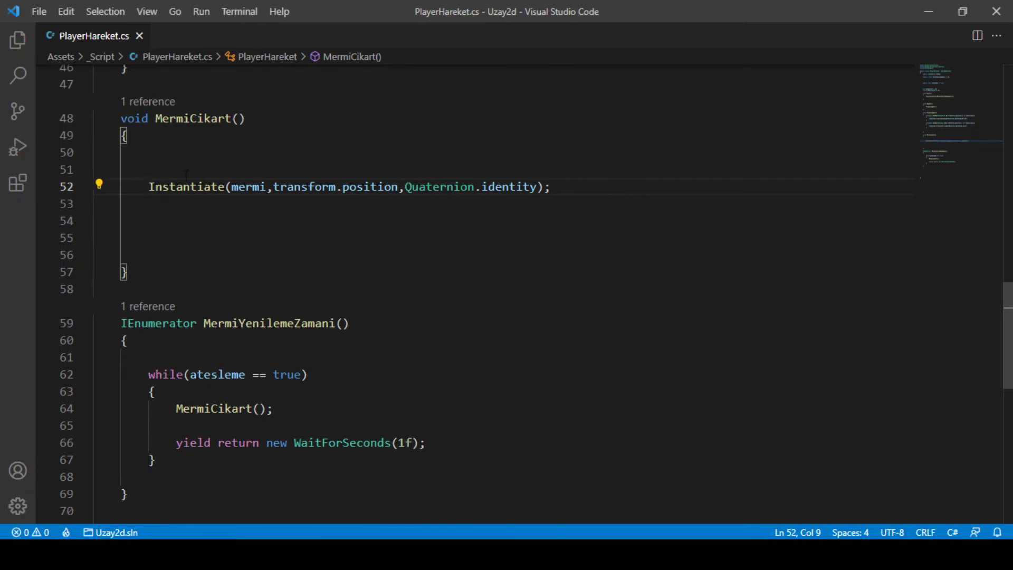
{"action": "left_click", "coordinate": [330, 553]}
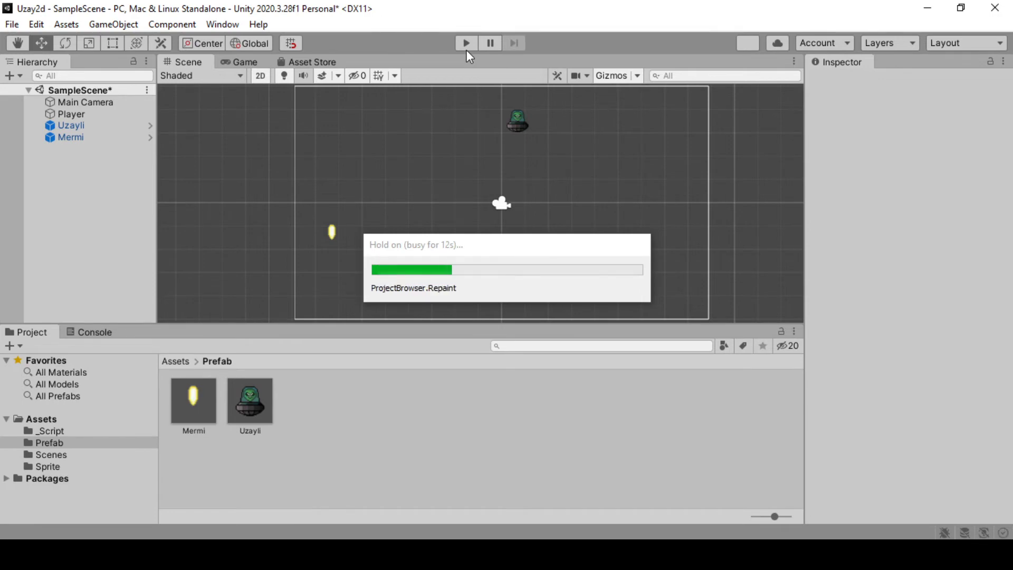
Play the game, steering left and right as Mermi(Clone) bullets spawn each second, then stop
{"action": "key", "text": "space"}
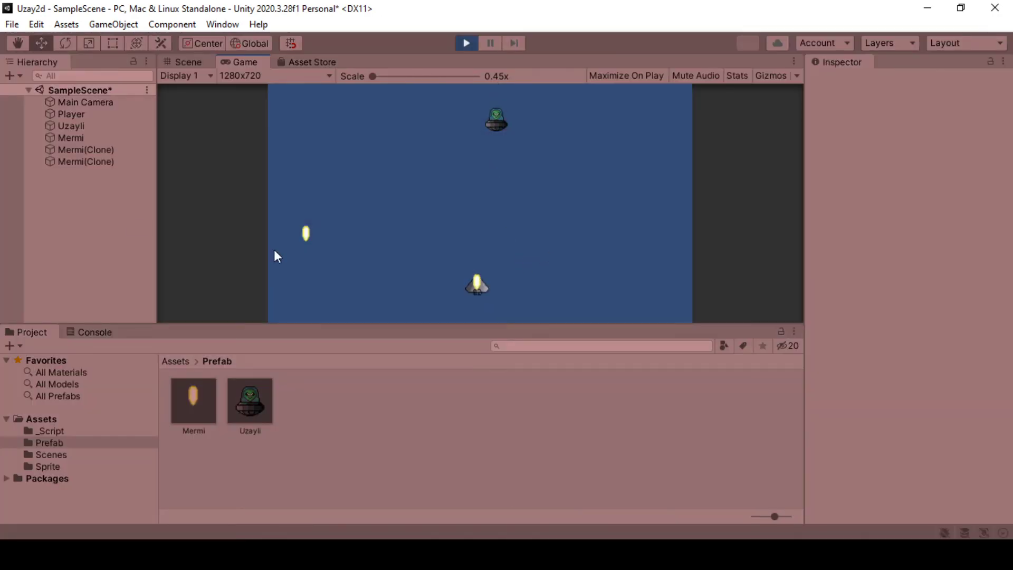
{"action": "key", "text": "space"}
{"action": "key", "text": "Right"}
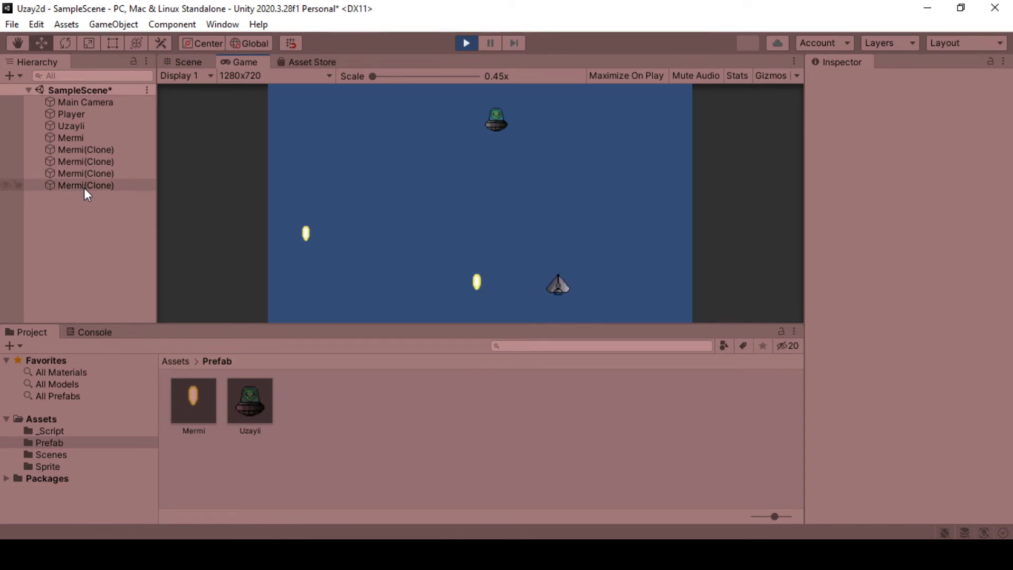
{"action": "key", "text": "space"}
{"action": "key", "text": "space"}
{"action": "key", "text": "Left"}
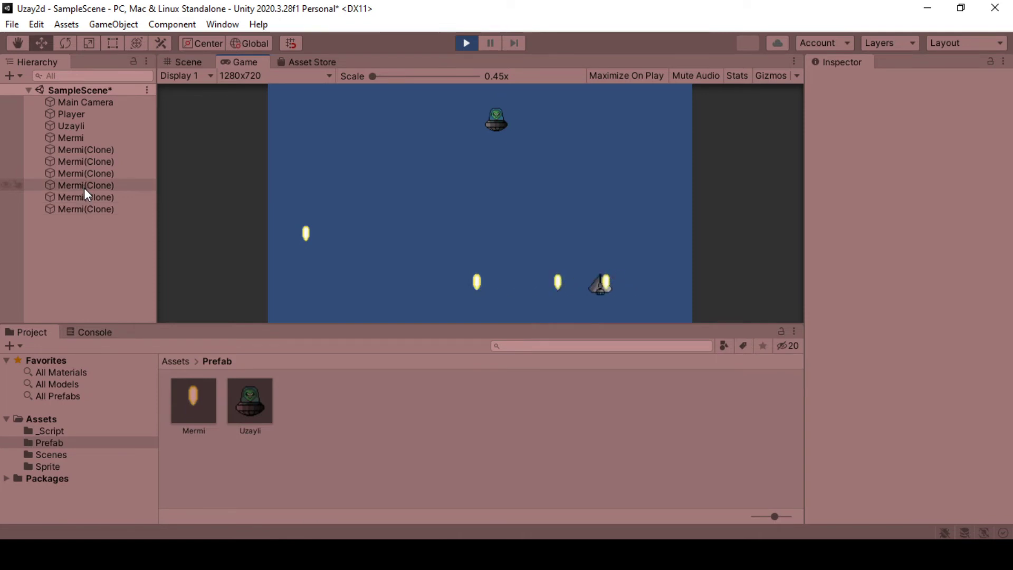
{"action": "key", "text": "space"}
{"action": "key", "text": "Left"}
{"action": "key", "text": "space"}
{"action": "key", "text": "Right"}
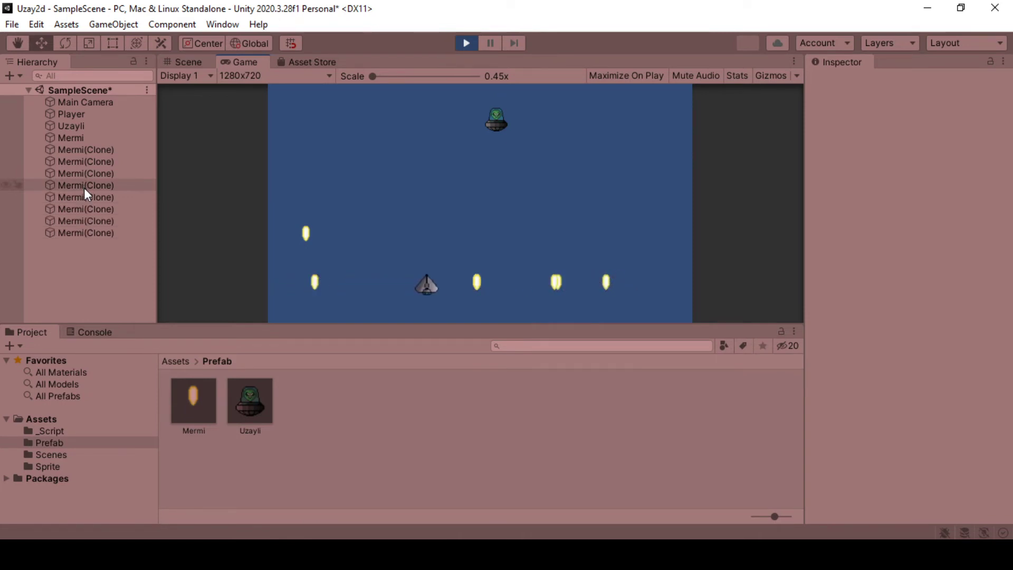
{"action": "key", "text": "space"}
{"action": "key", "text": "Left"}
{"action": "key", "text": "Right"}
{"action": "key", "text": "space"}
{"action": "key", "text": "Right"}
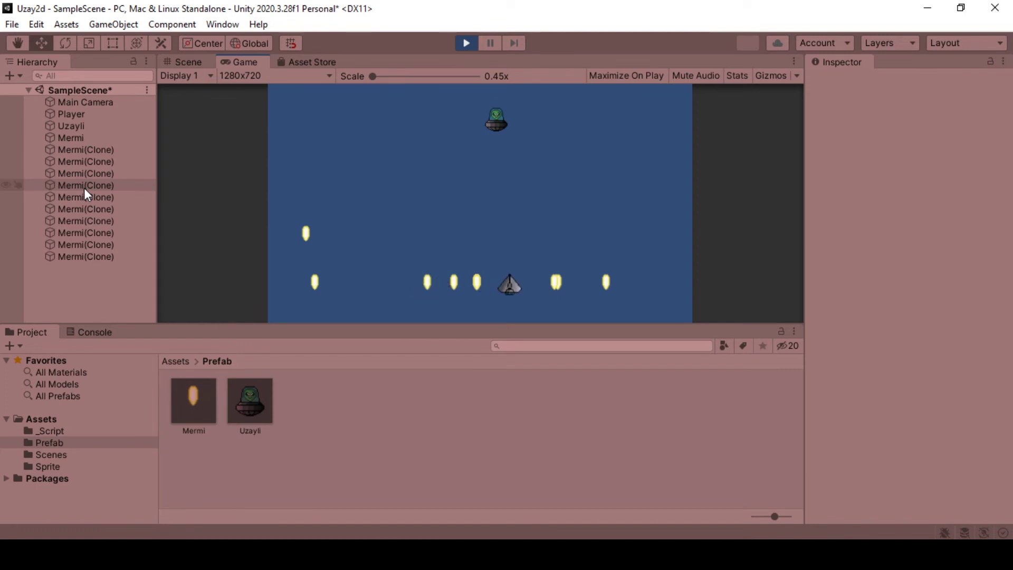
{"action": "key", "text": "space"}
{"action": "key", "text": "space"}
{"action": "key", "text": "Right"}
{"action": "key", "text": "Left"}
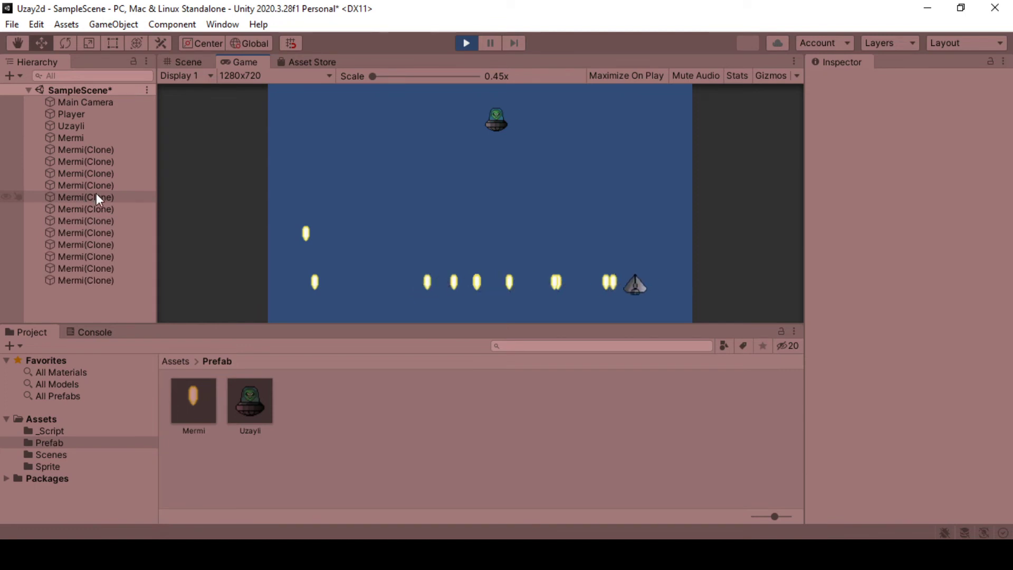
{"action": "key", "text": "space"}
{"action": "key", "text": "space"}
{"action": "key", "text": "Left"}
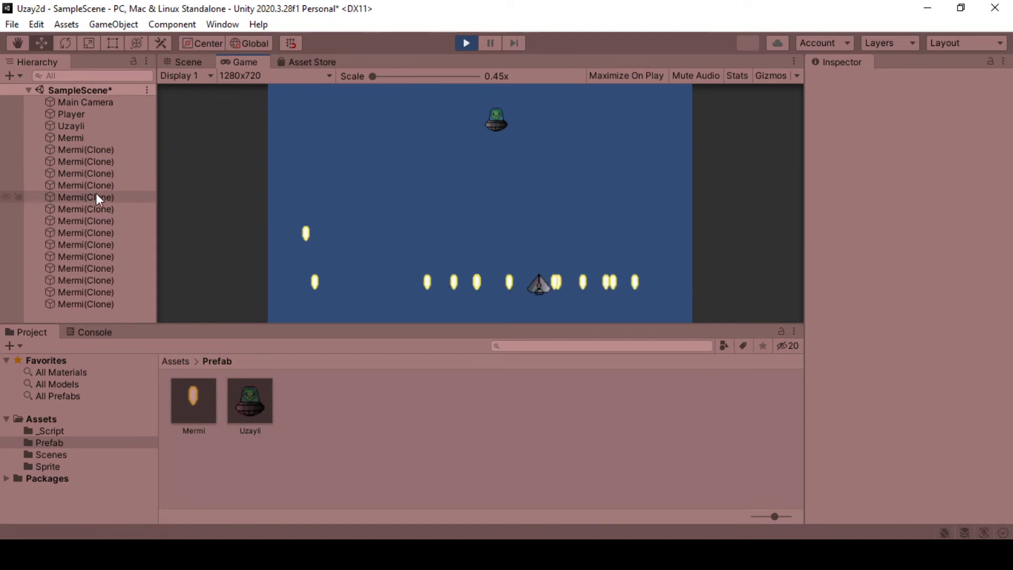
{"action": "key", "text": "space"}
{"action": "key", "text": "Left"}
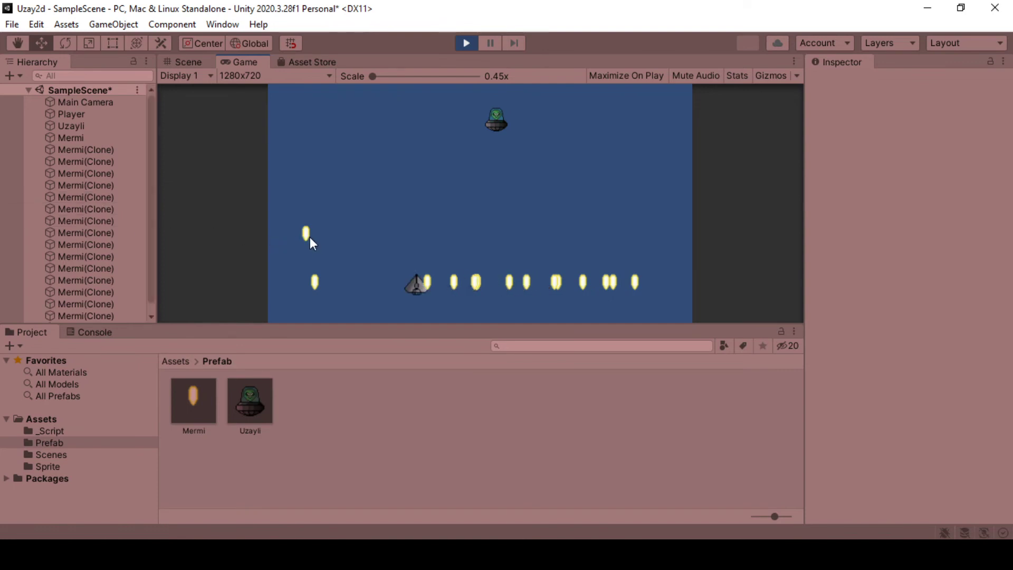
{"action": "key", "text": "space"}
{"action": "key", "text": "Left"}
{"action": "key", "text": "space"}
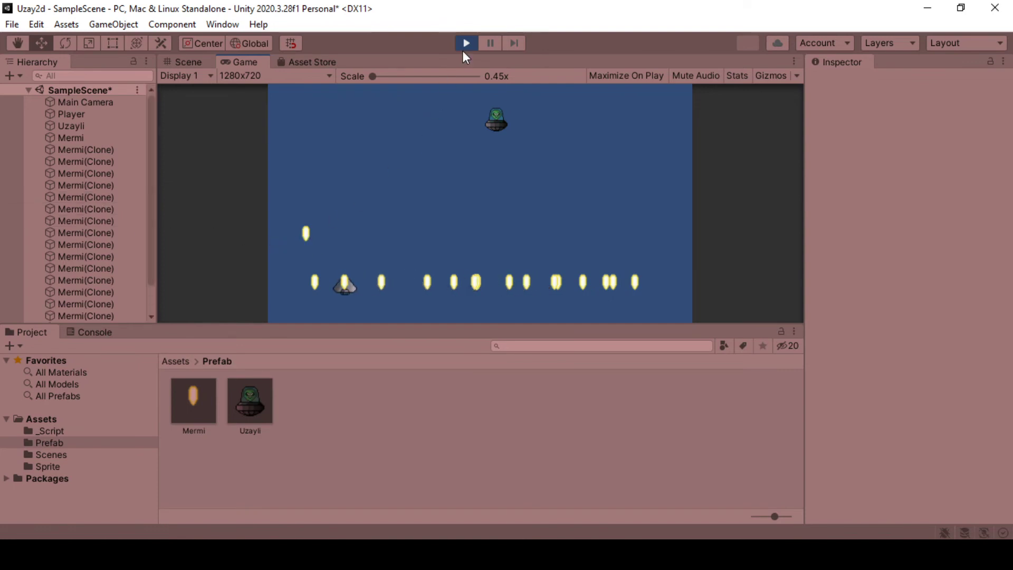
{"action": "left_click", "coordinate": [465, 44]}
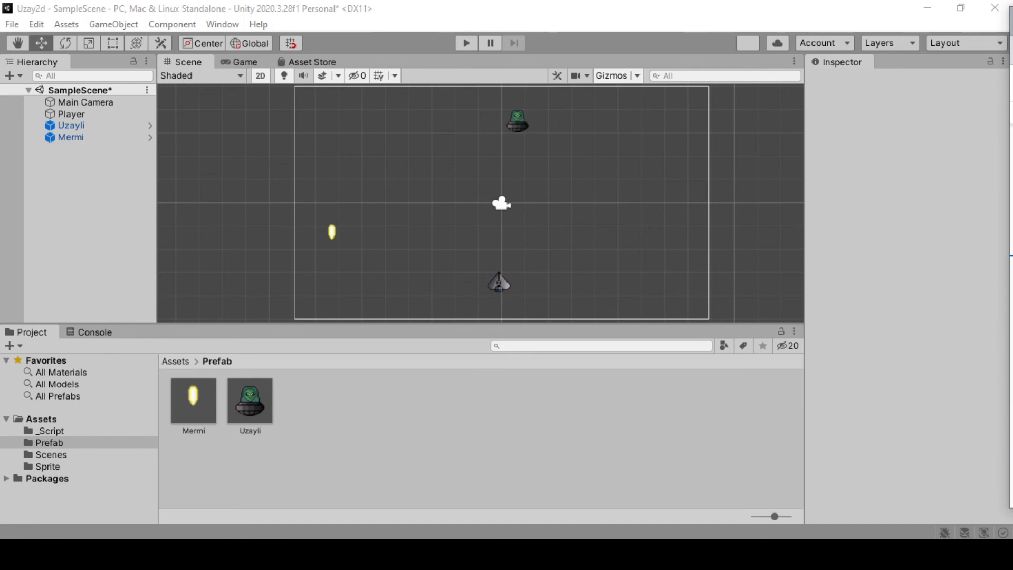
{"action": "left_click", "coordinate": [575, 230]}
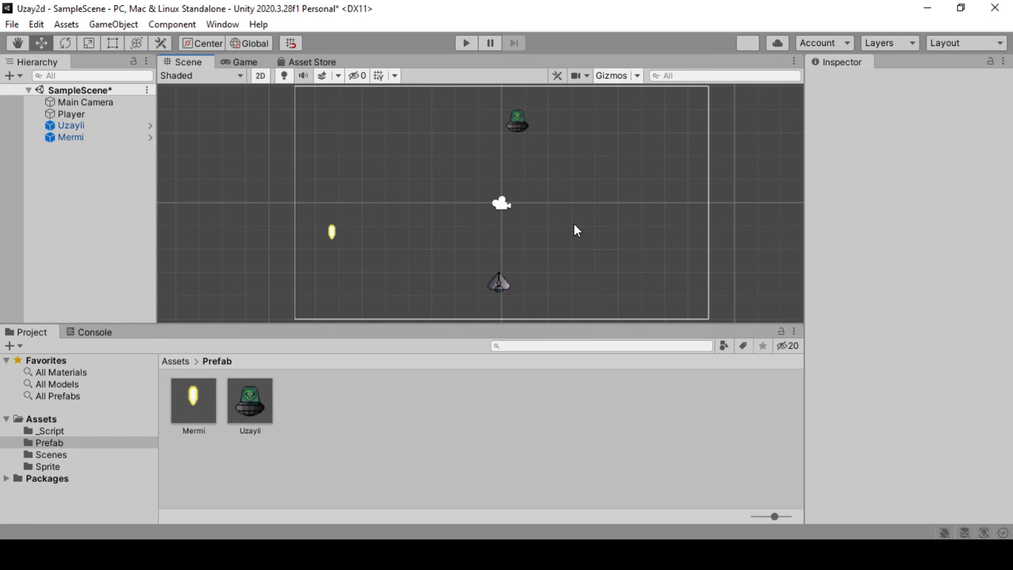